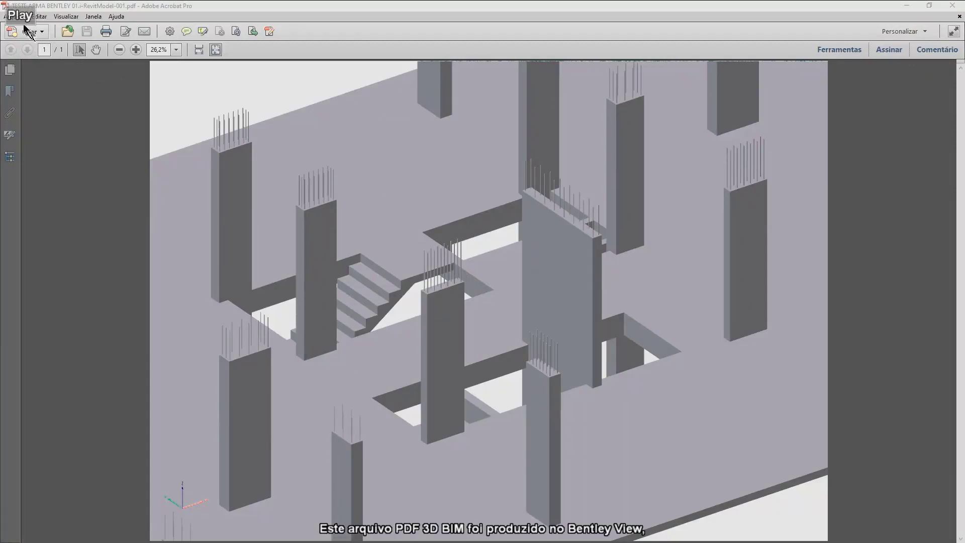
Activate the 3D BIM structural model on the PDF page so its 3D toolbar appears.
{"action": "left_click", "coordinate": [11, 12]}
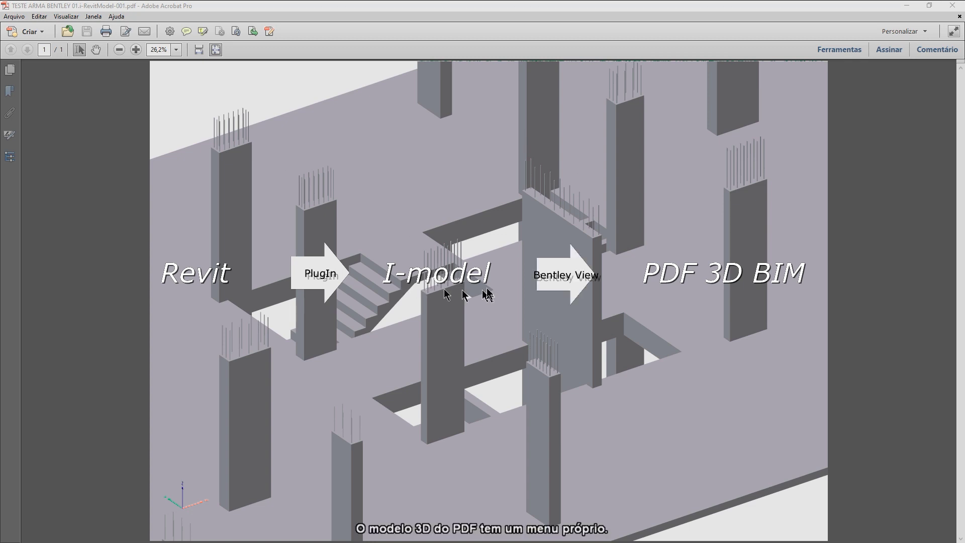
{"action": "left_click", "coordinate": [275, 91]}
Zoom the 3D model in and out with the mouse wheel.
{"action": "scroll", "coordinate": [469, 242], "scroll_direction": "down", "scroll_amount": 1}
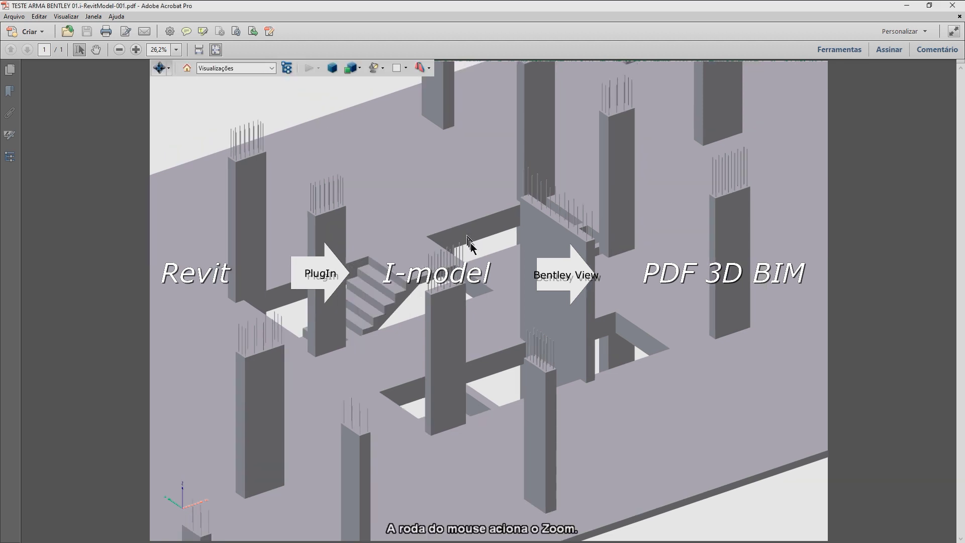
{"action": "scroll", "coordinate": [470, 246], "scroll_direction": "down", "scroll_amount": 1}
{"action": "scroll", "coordinate": [473, 252], "scroll_direction": "down", "scroll_amount": 1}
{"action": "scroll", "coordinate": [467, 254], "scroll_direction": "down", "scroll_amount": 1}
{"action": "scroll", "coordinate": [459, 255], "scroll_direction": "down", "scroll_amount": 1}
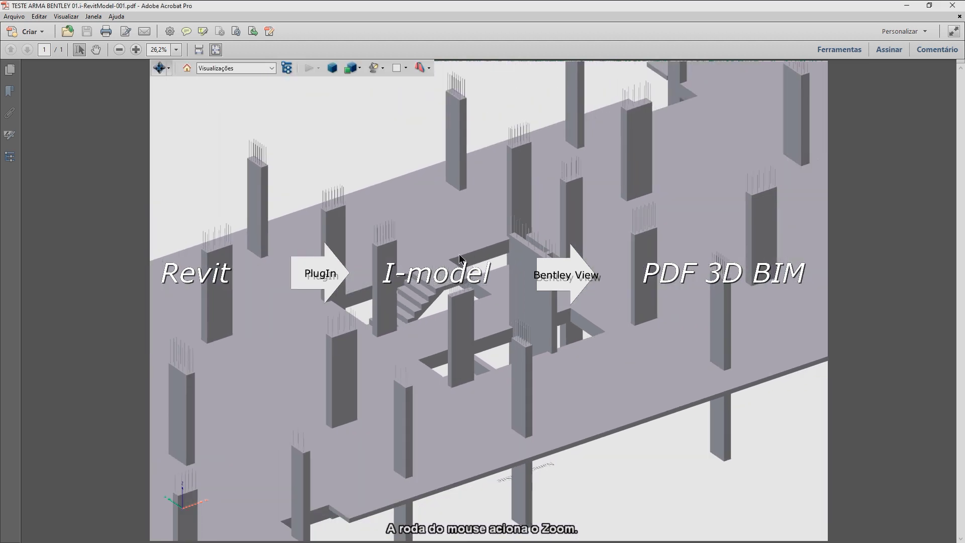
{"action": "scroll", "coordinate": [459, 255], "scroll_direction": "up", "scroll_amount": 1}
{"action": "scroll", "coordinate": [459, 257], "scroll_direction": "up", "scroll_amount": 1}
{"action": "scroll", "coordinate": [460, 254], "scroll_direction": "up", "scroll_amount": 2}
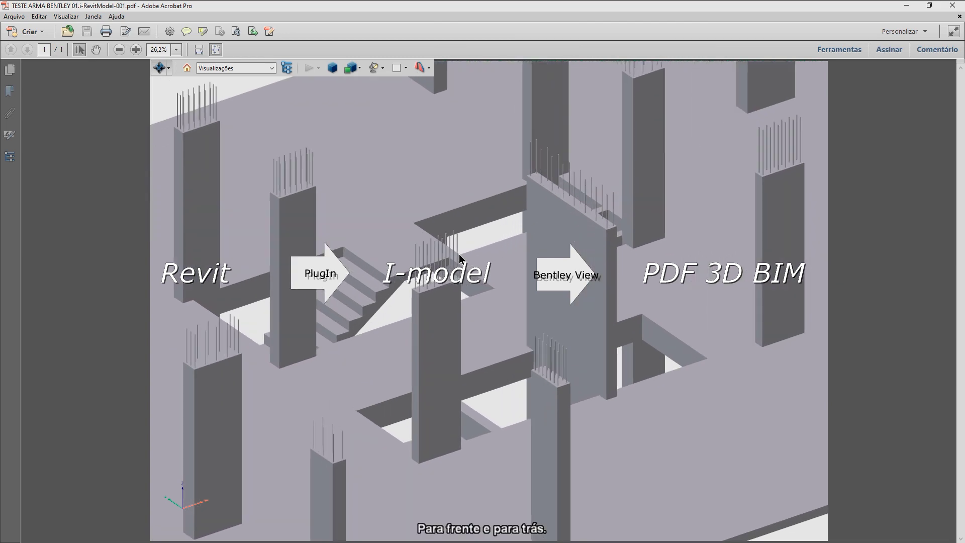
{"action": "scroll", "coordinate": [458, 261], "scroll_direction": "down", "scroll_amount": 1}
{"action": "scroll", "coordinate": [459, 272], "scroll_direction": "down", "scroll_amount": 1}
{"action": "scroll", "coordinate": [458, 271], "scroll_direction": "down", "scroll_amount": 1}
{"action": "scroll", "coordinate": [456, 269], "scroll_direction": "down", "scroll_amount": 1}
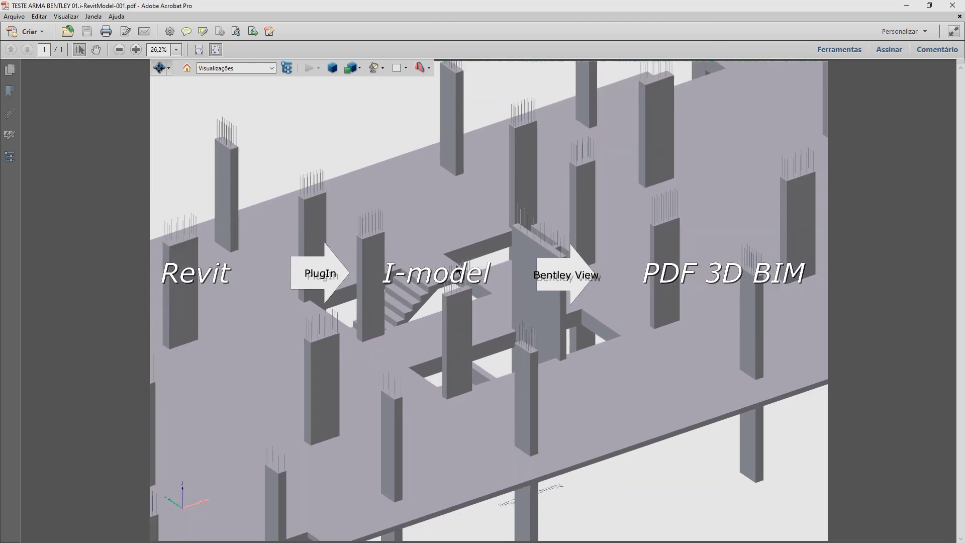
Orbit the model to a higher, more top-down view and zoom out to show the whole slab.
{"action": "left_click_drag", "start_coordinate": [433, 261], "coordinate": [498, 282]}
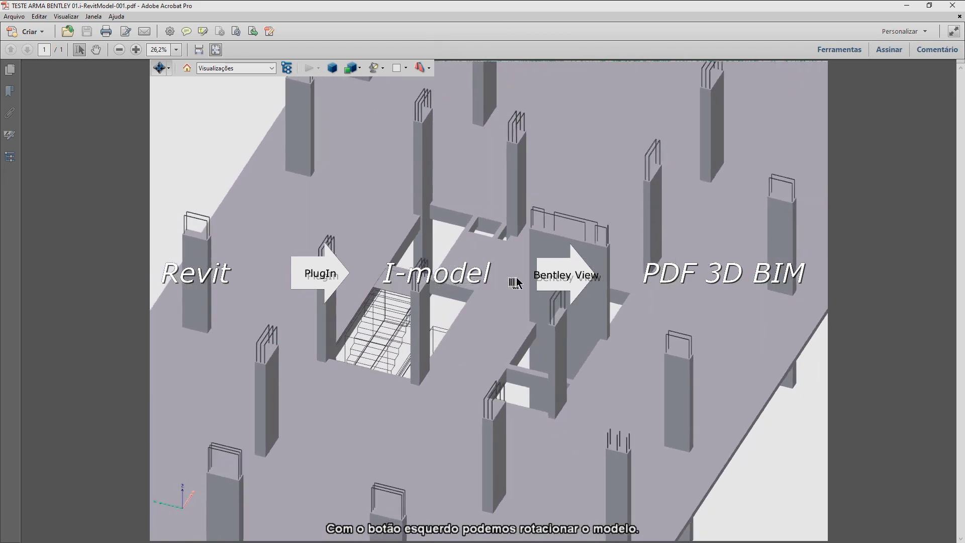
{"action": "mouse_move", "coordinate": [498, 283]}
{"action": "left_mouse_down"}
{"action": "mouse_move", "coordinate": [542, 224]}
{"action": "mouse_move", "coordinate": [421, 226]}
{"action": "left_mouse_up"}
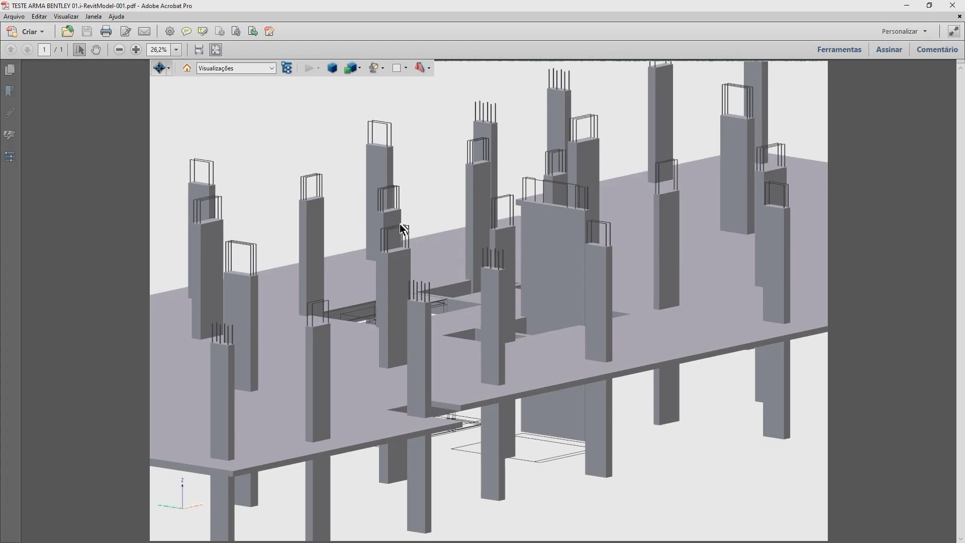
{"action": "left_click_drag", "start_coordinate": [407, 244], "coordinate": [410, 248]}
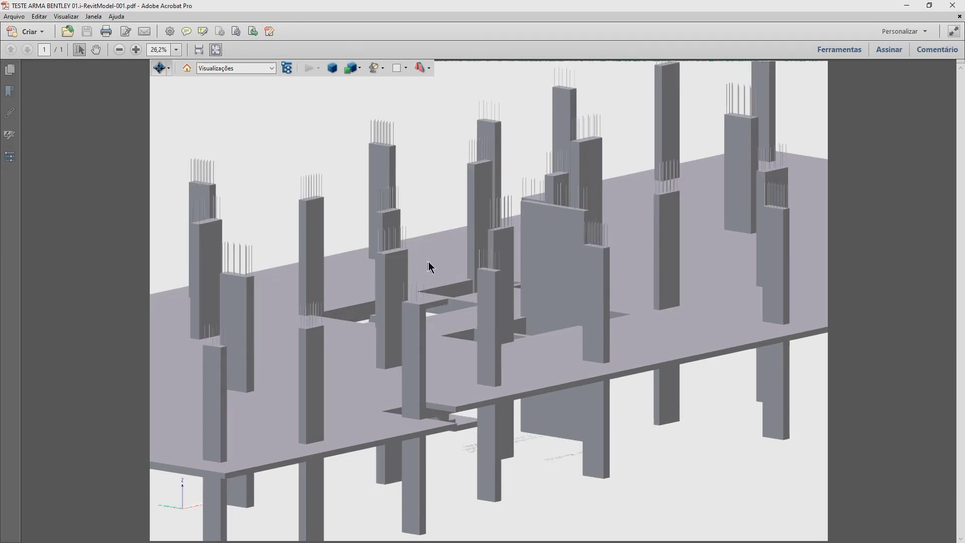
{"action": "mouse_move", "coordinate": [404, 236]}
{"action": "left_mouse_down"}
{"action": "mouse_move", "coordinate": [371, 230]}
{"action": "mouse_move", "coordinate": [384, 254]}
{"action": "mouse_move", "coordinate": [415, 260]}
{"action": "left_mouse_up"}
{"action": "scroll", "coordinate": [414, 261], "scroll_direction": "down", "scroll_amount": 2}
{"action": "scroll", "coordinate": [411, 267], "scroll_direction": "down", "scroll_amount": 2}
{"action": "scroll", "coordinate": [411, 266], "scroll_direction": "down", "scroll_amount": 2}
{"action": "scroll", "coordinate": [411, 269], "scroll_direction": "down", "scroll_amount": 2}
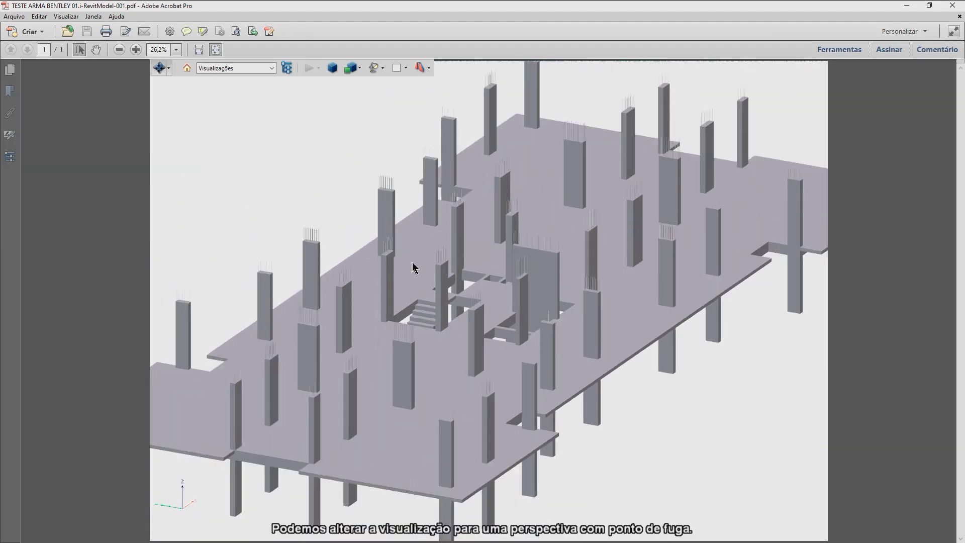
Switch the 3D model to perspective projection and zoom in slightly.
{"action": "left_click", "coordinate": [332, 68]}
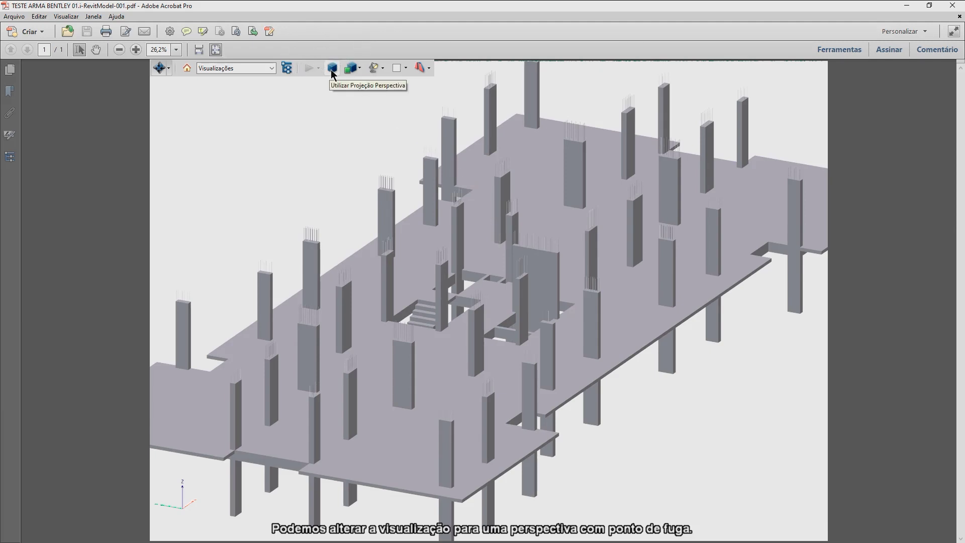
{"action": "left_click", "coordinate": [332, 68]}
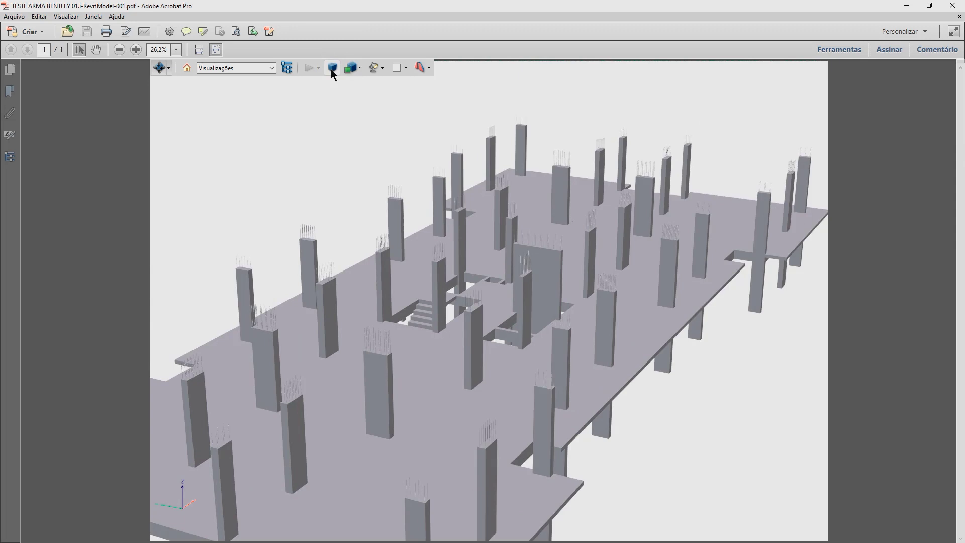
{"action": "scroll", "coordinate": [395, 331], "scroll_direction": "up", "scroll_amount": 3}
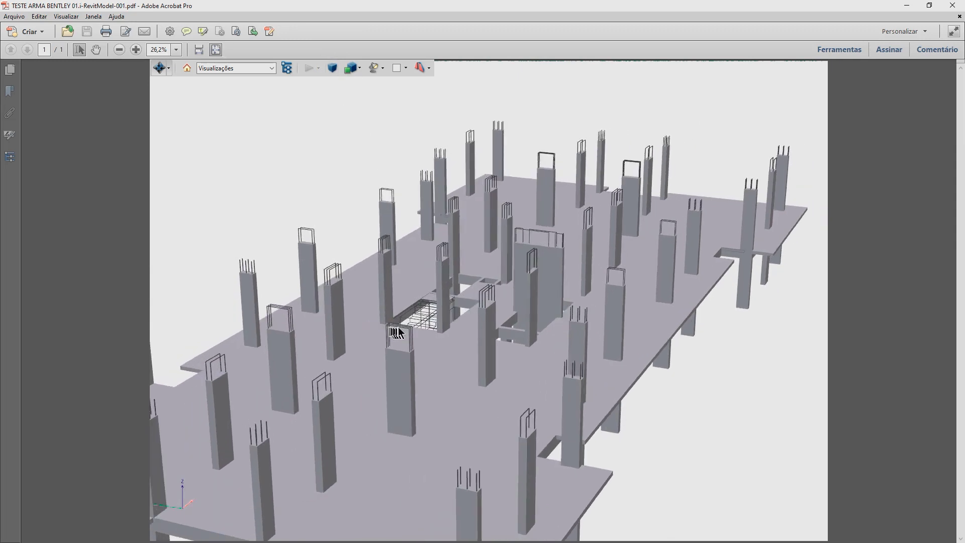
{"action": "scroll", "coordinate": [412, 329], "scroll_direction": "up", "scroll_amount": 3}
Orbit around the staircase to another side, pan the model, and show the Model Tree.
{"action": "mouse_move", "coordinate": [419, 328]}
{"action": "left_mouse_down"}
{"action": "mouse_move", "coordinate": [429, 321]}
{"action": "mouse_move", "coordinate": [341, 328]}
{"action": "mouse_move", "coordinate": [285, 349]}
{"action": "mouse_move", "coordinate": [478, 338]}
{"action": "left_mouse_up"}
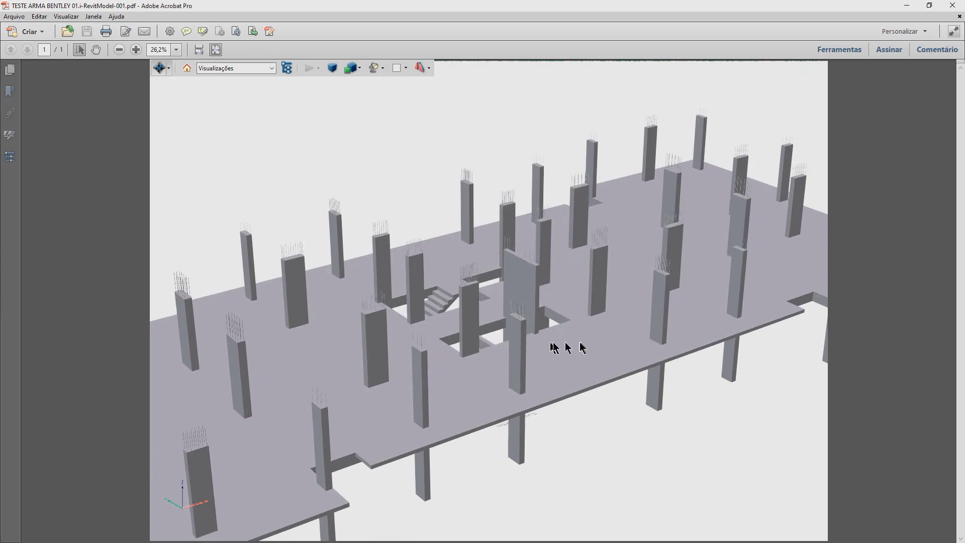
{"action": "scroll", "coordinate": [556, 352], "scroll_direction": "up", "scroll_amount": 3}
{"action": "mouse_move", "coordinate": [552, 356]}
{"action": "left_mouse_down"}
{"action": "mouse_move", "coordinate": [478, 377]}
{"action": "mouse_move", "coordinate": [416, 367]}
{"action": "left_mouse_up"}
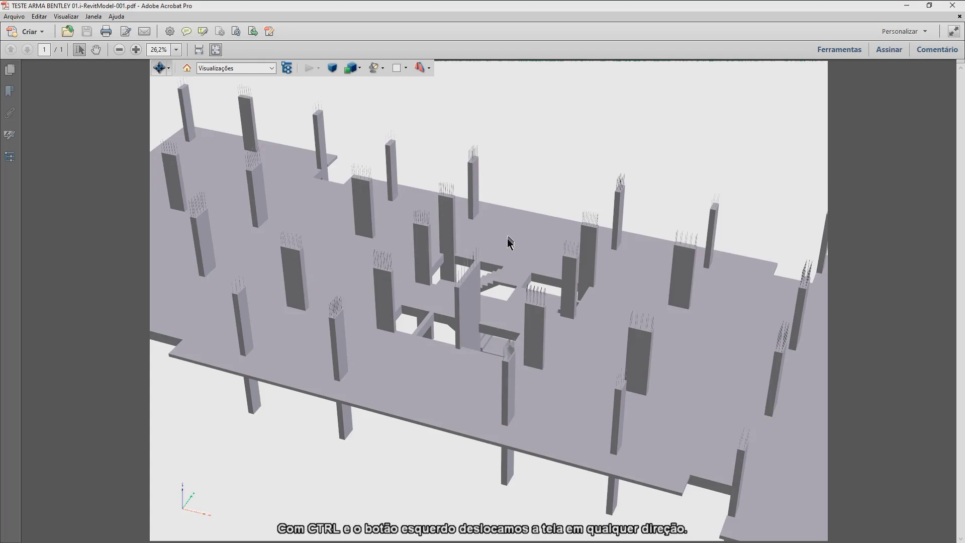
{"action": "mouse_move", "coordinate": [508, 265]}
{"action": "left_mouse_down"}
{"action": "mouse_move", "coordinate": [513, 155]}
{"action": "mouse_move", "coordinate": [518, 356]}
{"action": "mouse_move", "coordinate": [509, 344]}
{"action": "mouse_move", "coordinate": [523, 249]}
{"action": "mouse_move", "coordinate": [325, 241]}
{"action": "mouse_move", "coordinate": [488, 249]}
{"action": "left_mouse_up"}
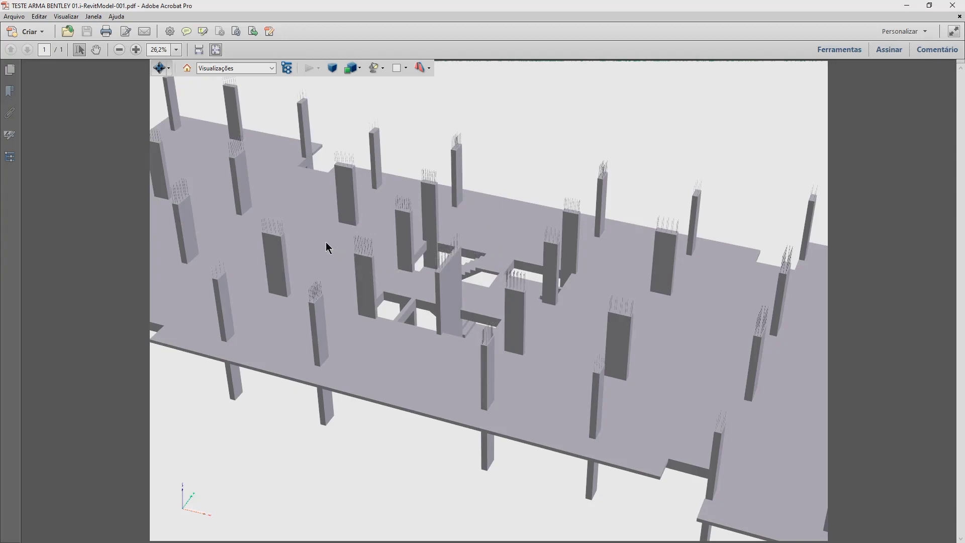
{"action": "left_click", "coordinate": [11, 157]}
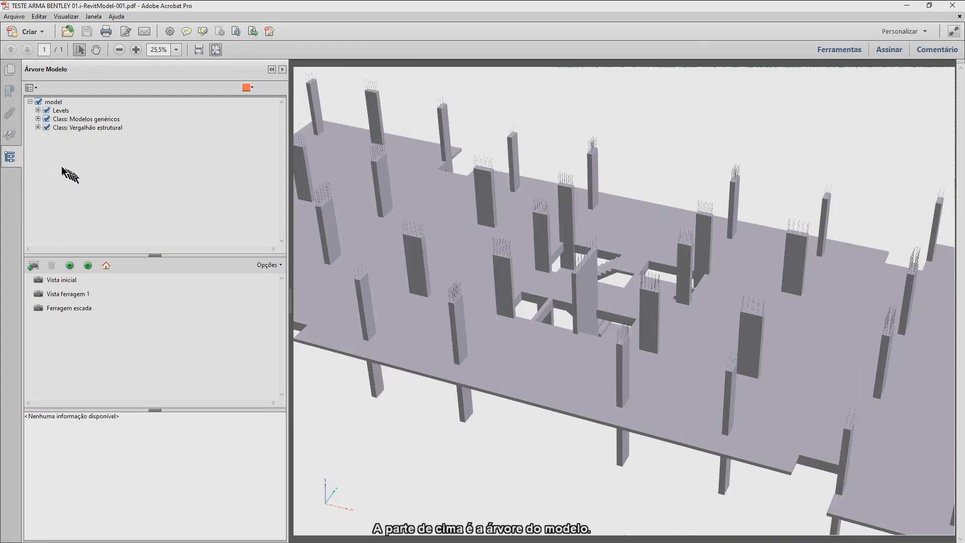
Uncheck the Modelos genéricos class to hide the slabs and zoom in on the column rebar.
{"action": "left_click", "coordinate": [47, 119]}
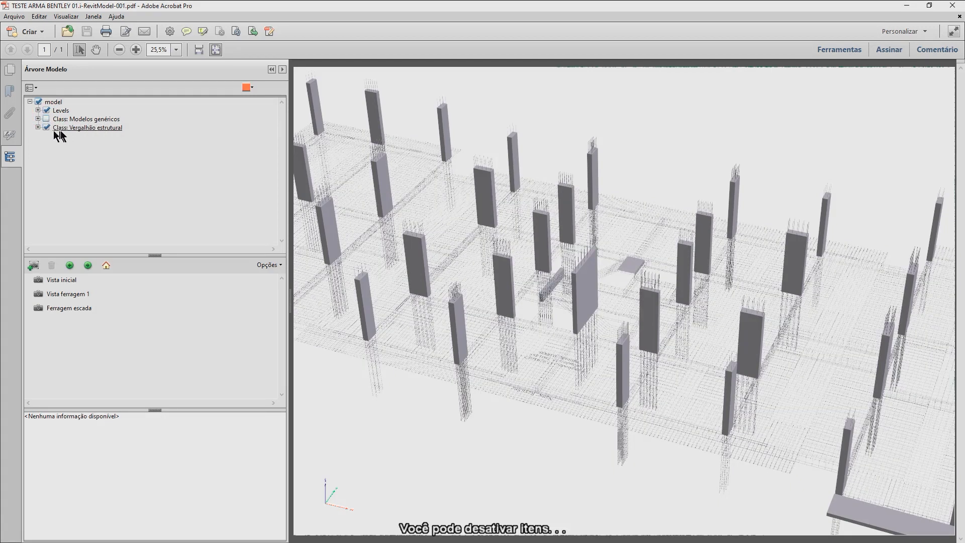
{"action": "mouse_move", "coordinate": [554, 304]}
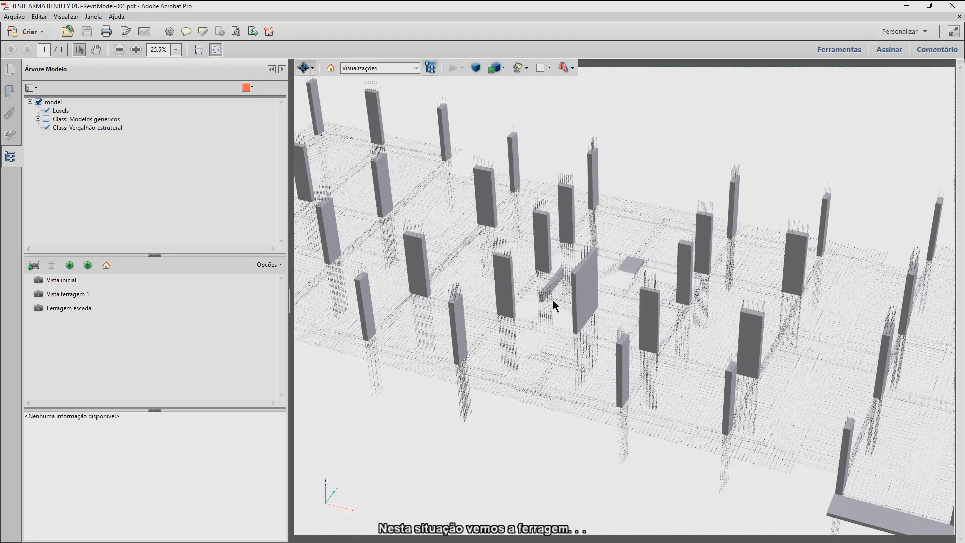
{"action": "scroll", "coordinate": [553, 304], "scroll_direction": "up", "scroll_amount": 5}
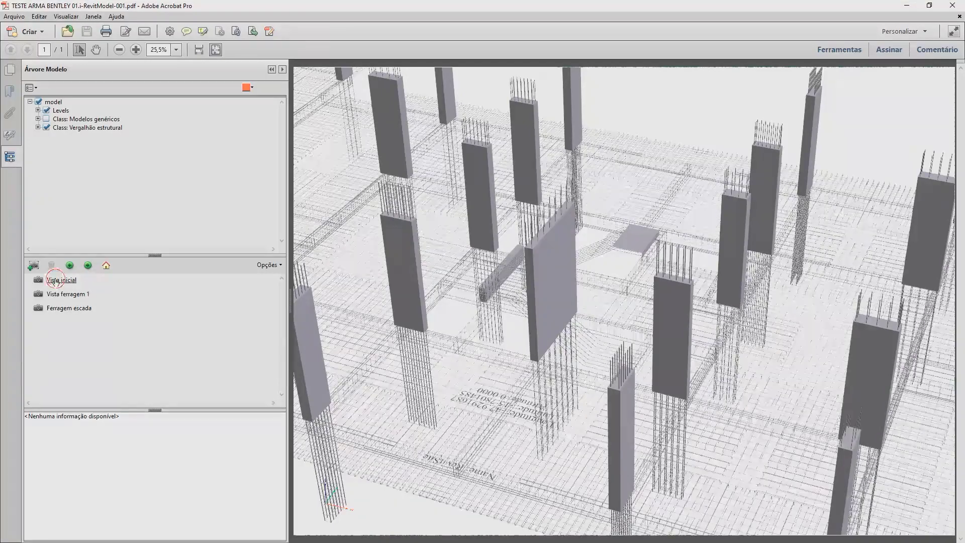
Apply the saved views Vista inicial, Vista ferragem 1 and Ferragem escada in turn.
{"action": "left_click", "coordinate": [56, 280]}
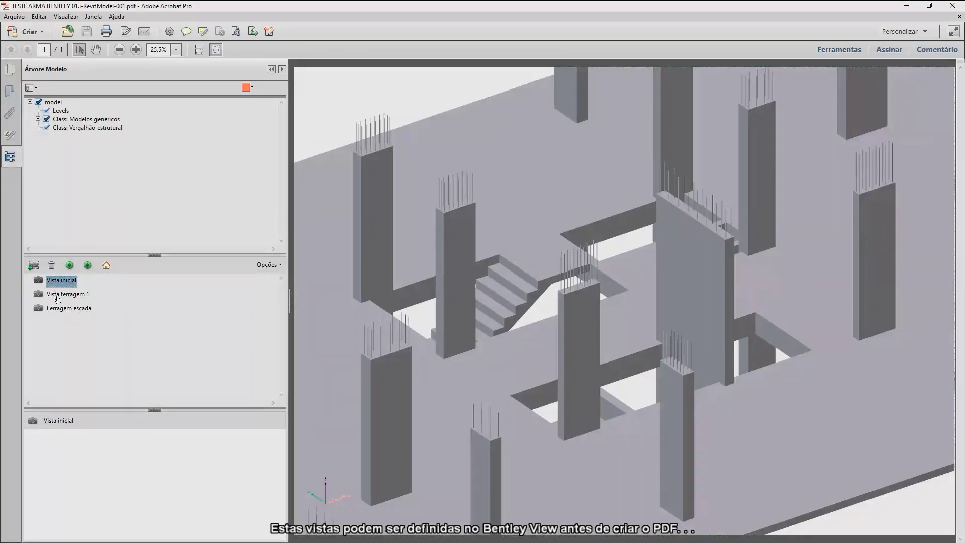
{"action": "left_click", "coordinate": [58, 297]}
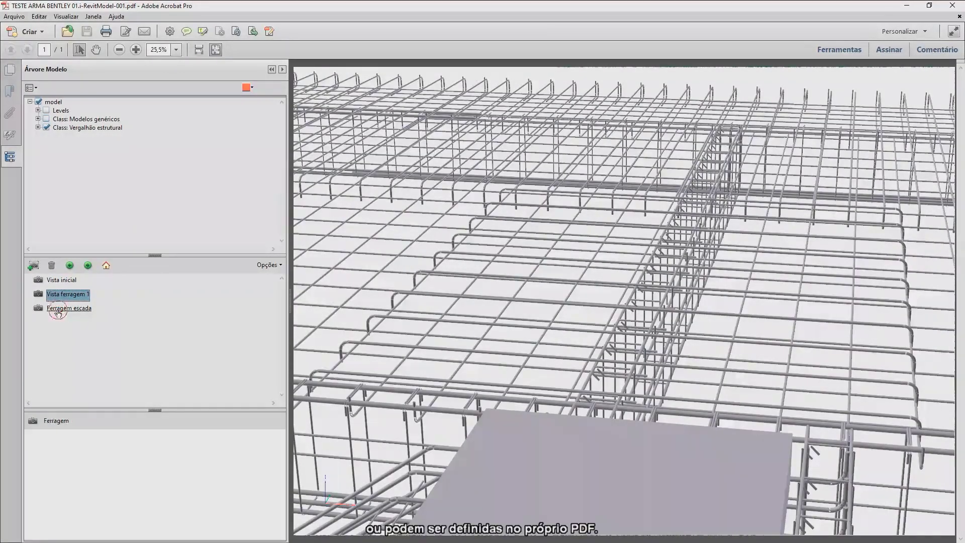
{"action": "left_click", "coordinate": [58, 312]}
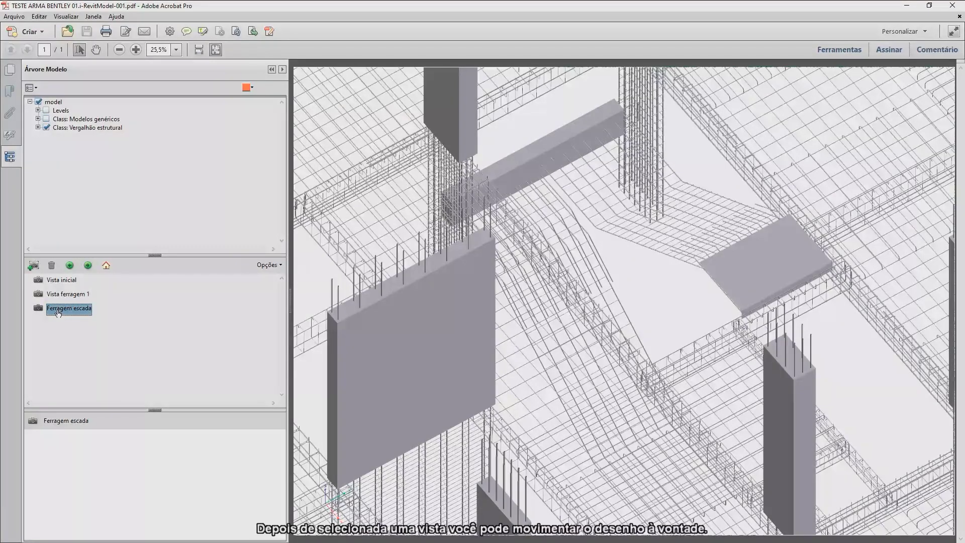
{"action": "mouse_move", "coordinate": [622, 301]}
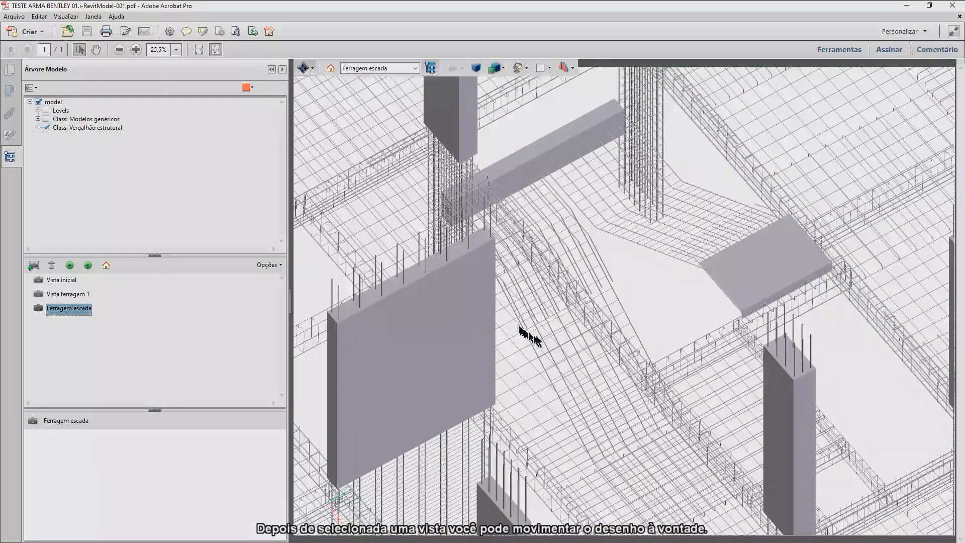
Orbit the stair rebar to a closer angle, then reapply Vista ferragem 1.
{"action": "left_click", "coordinate": [659, 318]}
{"action": "mouse_move", "coordinate": [658, 318]}
{"action": "left_mouse_down"}
{"action": "mouse_move", "coordinate": [649, 303]}
{"action": "mouse_move", "coordinate": [626, 298]}
{"action": "mouse_move", "coordinate": [663, 277]}
{"action": "mouse_move", "coordinate": [658, 292]}
{"action": "mouse_move", "coordinate": [670, 308]}
{"action": "mouse_move", "coordinate": [657, 281]}
{"action": "mouse_move", "coordinate": [593, 280]}
{"action": "left_mouse_up"}
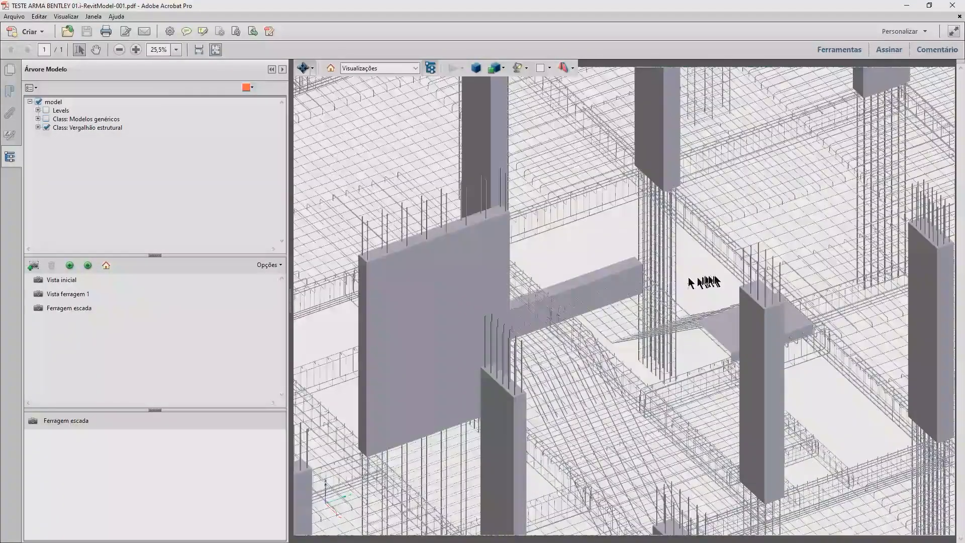
{"action": "left_click_drag", "start_coordinate": [714, 273], "coordinate": [503, 280]}
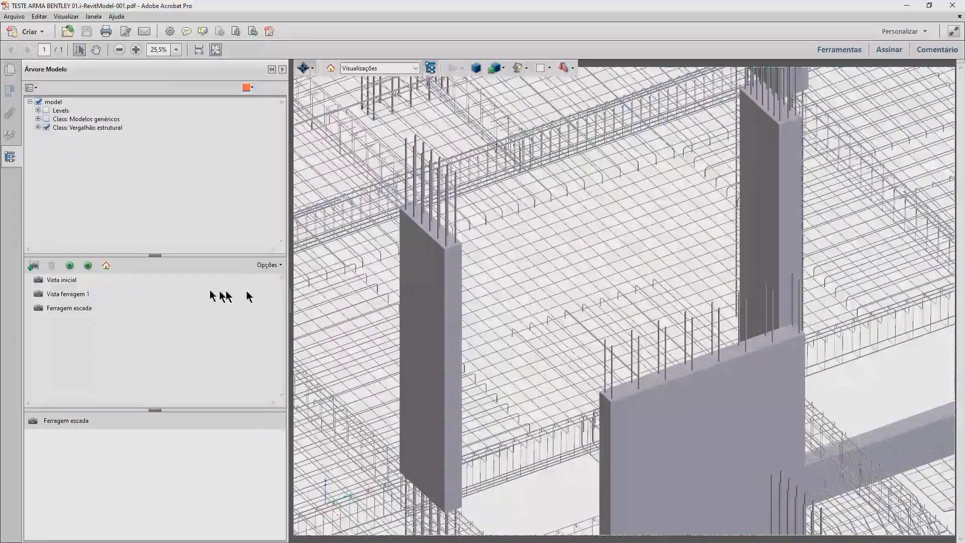
{"action": "left_click", "coordinate": [86, 294]}
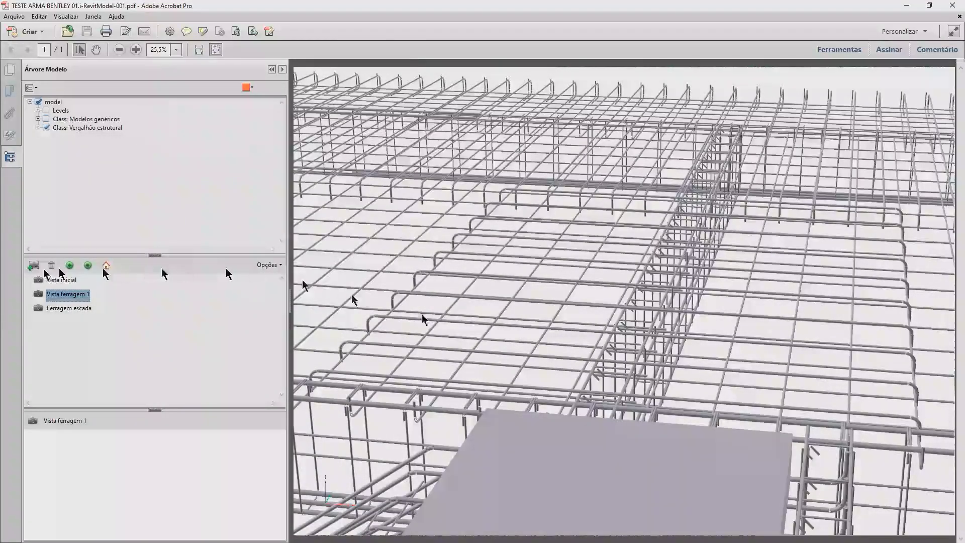
Zoom and orbit onto a column rebar cage meeting the slab mesh, then create a new view.
{"action": "scroll", "coordinate": [454, 319], "scroll_direction": "up", "scroll_amount": 5}
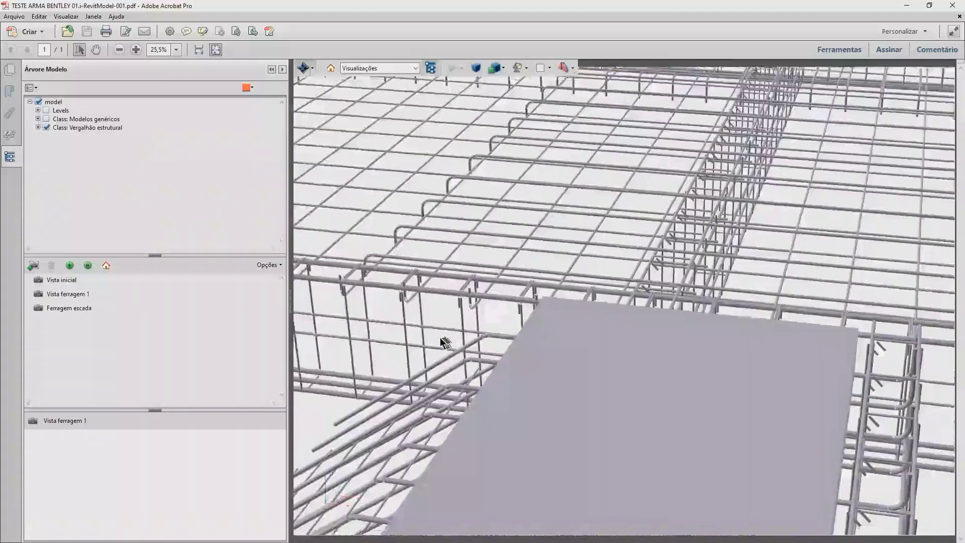
{"action": "mouse_move", "coordinate": [446, 343]}
{"action": "left_mouse_down"}
{"action": "mouse_move", "coordinate": [312, 398]}
{"action": "mouse_move", "coordinate": [275, 394]}
{"action": "left_mouse_up"}
{"action": "left_click", "coordinate": [481, 373]}
{"action": "scroll", "coordinate": [482, 373], "scroll_direction": "up", "scroll_amount": 3}
{"action": "scroll", "coordinate": [463, 374], "scroll_direction": "up", "scroll_amount": 1}
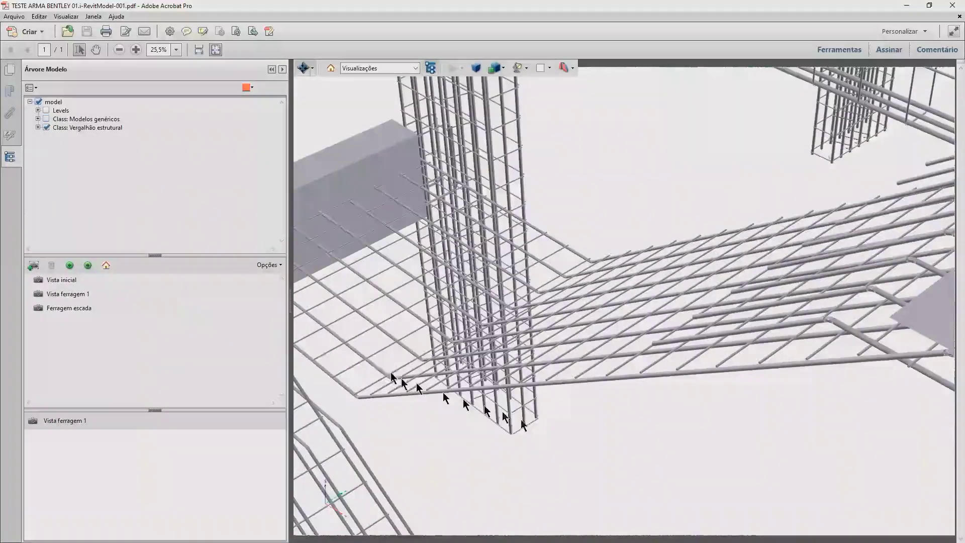
{"action": "left_click", "coordinate": [35, 267]}
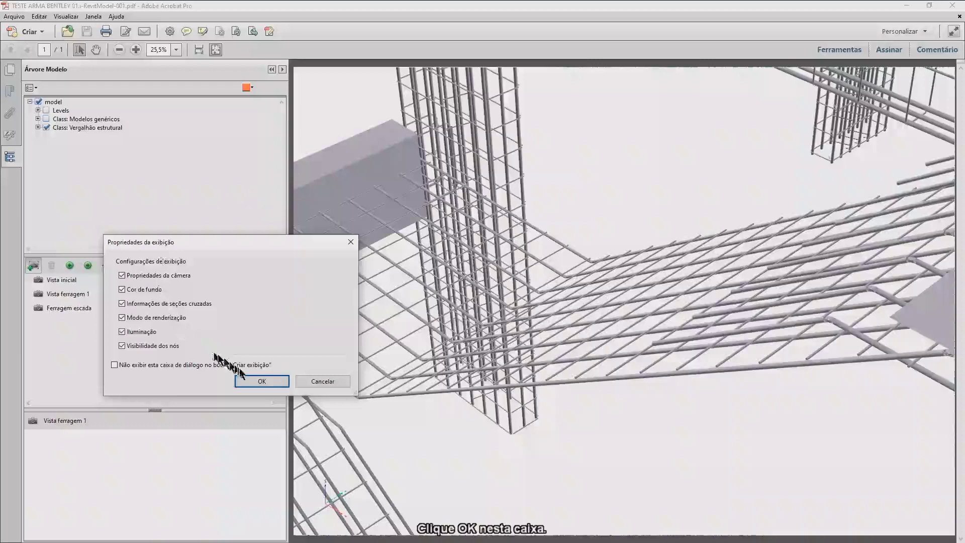
Save the new view and rename NovaVisualização4 to 'Ferragens da escada', then reapply Vista inicial.
{"action": "left_click", "coordinate": [258, 380]}
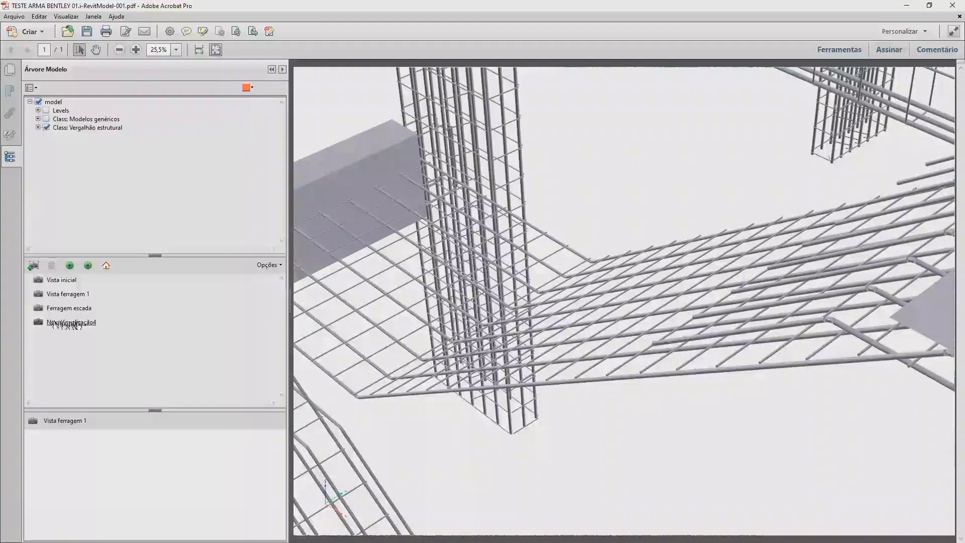
{"action": "left_click", "coordinate": [70, 324]}
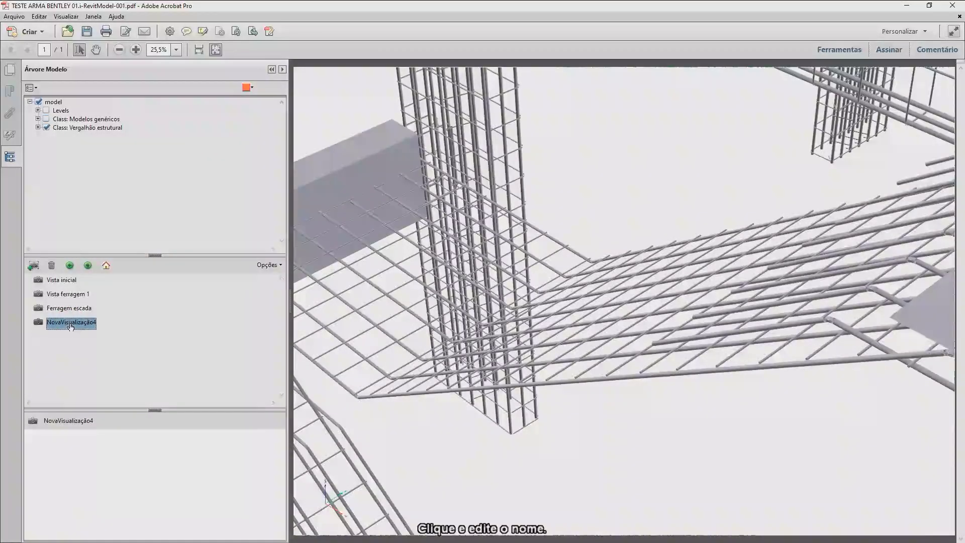
{"action": "left_click", "coordinate": [70, 324]}
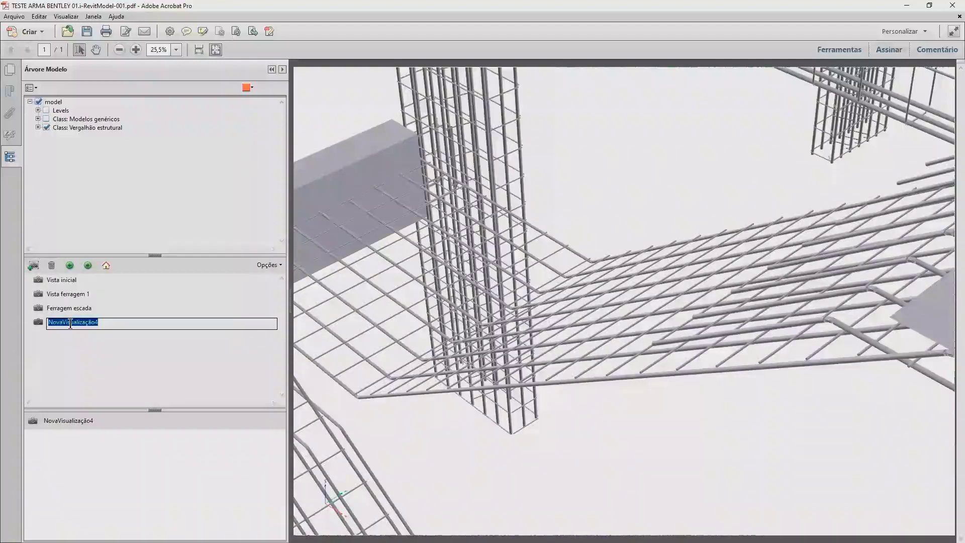
{"action": "type", "text": "Ferragens da escada"}
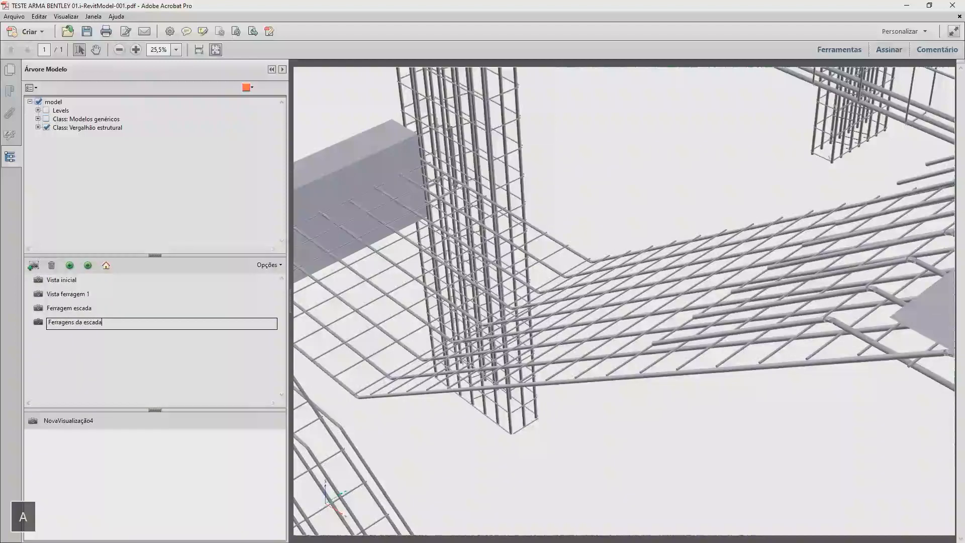
{"action": "key", "text": "Return"}
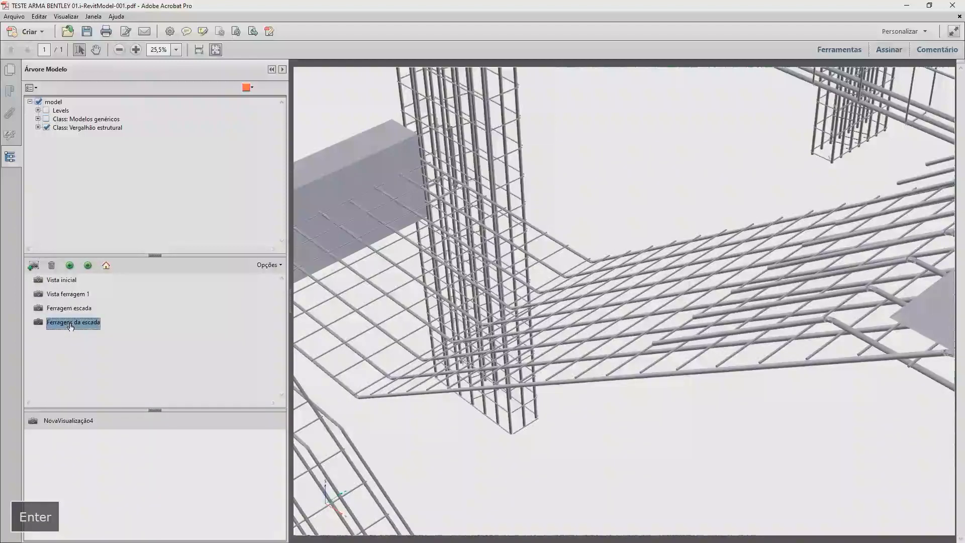
{"action": "left_click", "coordinate": [63, 282]}
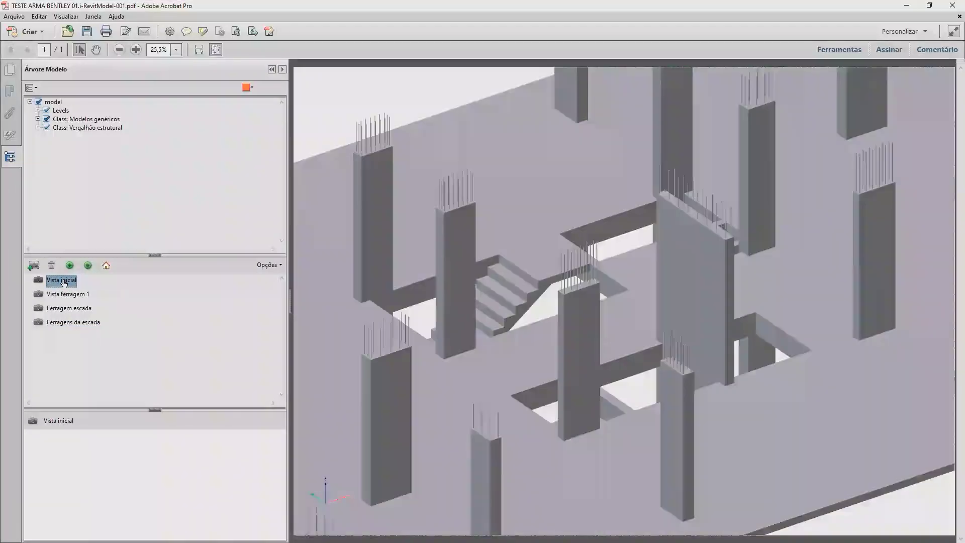
Try Vista ferragem 1 and Ferragem escada, end on Vista ferragem 1, and shrink the tree pane.
{"action": "left_click", "coordinate": [68, 296]}
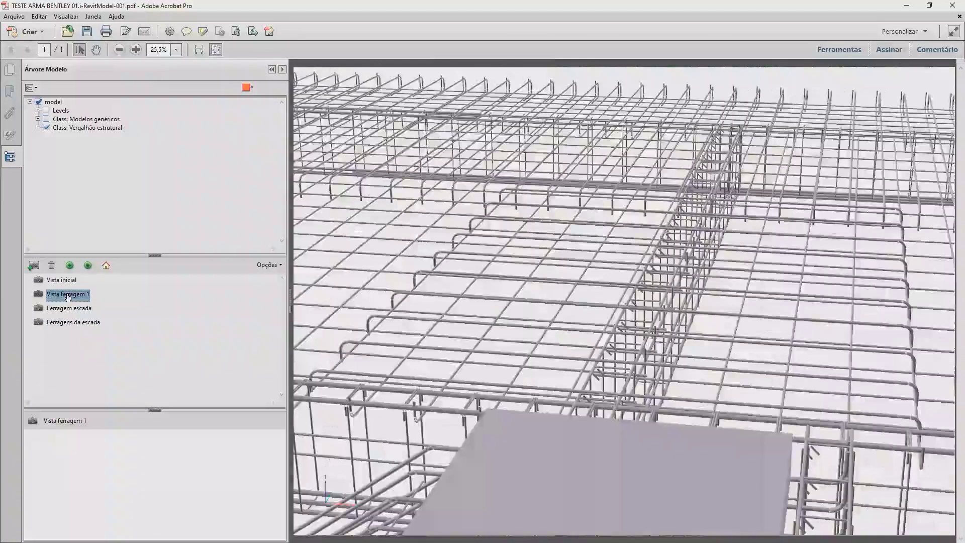
{"action": "left_click", "coordinate": [69, 309]}
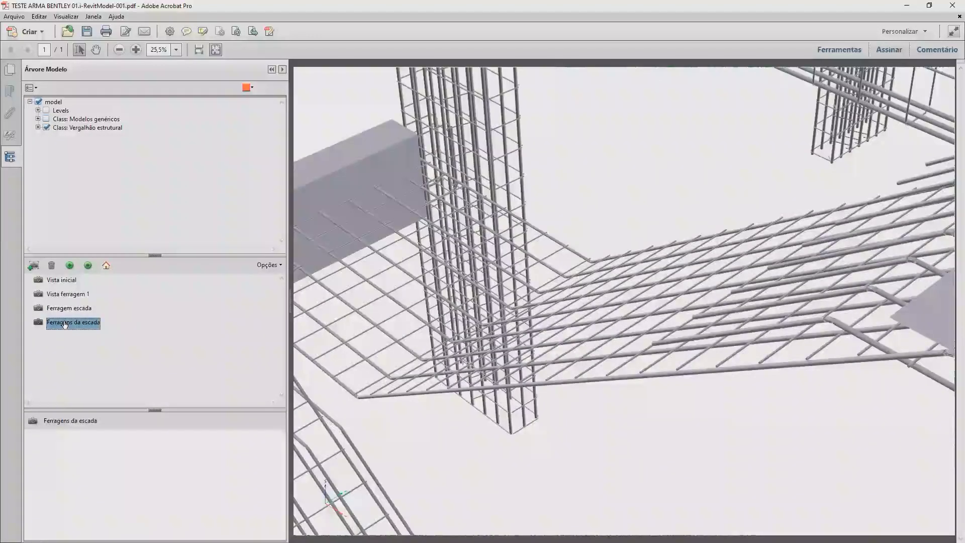
{"action": "left_click", "coordinate": [69, 295]}
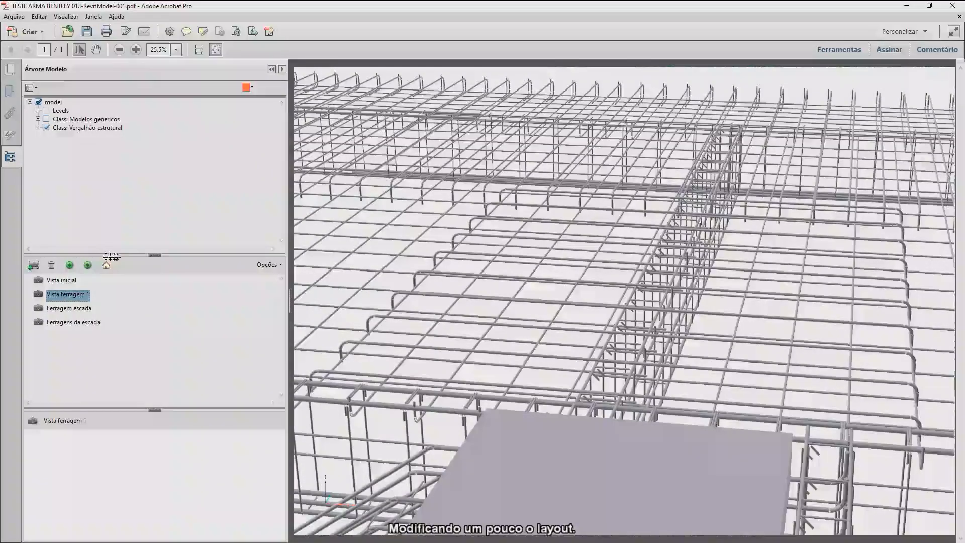
{"action": "left_click_drag", "start_coordinate": [117, 257], "coordinate": [123, 180]}
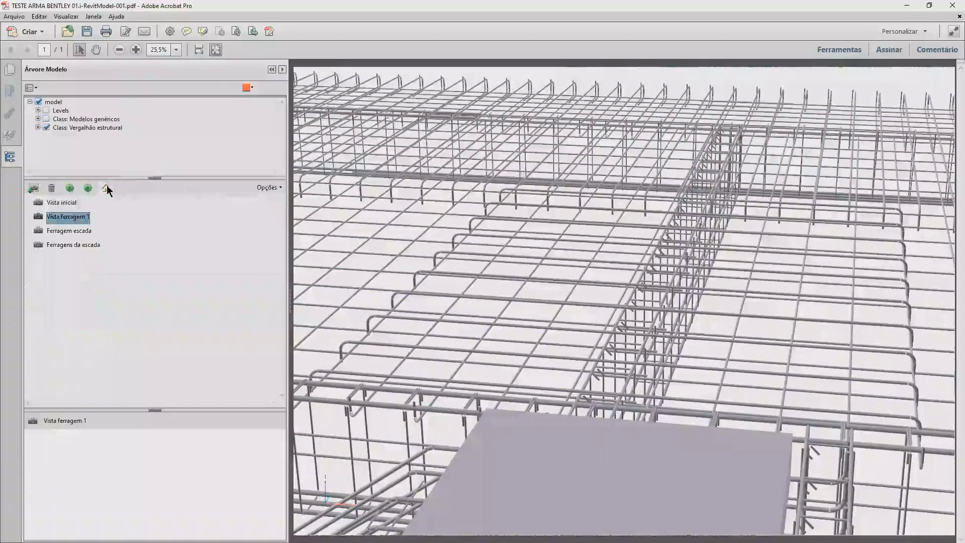
Expand the Vergalhão estrutural class and enlarge the BIM information panel.
{"action": "left_click", "coordinate": [38, 127]}
{"action": "scroll", "coordinate": [75, 144], "scroll_direction": "down", "scroll_amount": 1}
{"action": "scroll", "coordinate": [76, 145], "scroll_direction": "down", "scroll_amount": 2}
{"action": "scroll", "coordinate": [76, 145], "scroll_direction": "down", "scroll_amount": 1}
{"action": "scroll", "coordinate": [76, 145], "scroll_direction": "down", "scroll_amount": 1}
{"action": "scroll", "coordinate": [76, 145], "scroll_direction": "down", "scroll_amount": 1}
{"action": "scroll", "coordinate": [75, 143], "scroll_direction": "up", "scroll_amount": 1}
{"action": "scroll", "coordinate": [76, 143], "scroll_direction": "up", "scroll_amount": 2}
{"action": "scroll", "coordinate": [74, 140], "scroll_direction": "up", "scroll_amount": 1}
{"action": "scroll", "coordinate": [74, 140], "scroll_direction": "up", "scroll_amount": 1}
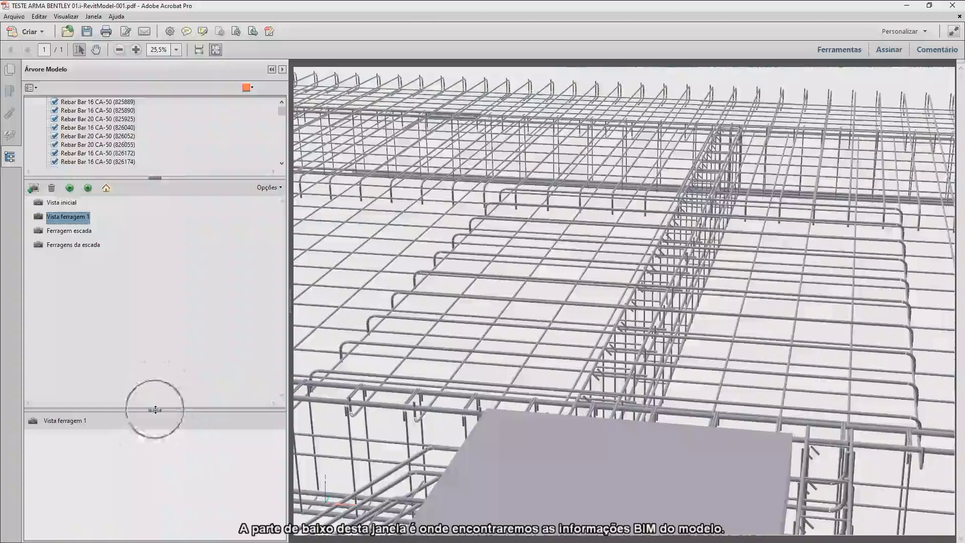
{"action": "left_click_drag", "start_coordinate": [155, 409], "coordinate": [151, 347]}
{"action": "left_click_drag", "start_coordinate": [151, 299], "coordinate": [150, 295]}
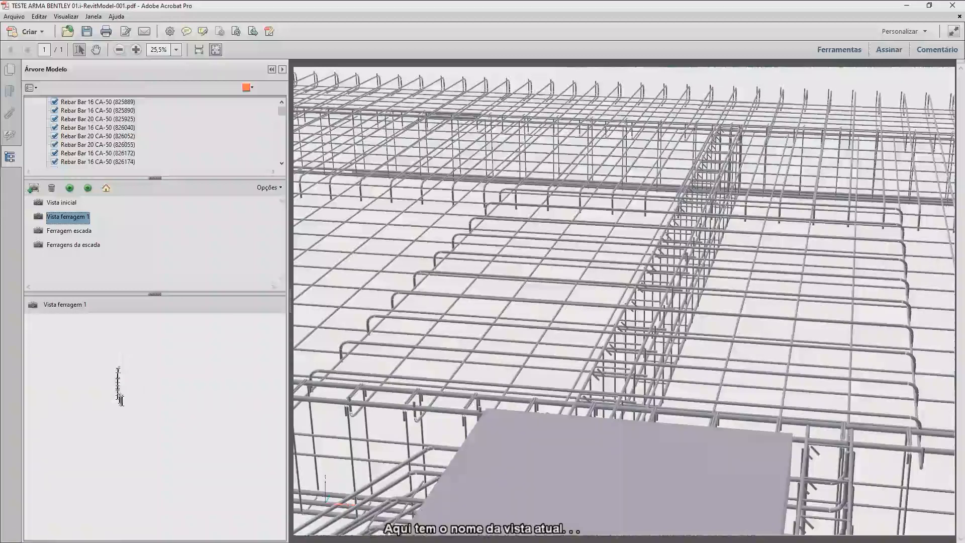
{"action": "mouse_move", "coordinate": [394, 384]}
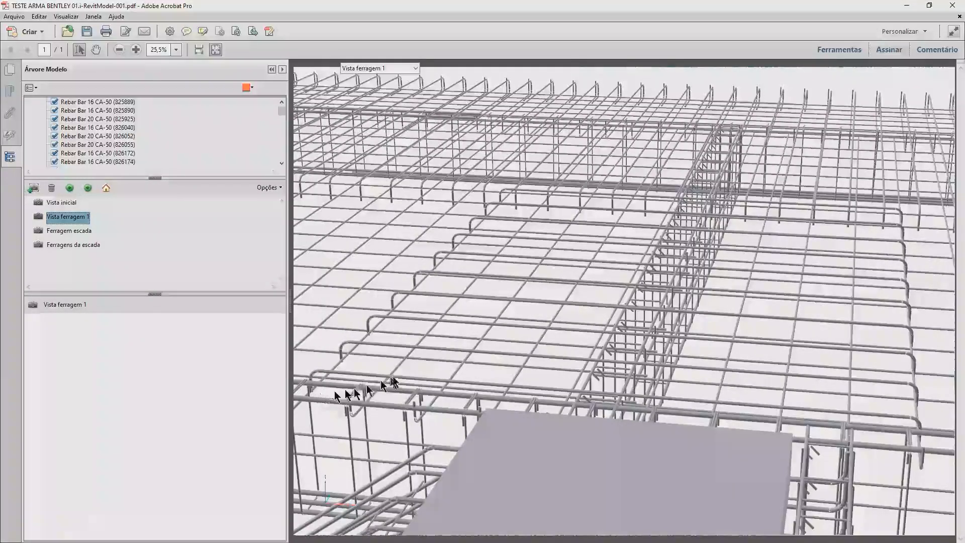
Select the bent slab rebar set and inspect its bar length 190,62 cm and total 1910,00 cm.
{"action": "left_click", "coordinate": [389, 345]}
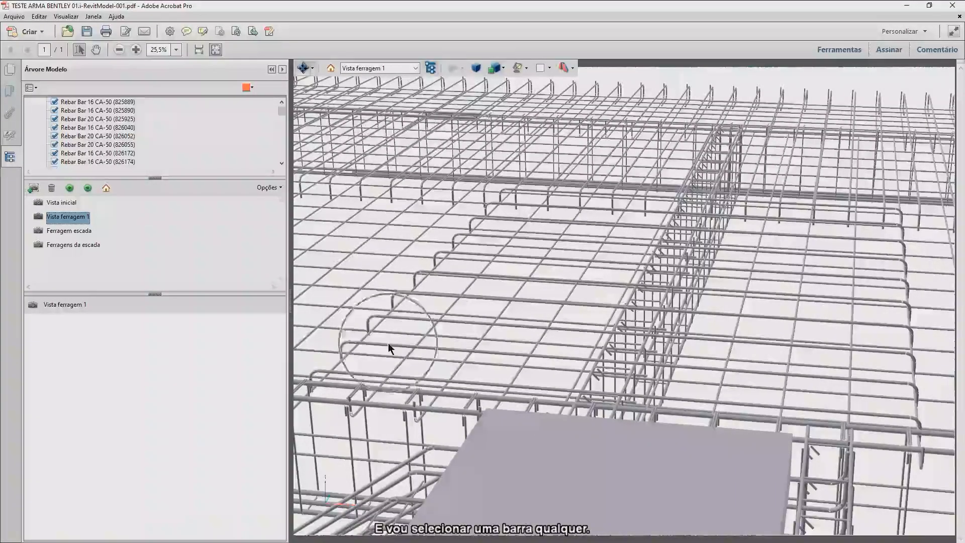
{"action": "left_click", "coordinate": [389, 345]}
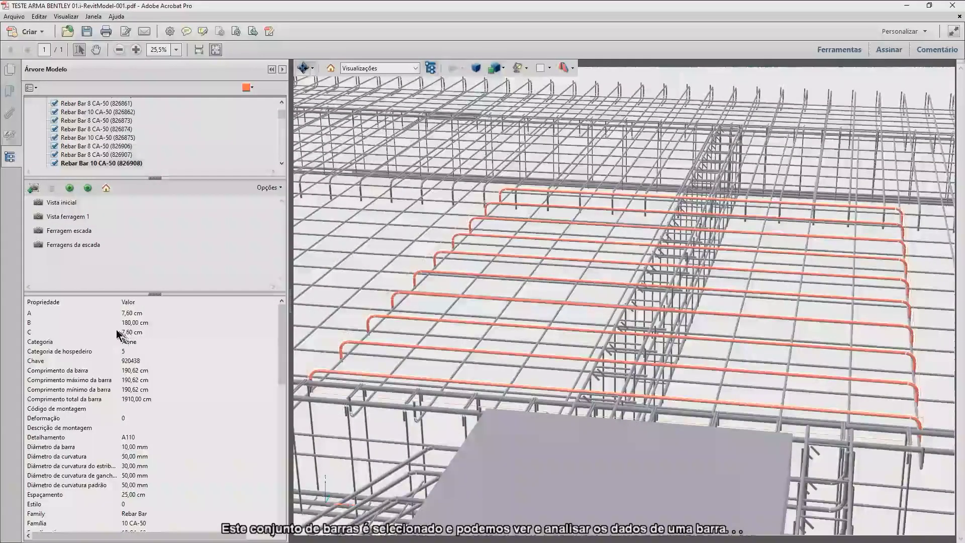
{"action": "left_click", "coordinate": [132, 314]}
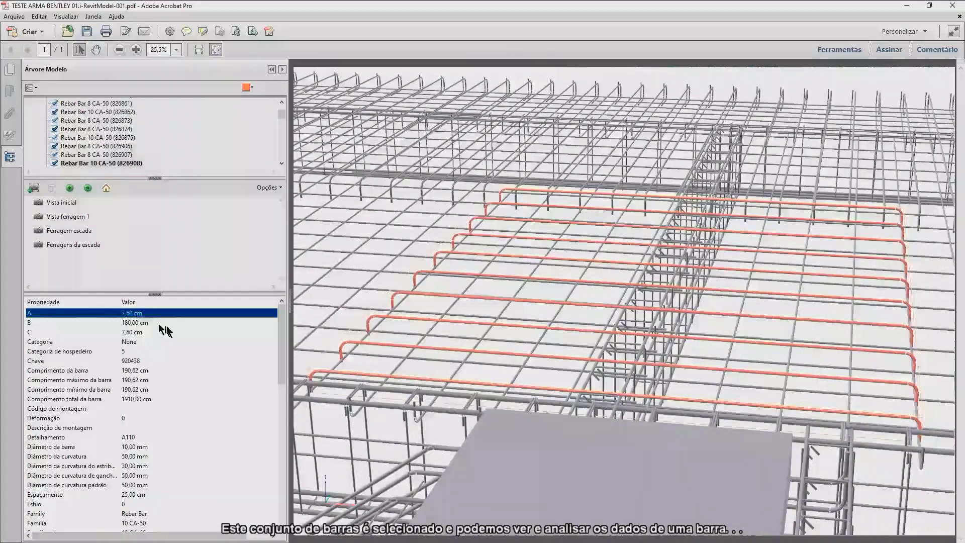
{"action": "key", "text": "Down"}
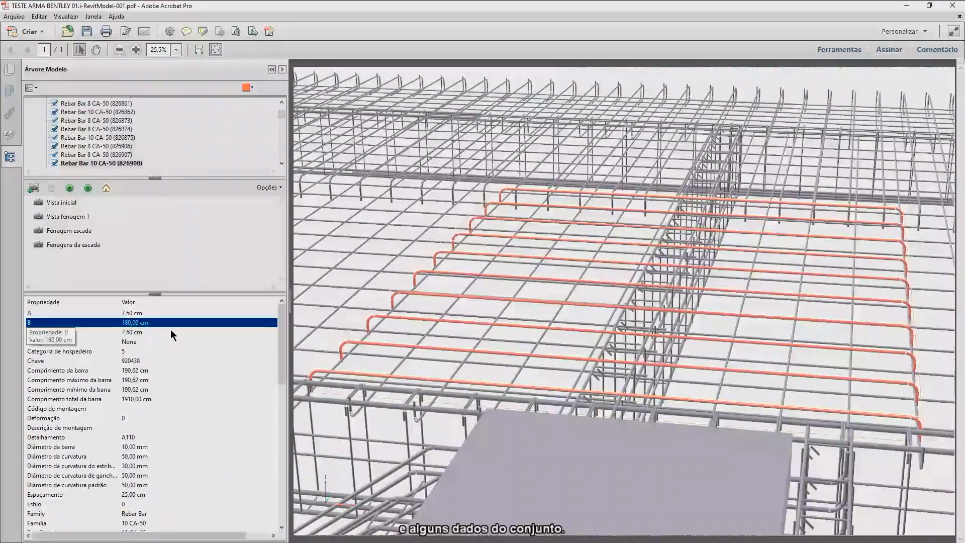
{"action": "key", "text": "Down"}
{"action": "key", "text": "Down"}
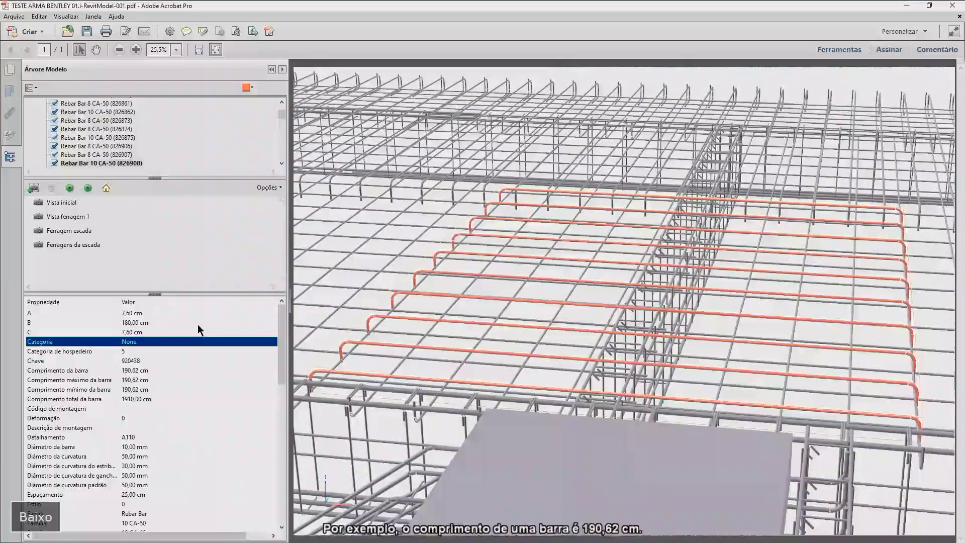
{"action": "key", "text": "Down"}
{"action": "key", "text": "Down"}
{"action": "key", "text": "Down"}
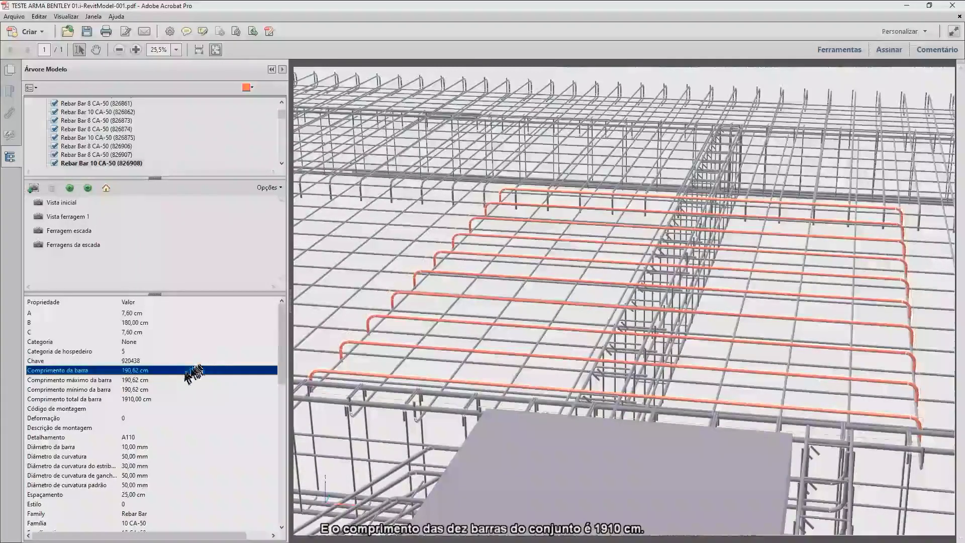
{"action": "key", "text": "Down"}
{"action": "key", "text": "Down"}
{"action": "key", "text": "Down"}
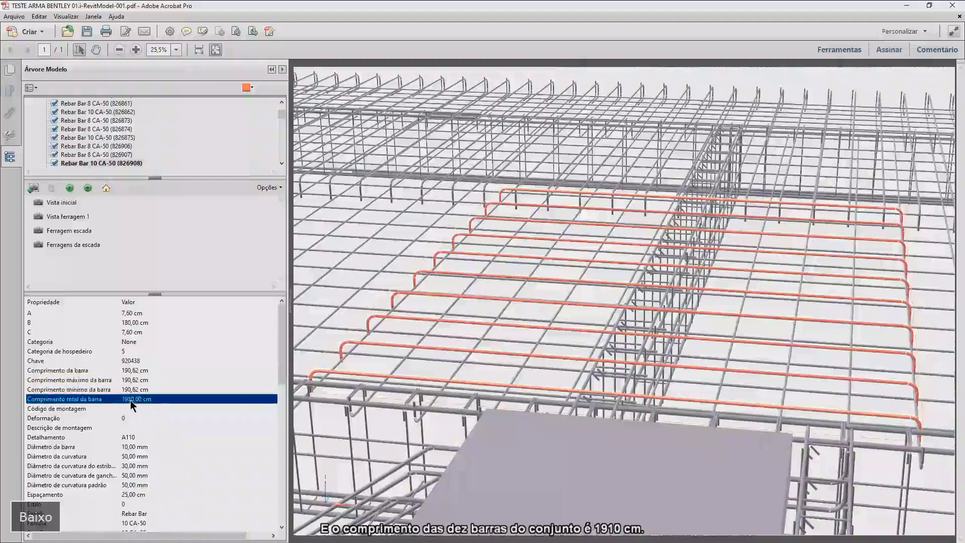
{"action": "mouse_move", "coordinate": [618, 302]}
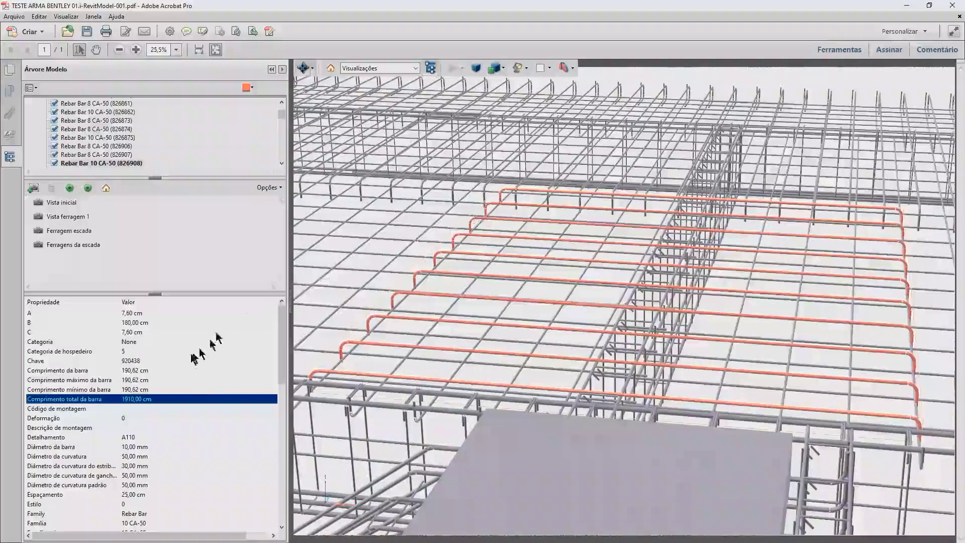
{"action": "left_click", "coordinate": [131, 371], "text": "ctrl"}
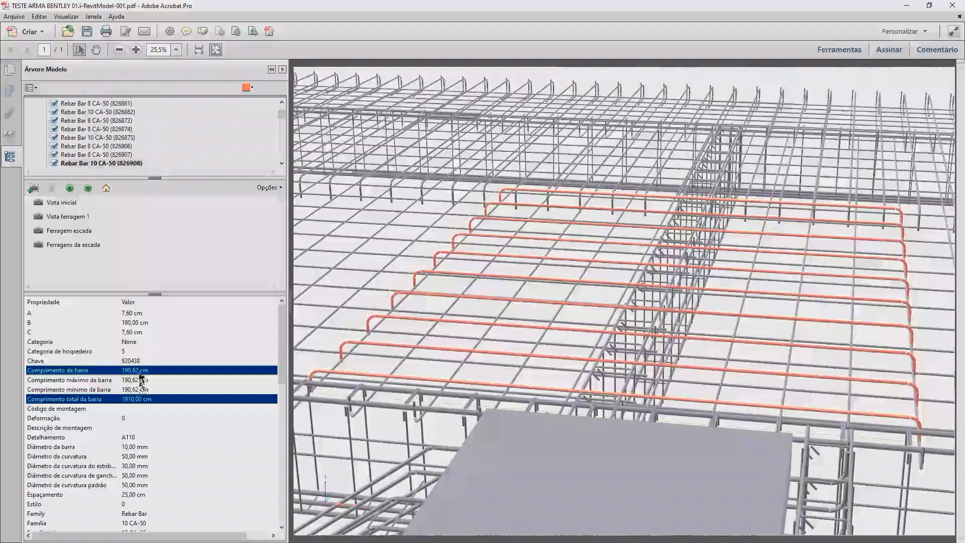
{"action": "left_click", "coordinate": [136, 398]}
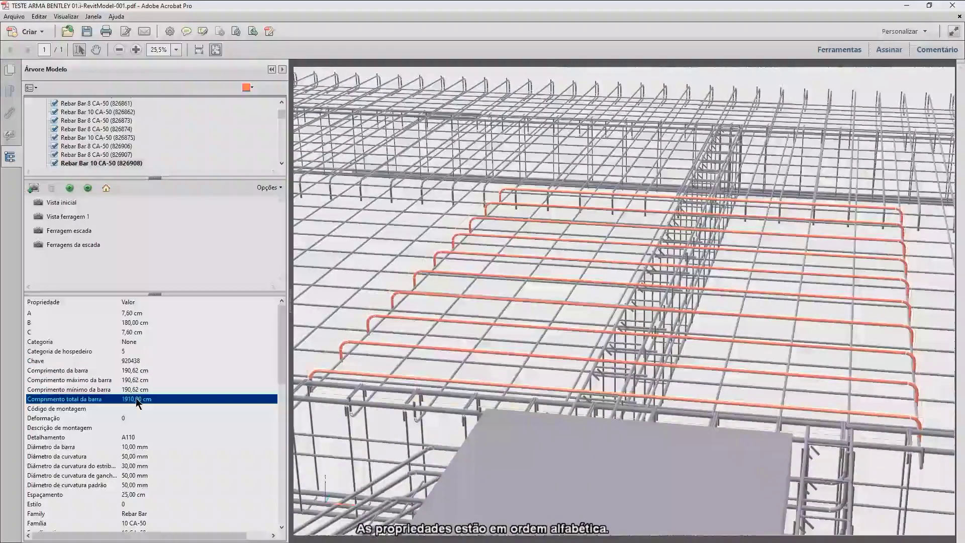
{"action": "scroll", "coordinate": [122, 402], "scroll_direction": "down", "scroll_amount": 2}
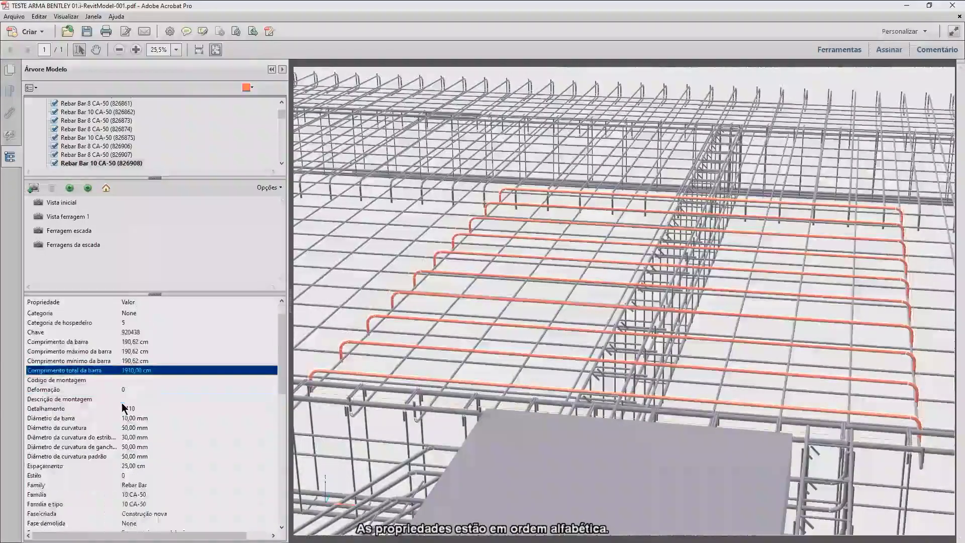
Inspect the rebar set's Quantidade properties and select its Revit Document source file entry.
{"action": "scroll", "coordinate": [121, 404], "scroll_direction": "down", "scroll_amount": 2}
{"action": "scroll", "coordinate": [120, 401], "scroll_direction": "down", "scroll_amount": 4}
{"action": "scroll", "coordinate": [119, 399], "scroll_direction": "down", "scroll_amount": 1}
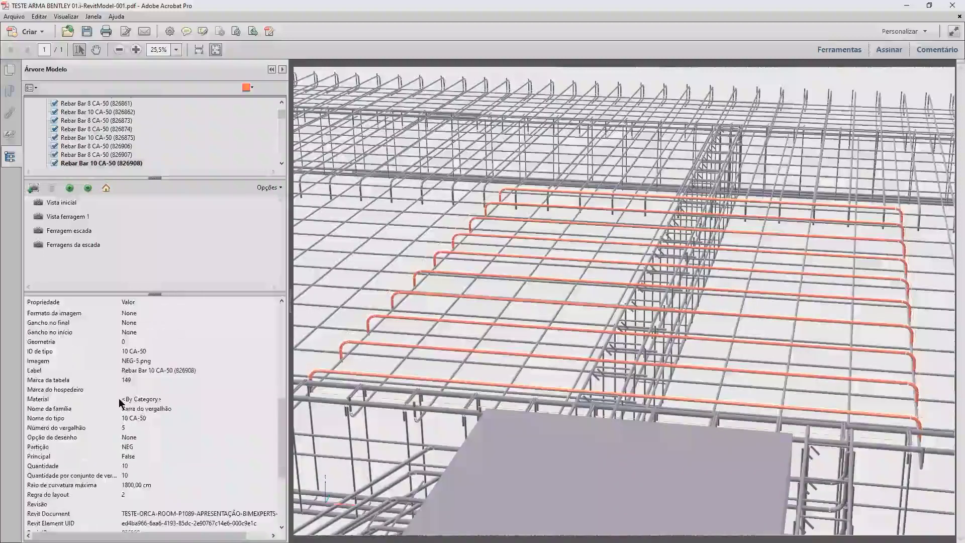
{"action": "scroll", "coordinate": [119, 399], "scroll_direction": "down", "scroll_amount": 2}
{"action": "scroll", "coordinate": [119, 400], "scroll_direction": "down", "scroll_amount": 1}
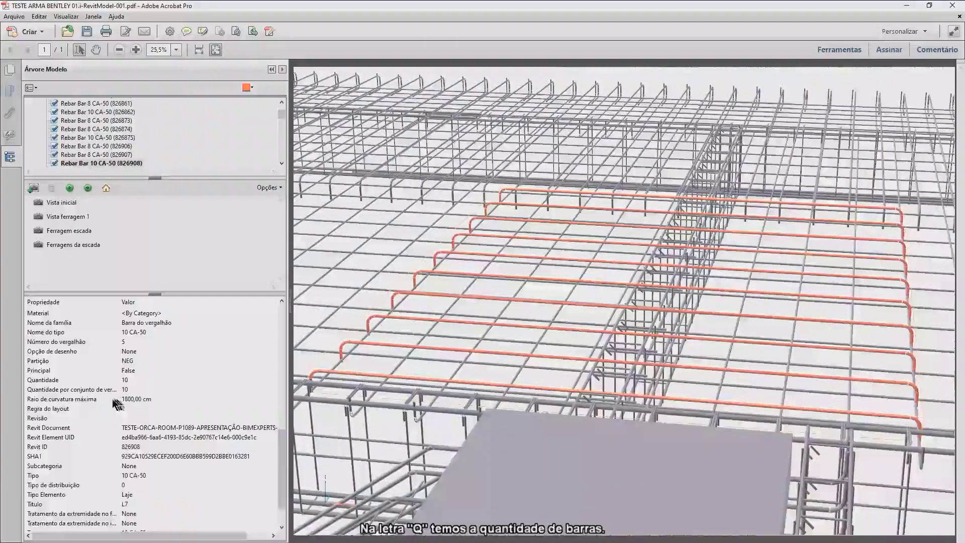
{"action": "left_click", "coordinate": [62, 380]}
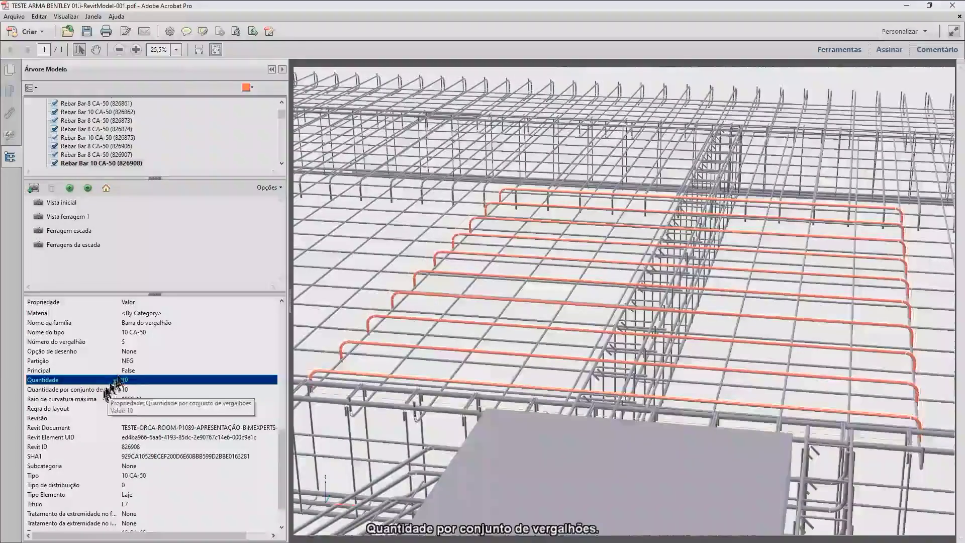
{"action": "left_click_drag", "start_coordinate": [125, 303], "coordinate": [155, 303]}
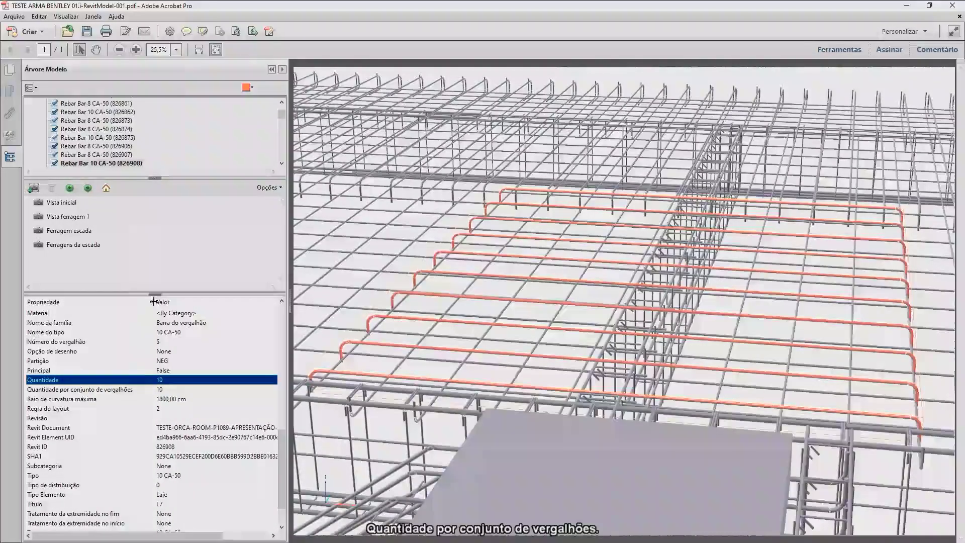
{"action": "left_click", "coordinate": [85, 389]}
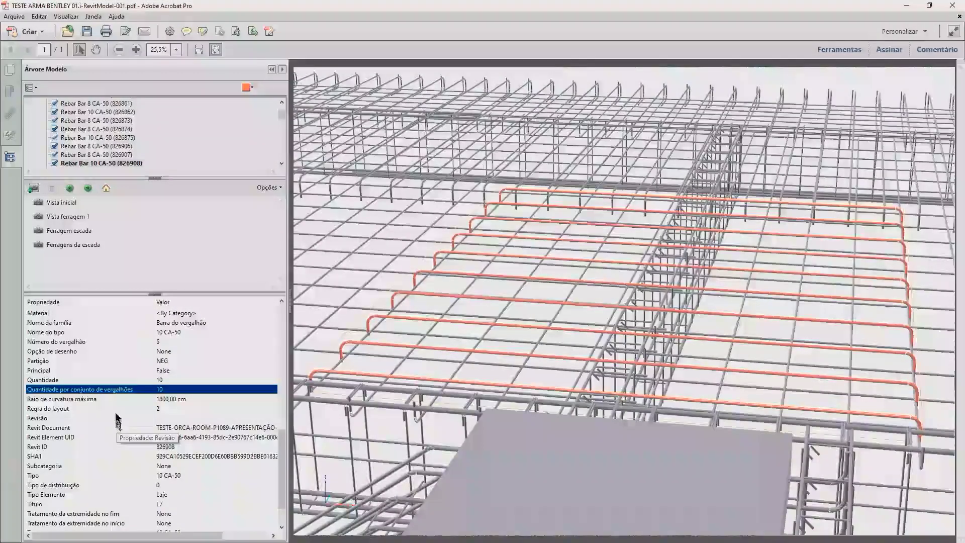
{"action": "left_click_drag", "start_coordinate": [154, 303], "coordinate": [85, 302]}
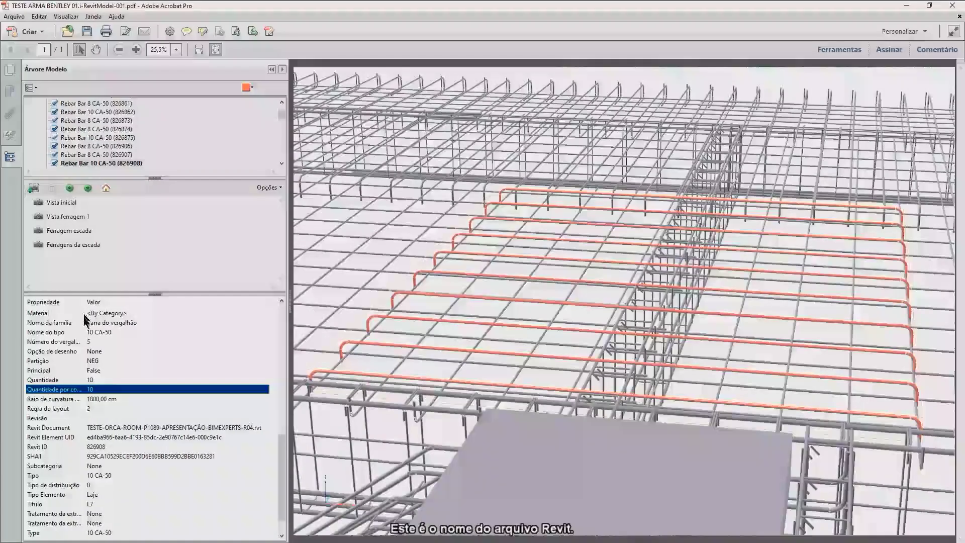
{"action": "left_click", "coordinate": [150, 427]}
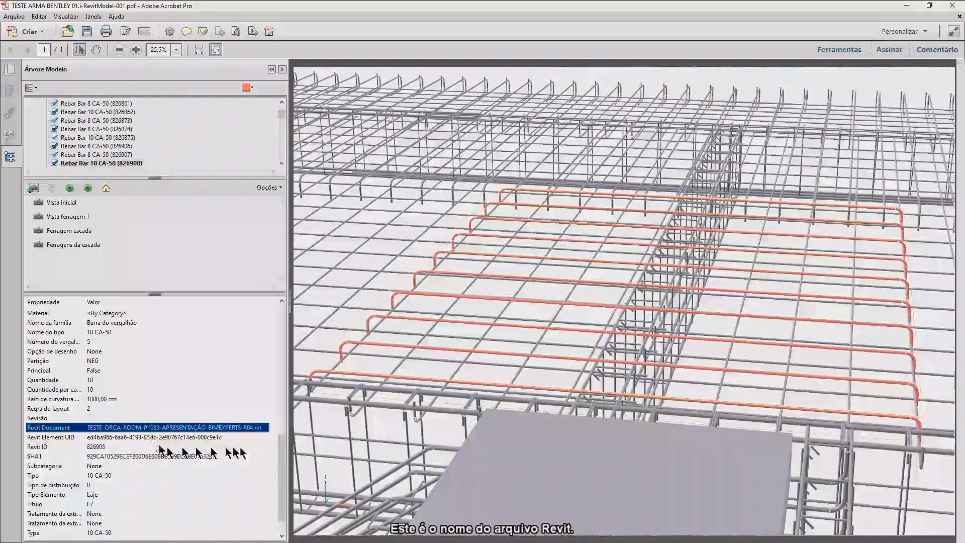
Point out the source Revit file name and scroll back up the rebar property list.
{"action": "left_click", "coordinate": [259, 434]}
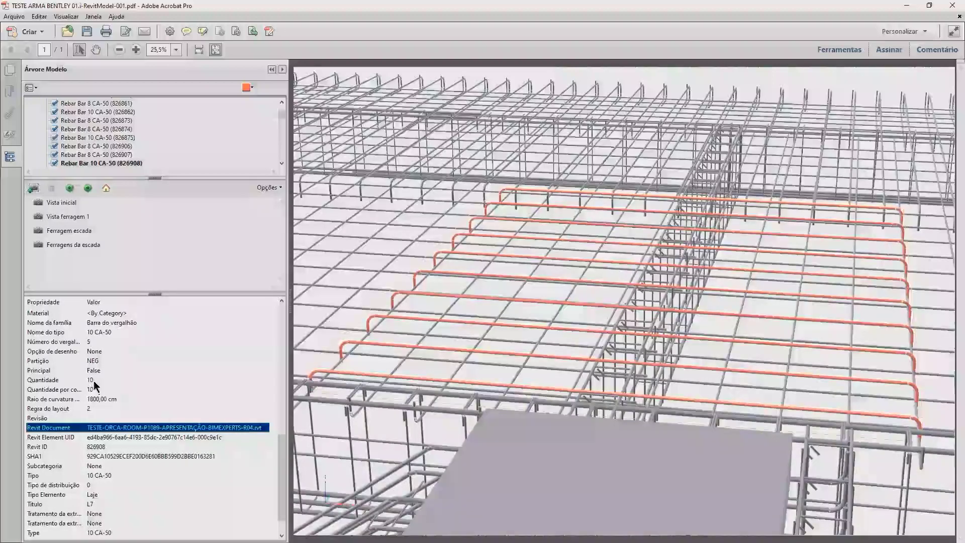
{"action": "scroll", "coordinate": [94, 385], "scroll_direction": "up", "scroll_amount": 1}
{"action": "scroll", "coordinate": [94, 384], "scroll_direction": "up", "scroll_amount": 1}
{"action": "scroll", "coordinate": [94, 384], "scroll_direction": "up", "scroll_amount": 1}
{"action": "scroll", "coordinate": [94, 385], "scroll_direction": "up", "scroll_amount": 1}
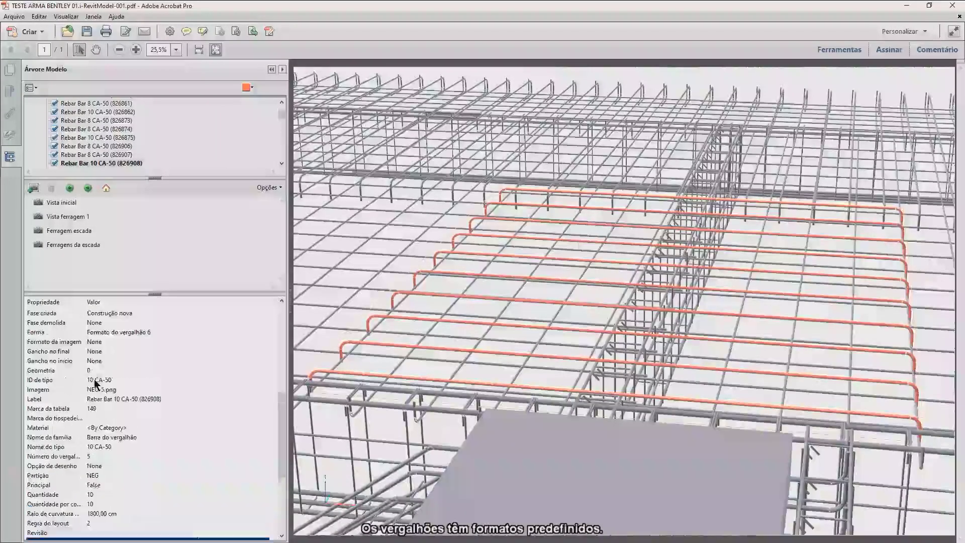
{"action": "scroll", "coordinate": [96, 383], "scroll_direction": "up", "scroll_amount": 1}
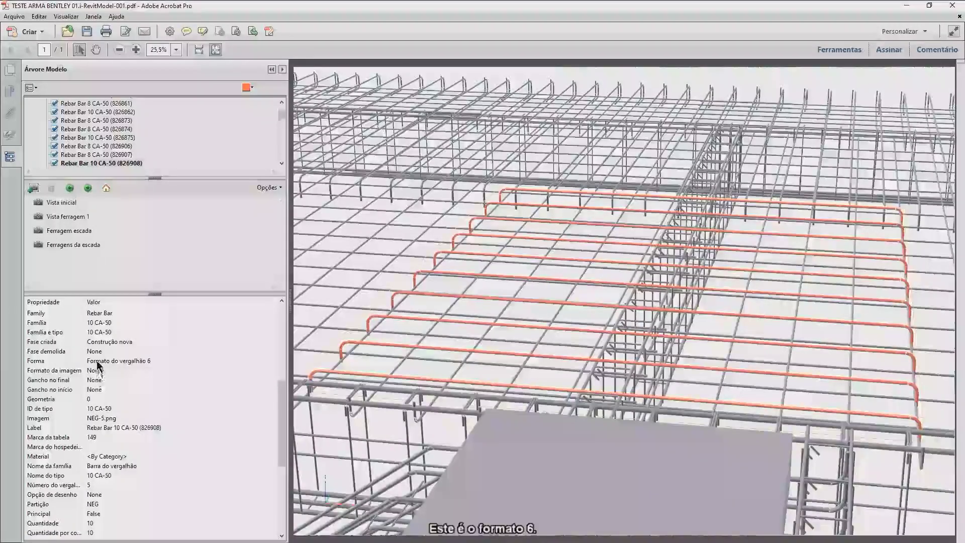
Inspect the rebar's shape Formato do vergalhão 6, 10,00 mm diameter and 25,00 cm Espaçamento.
{"action": "left_click", "coordinate": [98, 362]}
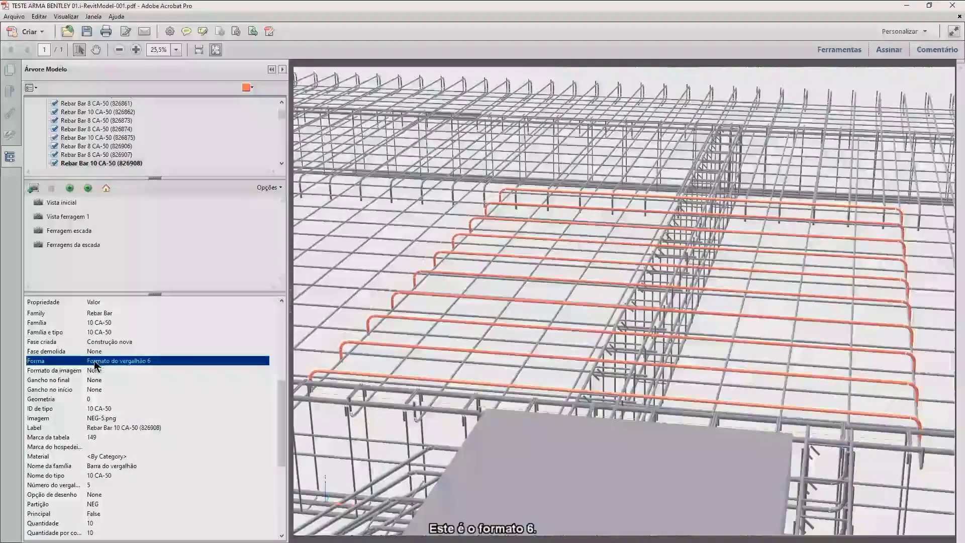
{"action": "key", "text": "Up"}
{"action": "key", "text": "Up"}
{"action": "key", "text": "Up"}
{"action": "key", "text": "Up"}
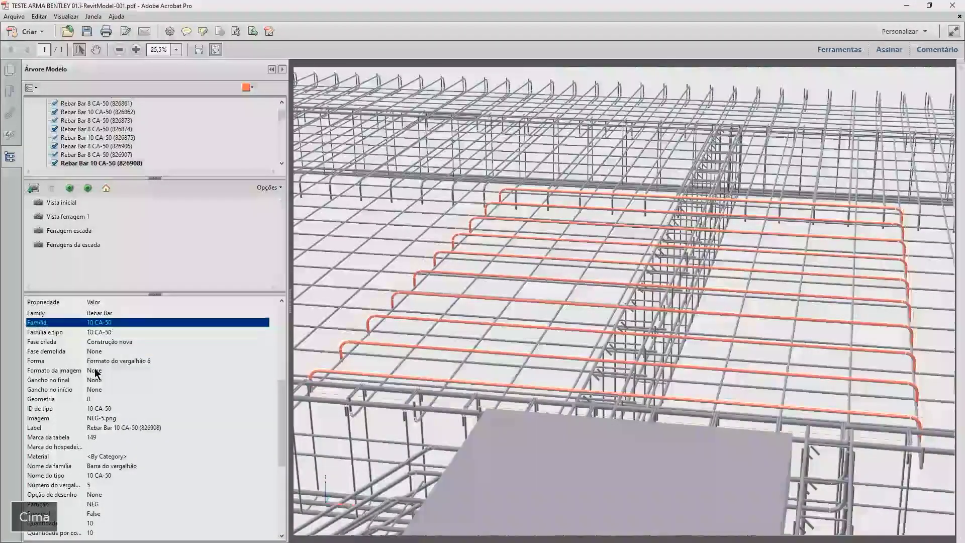
{"action": "key", "text": "Up"}
{"action": "key", "text": "Up"}
{"action": "key", "text": "Up"}
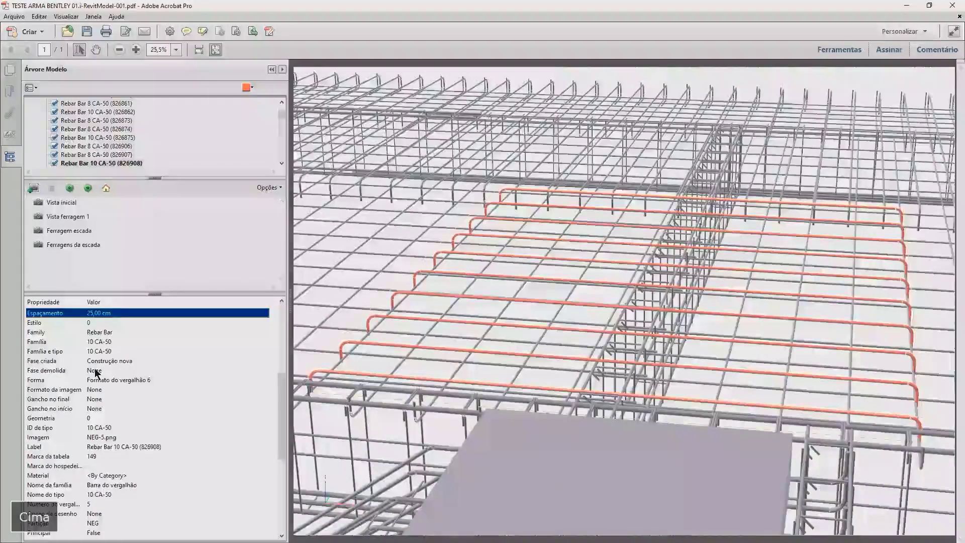
{"action": "key", "text": "Up"}
{"action": "key", "text": "Down"}
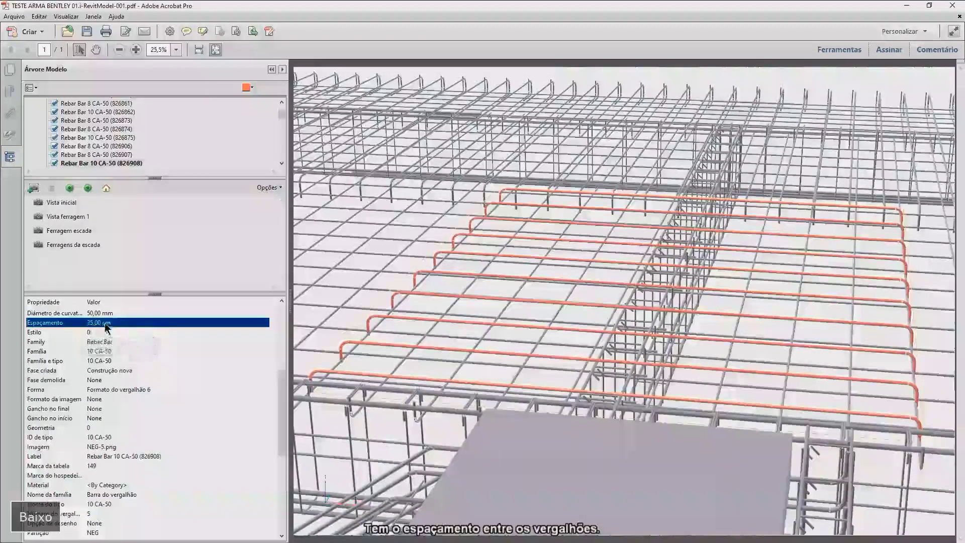
{"action": "mouse_move", "coordinate": [400, 344]}
{"action": "scroll", "coordinate": [101, 343], "scroll_direction": "up", "scroll_amount": 1}
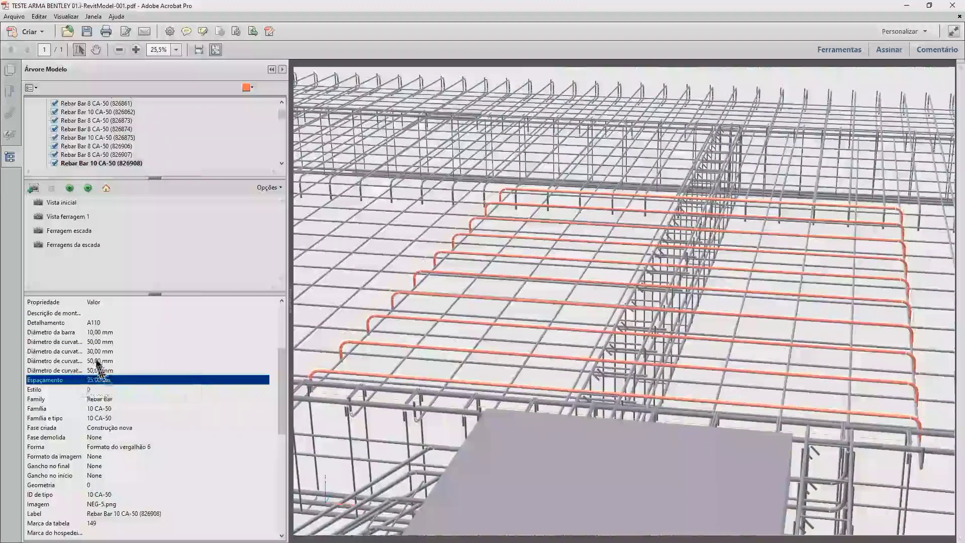
Select the Rebar Bar 10 CA-50 (1145505) top bars, check Quantidade 142, then deselect.
{"action": "left_click", "coordinate": [407, 194]}
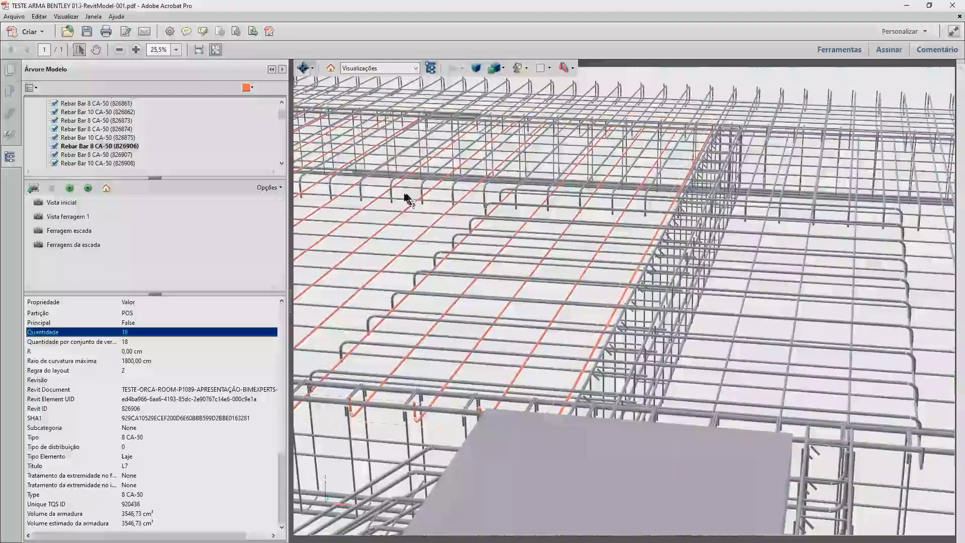
{"action": "left_click", "coordinate": [391, 193]}
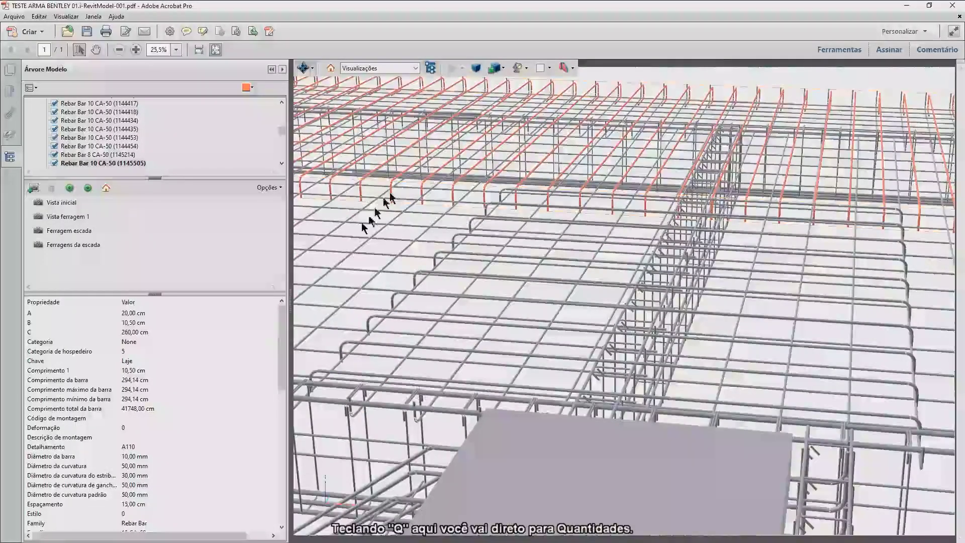
{"action": "left_click", "coordinate": [204, 336]}
{"action": "key", "text": "q"}
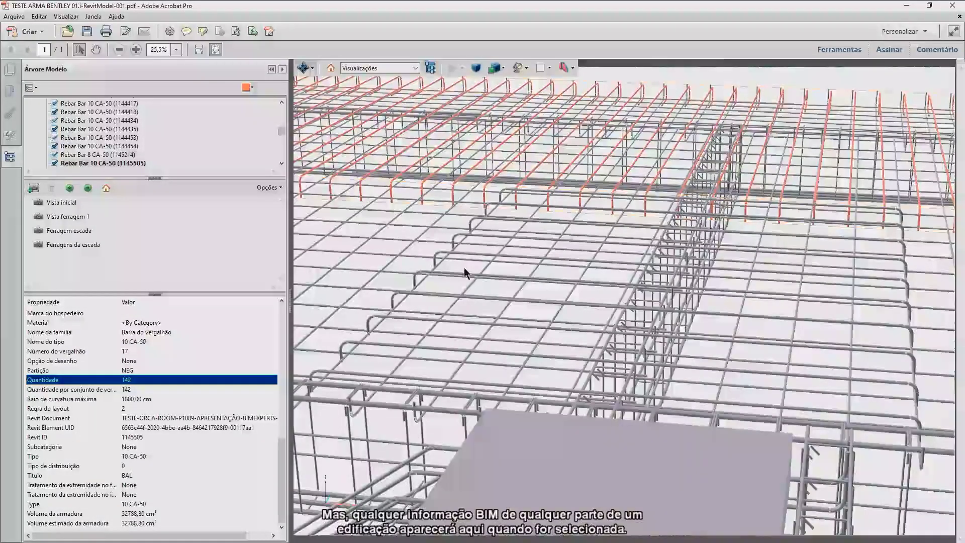
{"action": "left_click", "coordinate": [383, 261]}
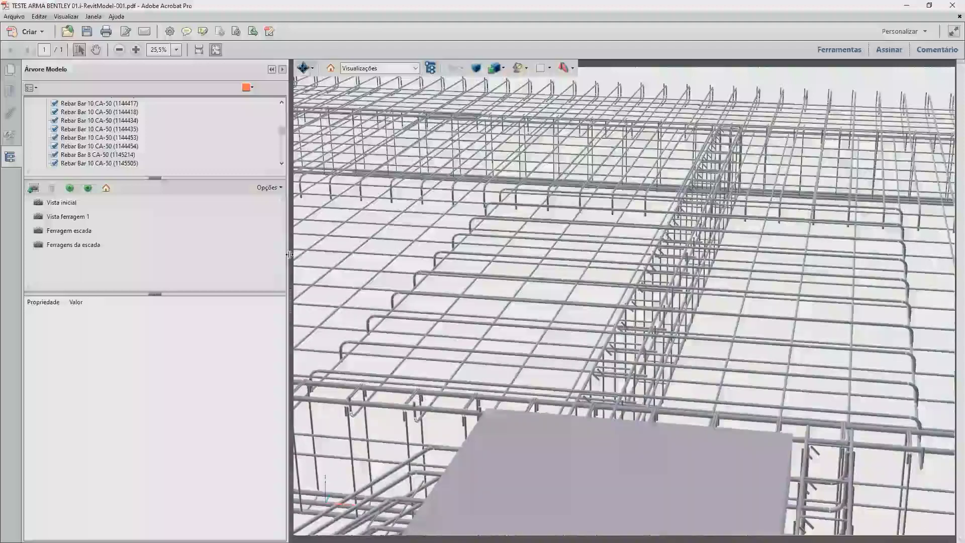
Narrow the model panel and reapply the Vista inicial view of columns and stair.
{"action": "left_click_drag", "start_coordinate": [290, 255], "coordinate": [158, 256]}
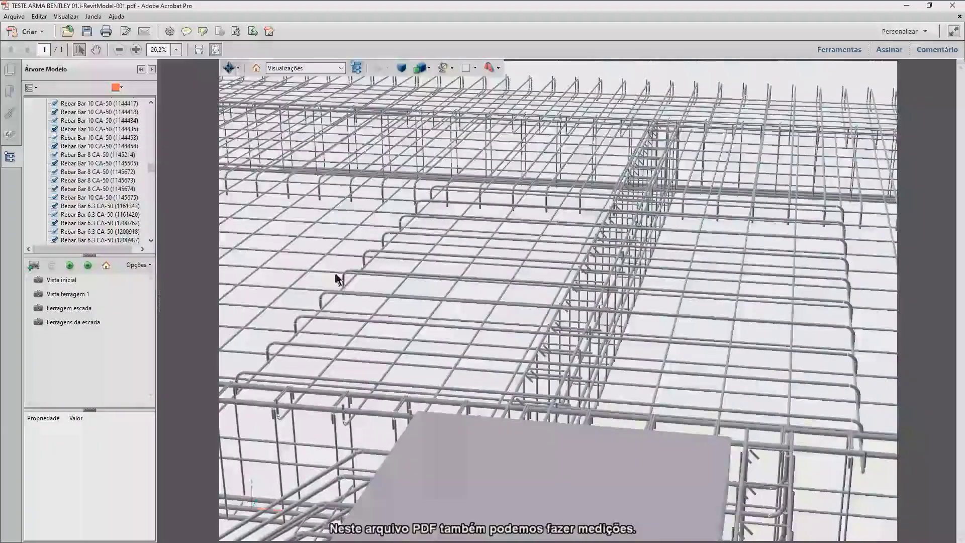
{"action": "left_click", "coordinate": [60, 280]}
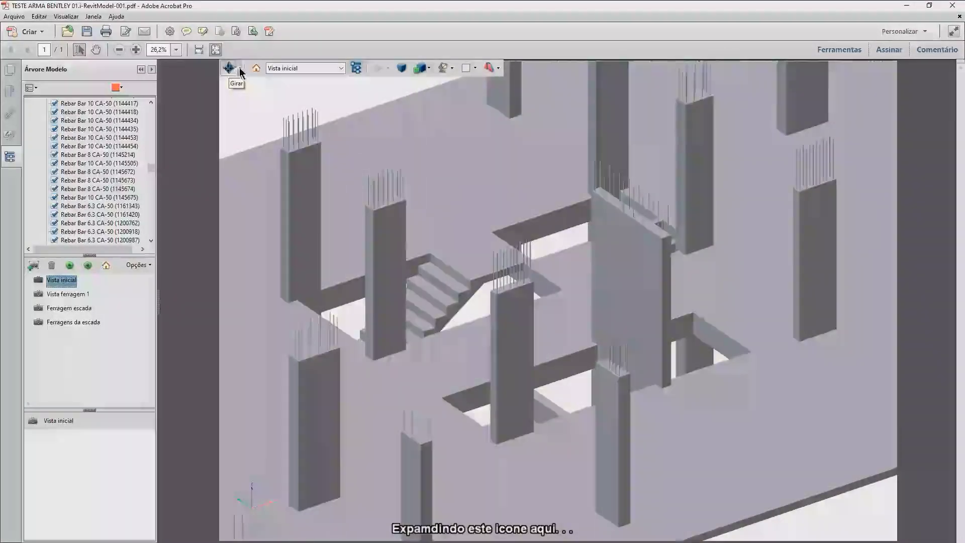
Show all 3D tools via Mostrar todas as ferramentas and activate the 3D Measurement Tool.
{"action": "left_click", "coordinate": [239, 69]}
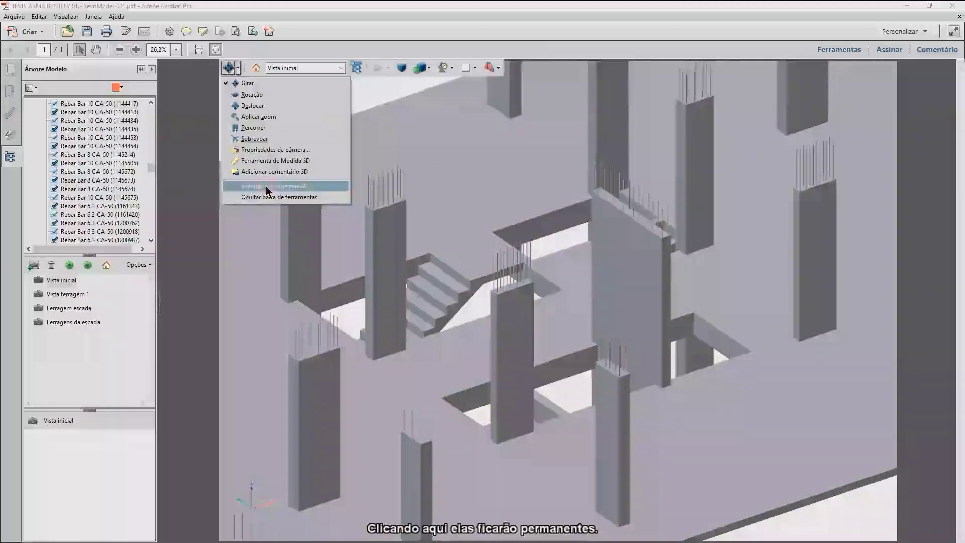
{"action": "left_click", "coordinate": [268, 187]}
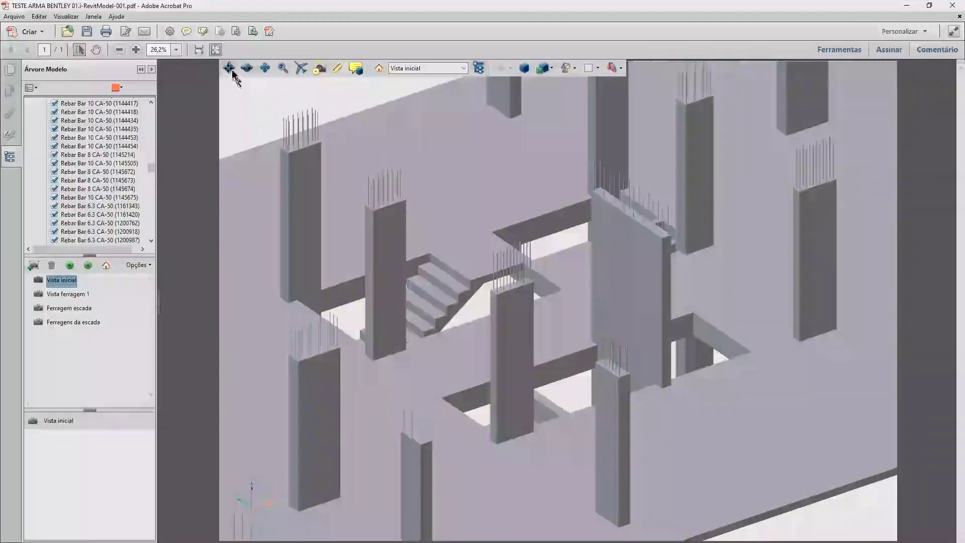
{"action": "left_click", "coordinate": [339, 71]}
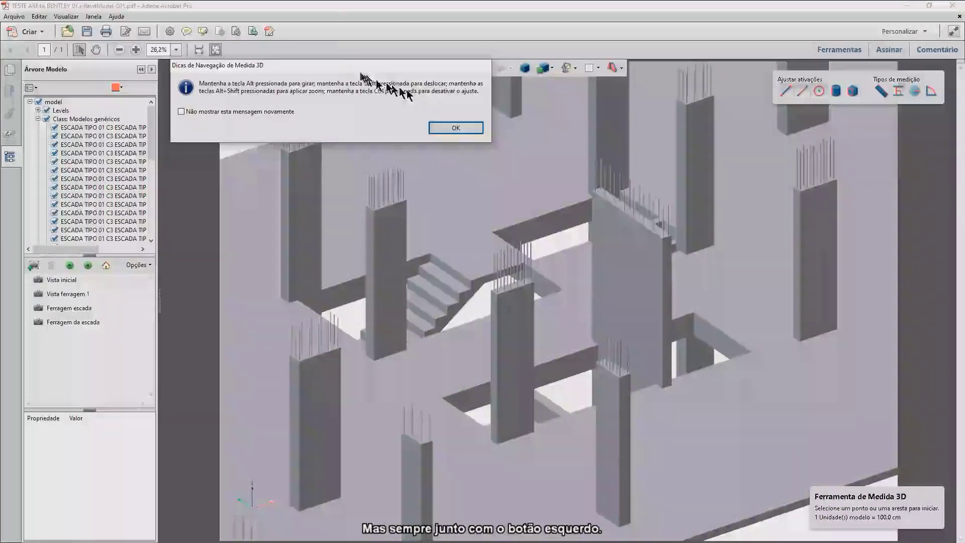
Move aside and close the Dicas de Navegação de Medida 3D tips dialog.
{"action": "left_click_drag", "start_coordinate": [355, 66], "coordinate": [306, 85]}
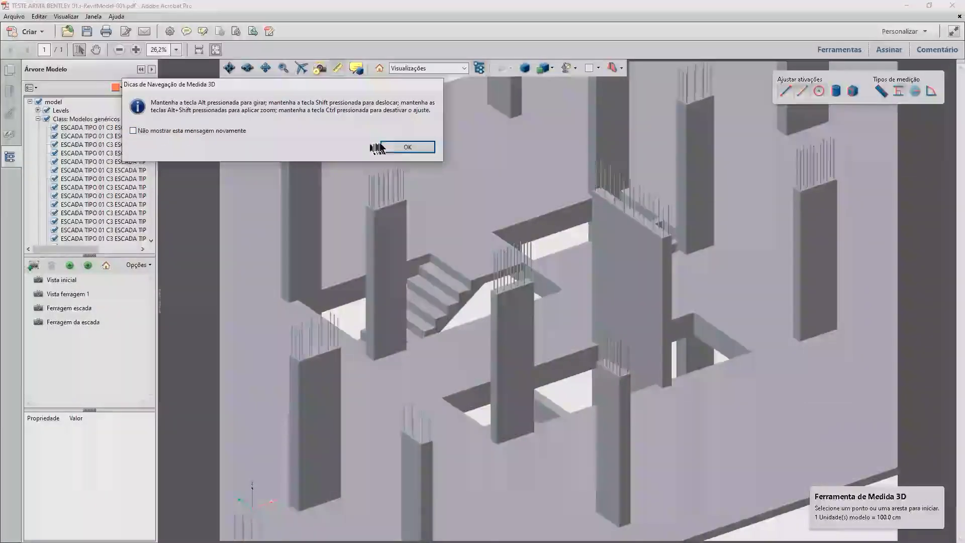
{"action": "left_click", "coordinate": [408, 147]}
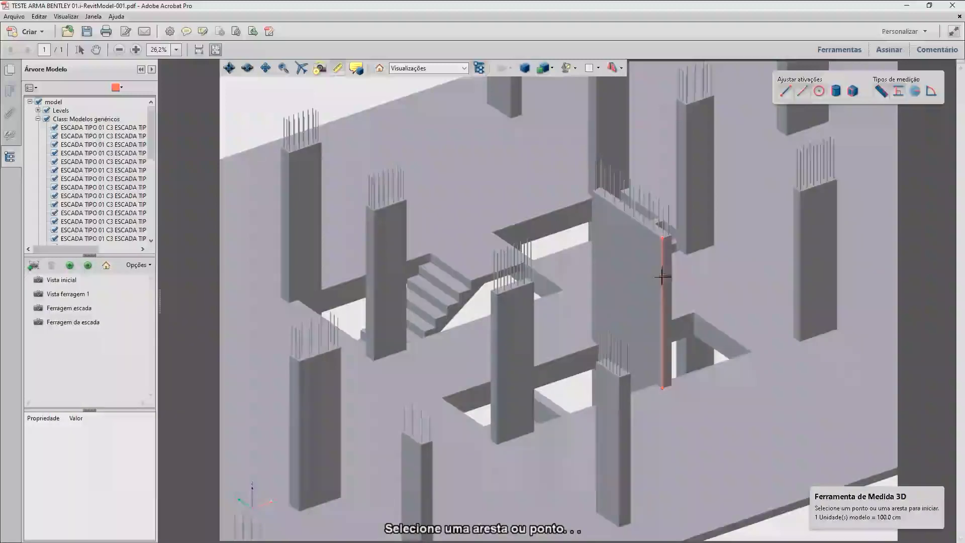
Measure the wall's 214 cm width and 20,0 cm thickness in the 3D model.
{"action": "left_click", "coordinate": [662, 276]}
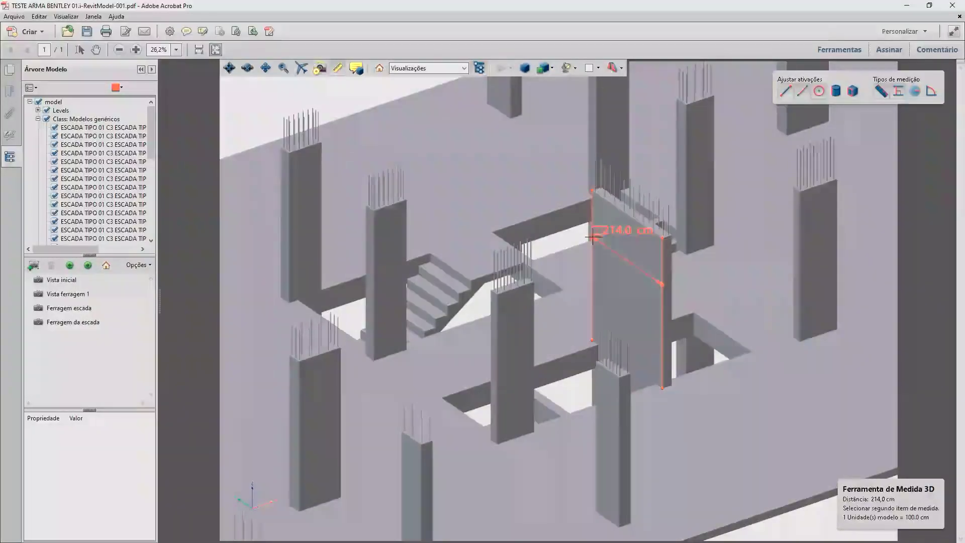
{"action": "left_click", "coordinate": [593, 236]}
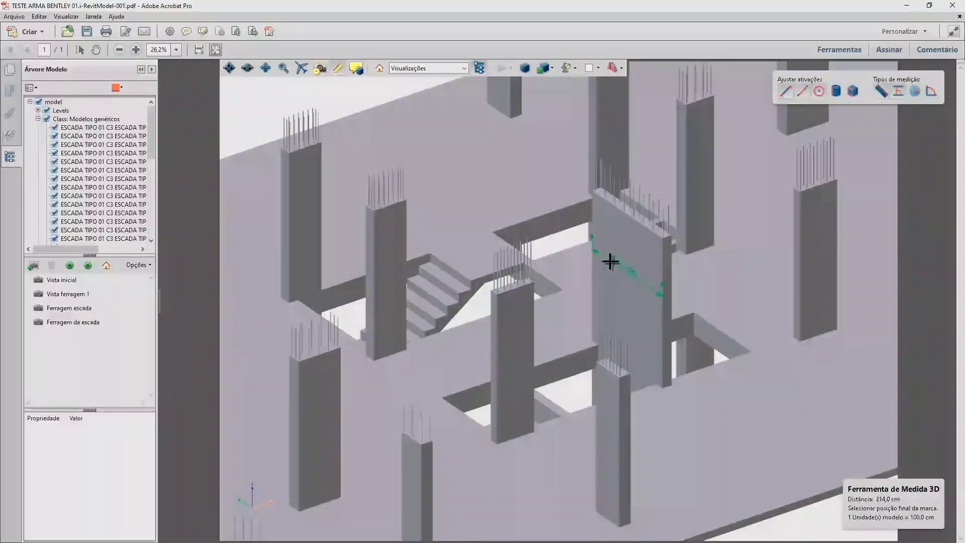
{"action": "left_click", "coordinate": [611, 262]}
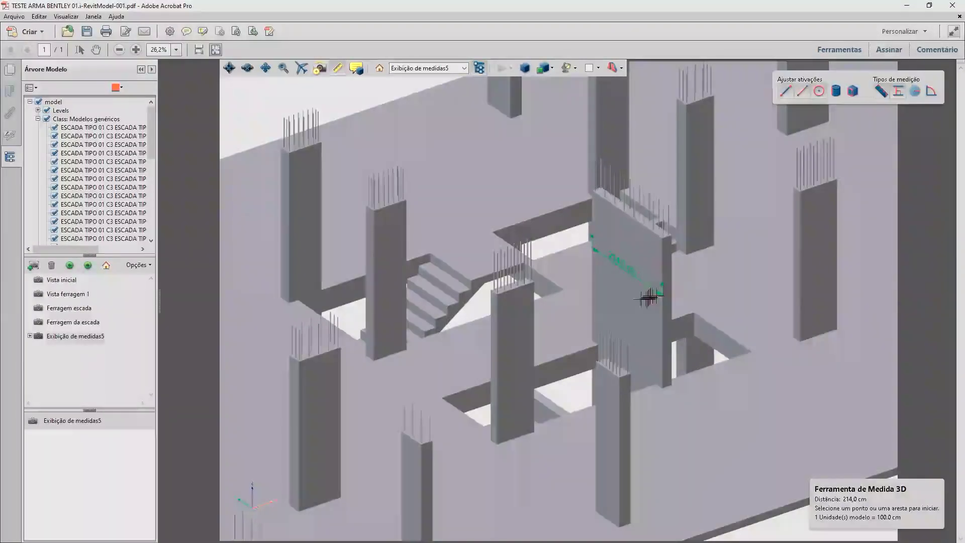
{"action": "left_click", "coordinate": [662, 262]}
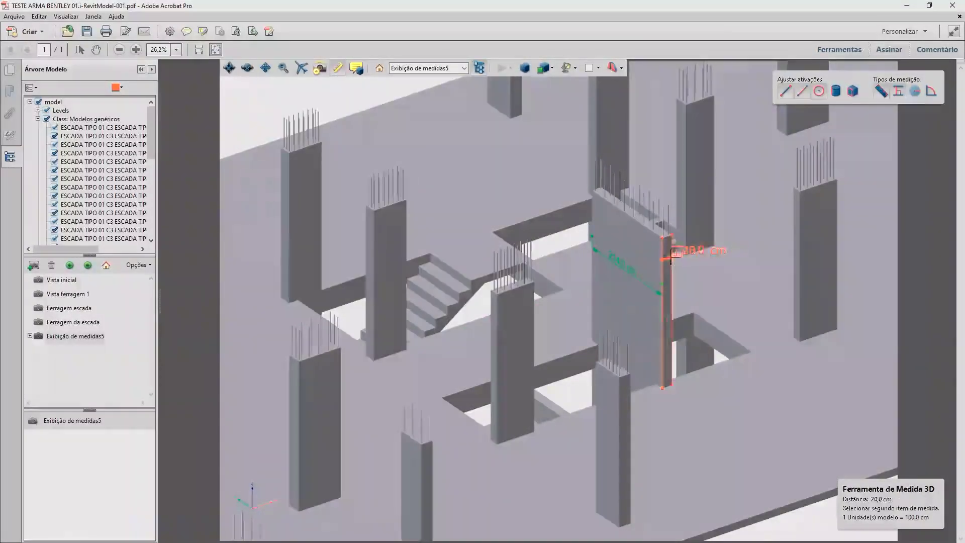
{"action": "left_click", "coordinate": [672, 259]}
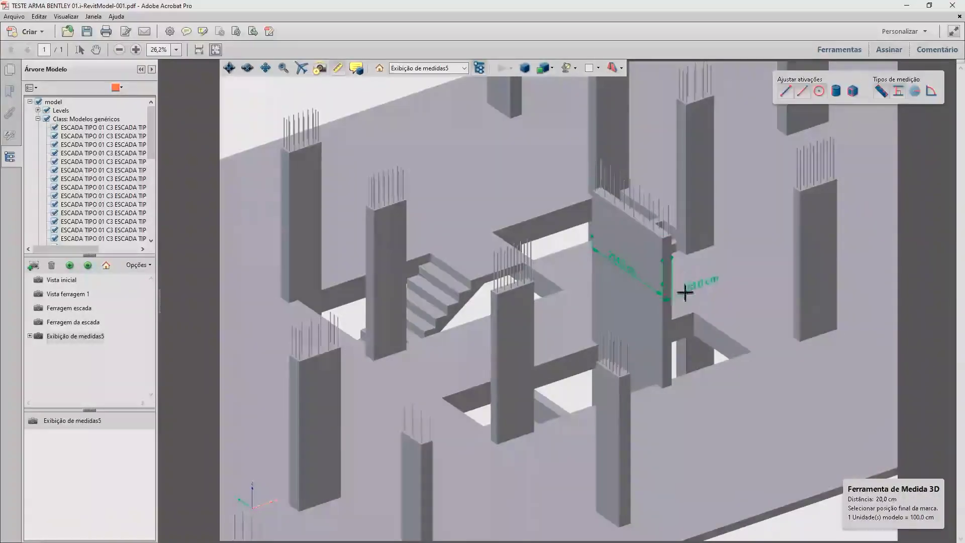
{"action": "left_click", "coordinate": [690, 295]}
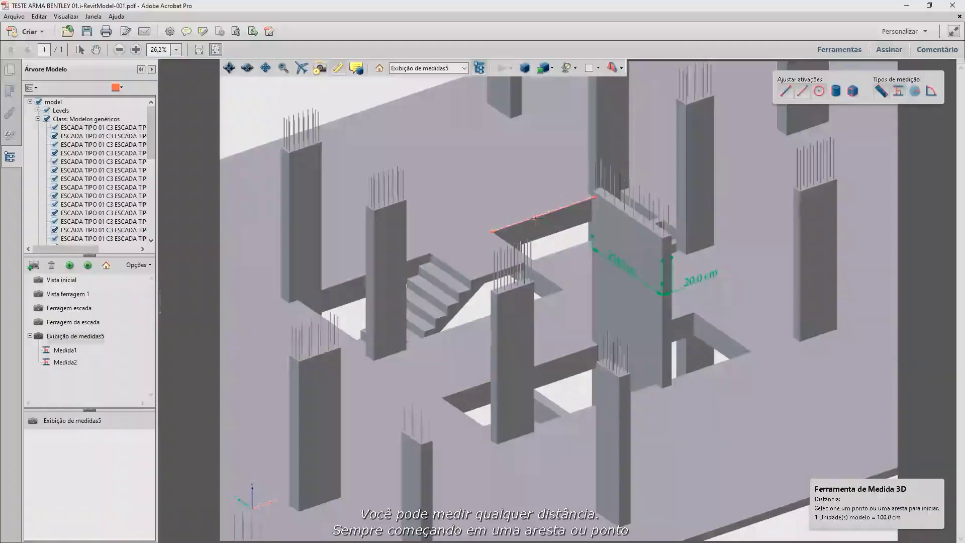
Cancel an unfinished beam measurement, dimension the left column at 300,0 cm, and view Medida2.
{"action": "left_click", "coordinate": [536, 218]}
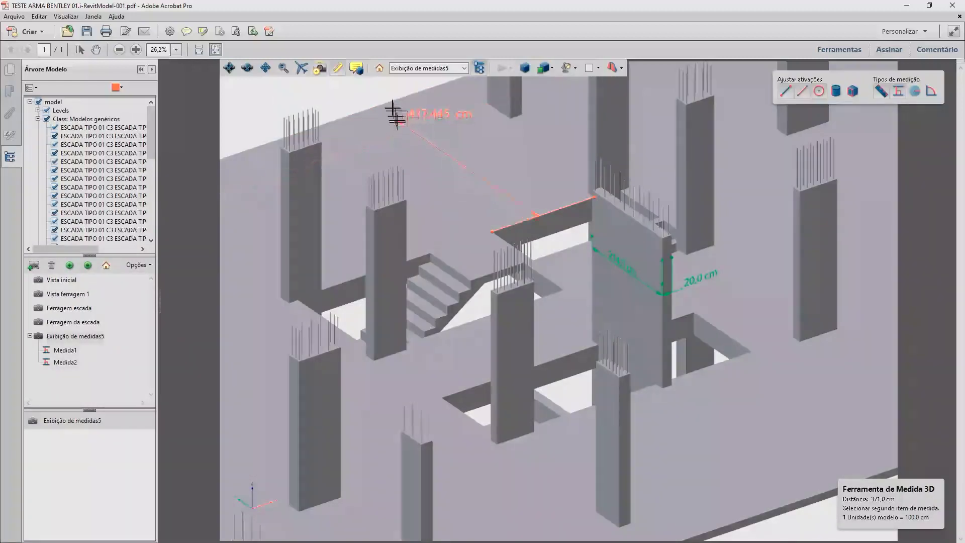
{"action": "right_click", "coordinate": [423, 120]}
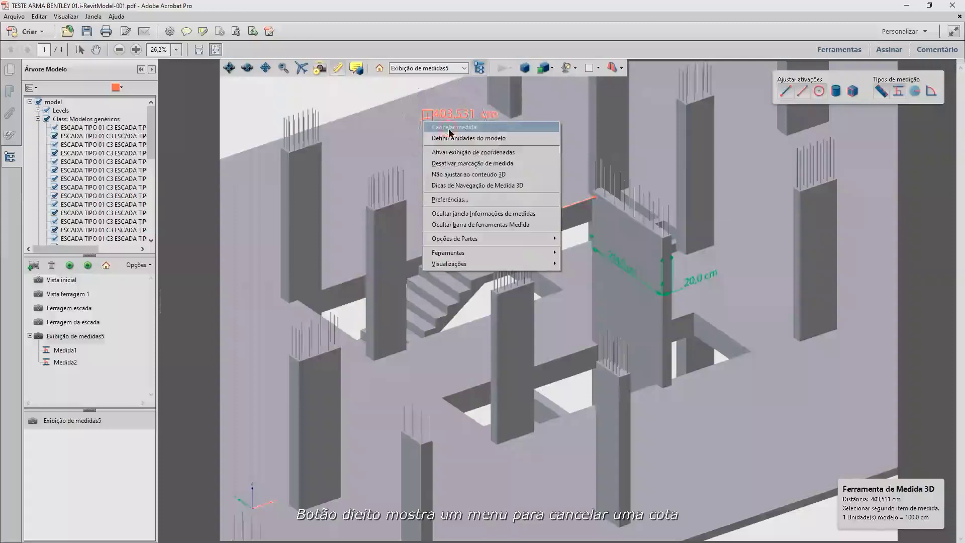
{"action": "left_click", "coordinate": [451, 128]}
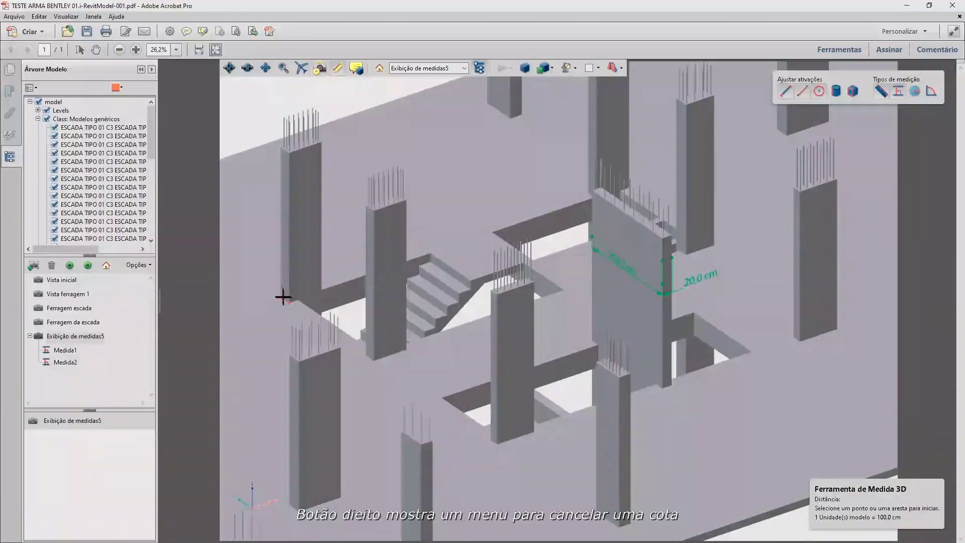
{"action": "left_click", "coordinate": [285, 298]}
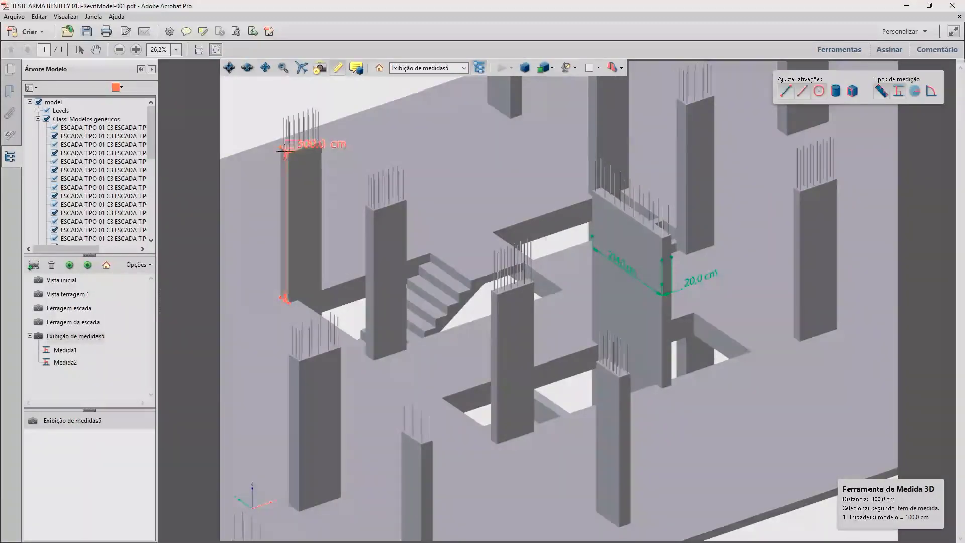
{"action": "left_click", "coordinate": [284, 150]}
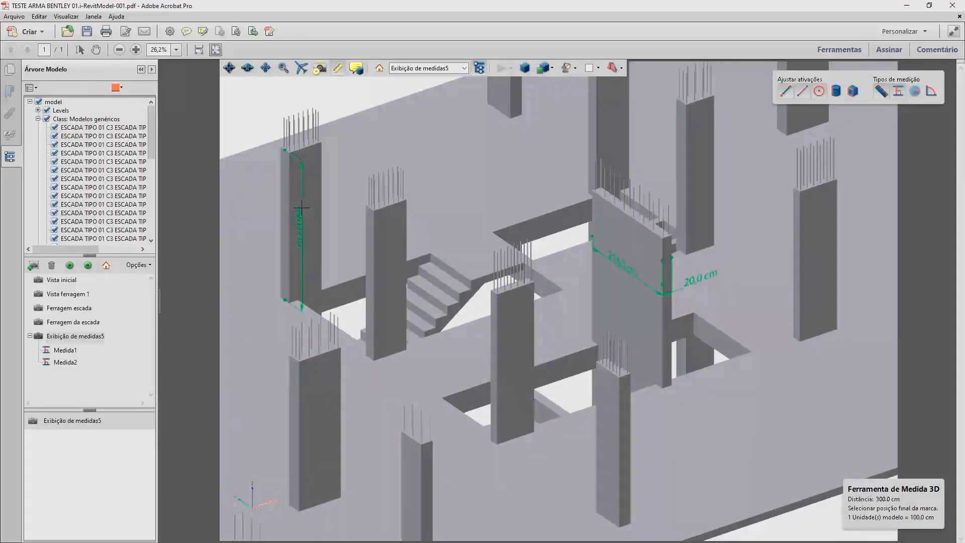
{"action": "left_click", "coordinate": [321, 202]}
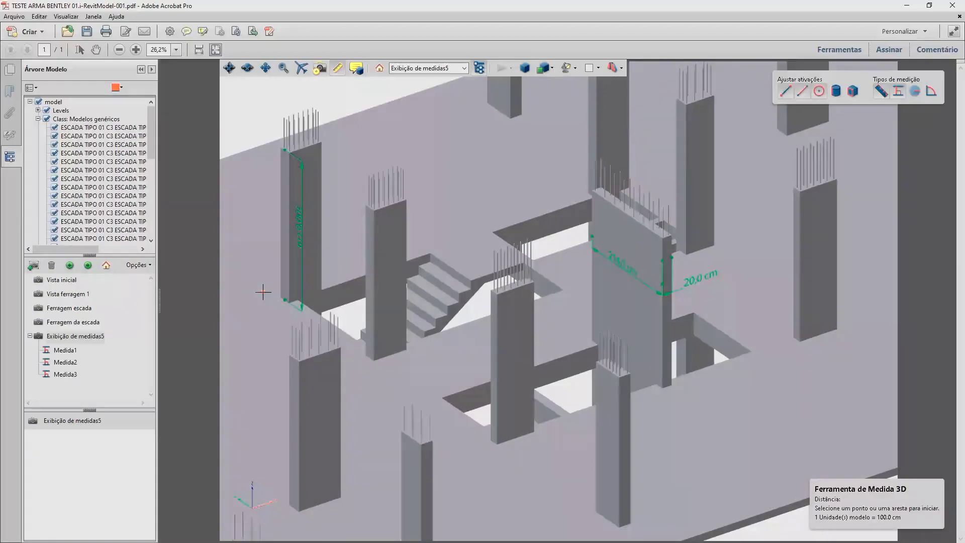
{"action": "left_click", "coordinate": [63, 363]}
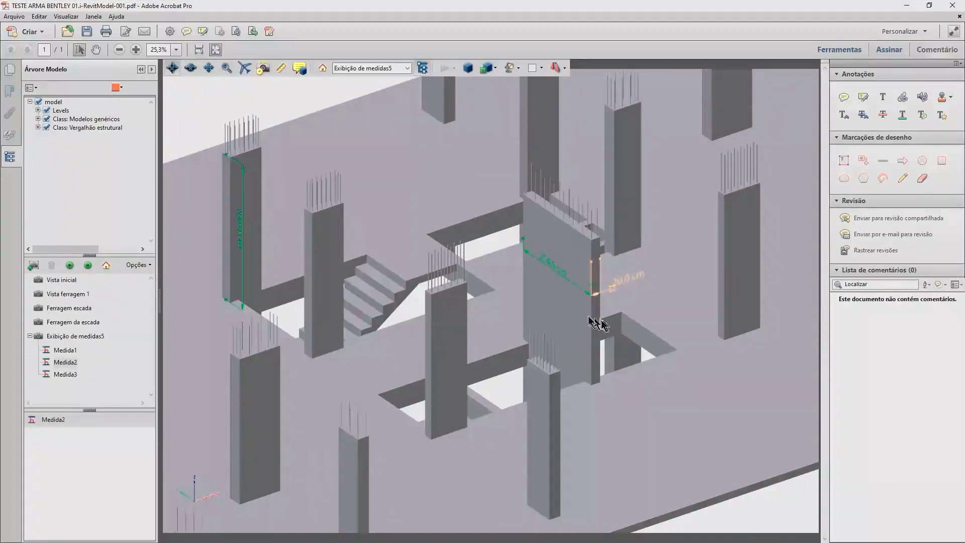
Switch between the saved Medida3 and Medida1 measurement views, then close the comments pane.
{"action": "left_click", "coordinate": [68, 375]}
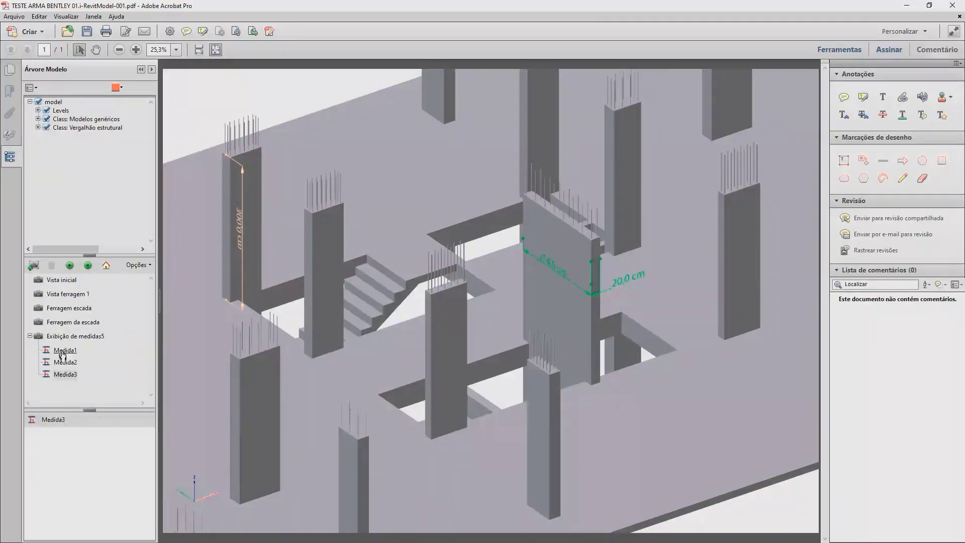
{"action": "left_click", "coordinate": [64, 351]}
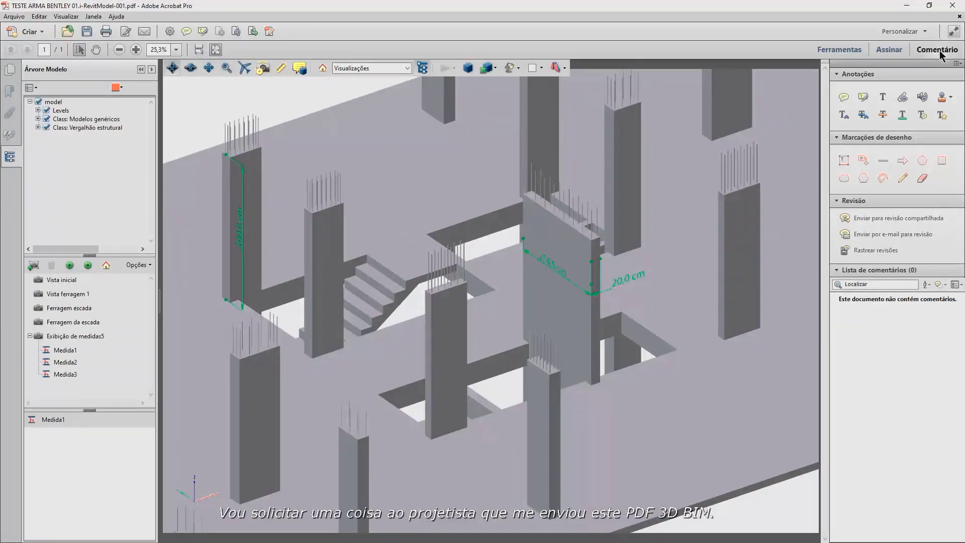
{"action": "left_click", "coordinate": [942, 54]}
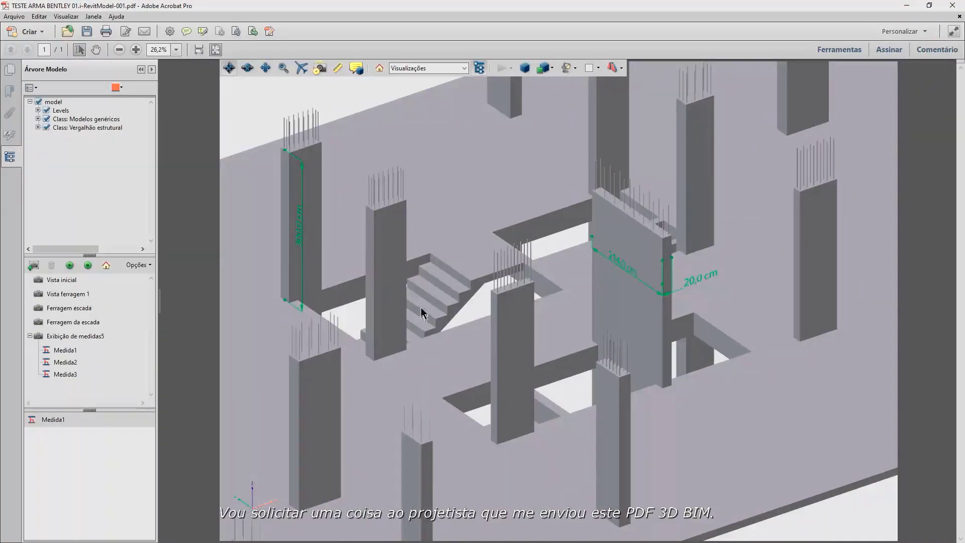
Zoom, rotate and pan the model to frame the slab ledge beside a column close up.
{"action": "scroll", "coordinate": [421, 312], "scroll_direction": "down", "scroll_amount": 2}
{"action": "scroll", "coordinate": [445, 317], "scroll_direction": "down", "scroll_amount": 2}
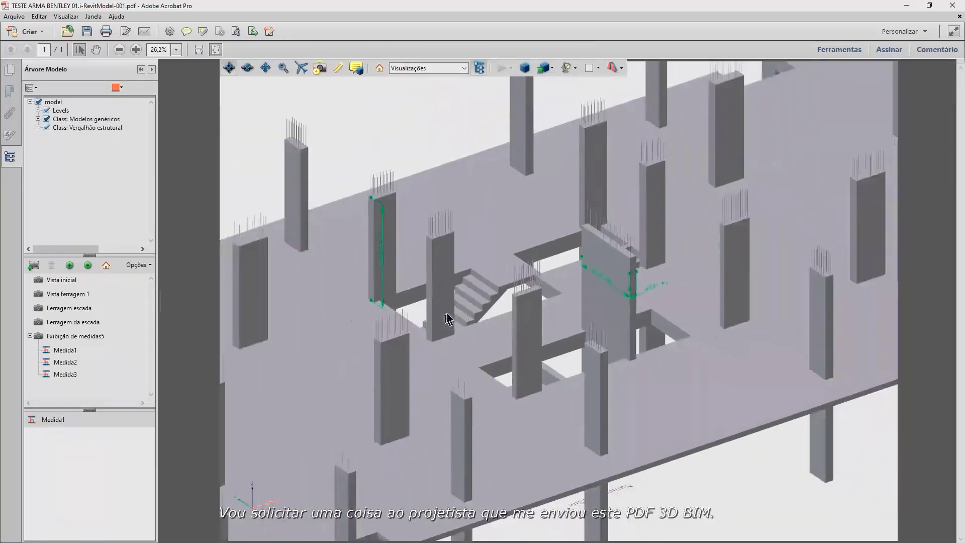
{"action": "scroll", "coordinate": [443, 314], "scroll_direction": "down", "scroll_amount": 2}
{"action": "mouse_move", "coordinate": [548, 319]}
{"action": "left_mouse_down"}
{"action": "mouse_move", "coordinate": [507, 334]}
{"action": "mouse_move", "coordinate": [410, 334]}
{"action": "mouse_move", "coordinate": [309, 307]}
{"action": "mouse_move", "coordinate": [323, 280]}
{"action": "mouse_move", "coordinate": [327, 153]}
{"action": "left_mouse_up"}
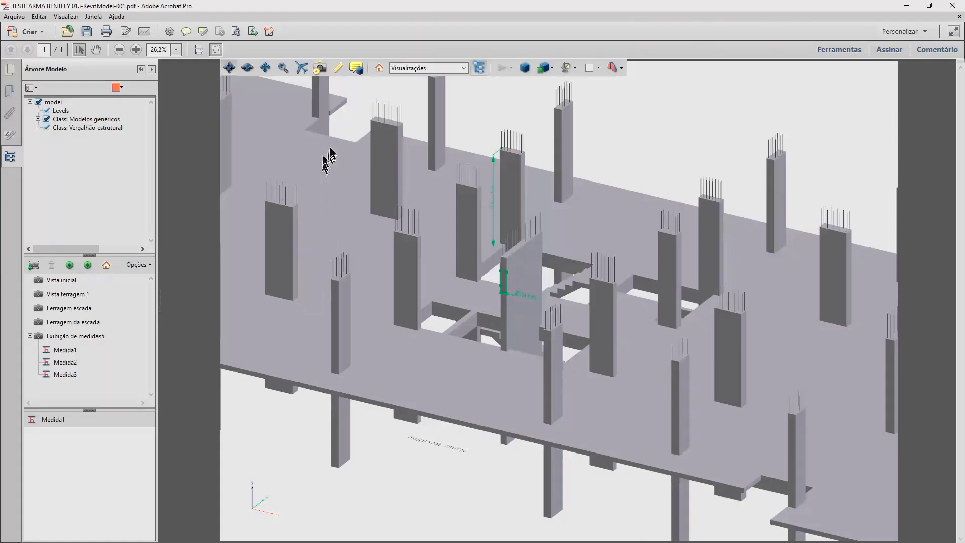
{"action": "mouse_move", "coordinate": [332, 121]}
{"action": "left_mouse_down"}
{"action": "mouse_move", "coordinate": [431, 215]}
{"action": "mouse_move", "coordinate": [513, 258]}
{"action": "mouse_move", "coordinate": [549, 255]}
{"action": "left_mouse_up"}
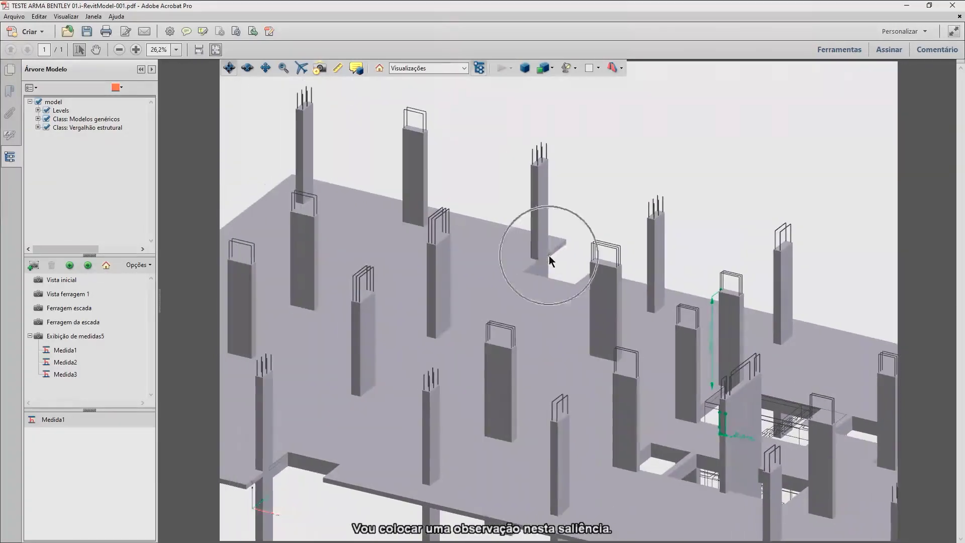
{"action": "scroll", "coordinate": [549, 255], "scroll_direction": "up", "scroll_amount": 2}
{"action": "scroll", "coordinate": [547, 259], "scroll_direction": "up", "scroll_amount": 2}
{"action": "scroll", "coordinate": [517, 222], "scroll_direction": "up", "scroll_amount": 2}
{"action": "scroll", "coordinate": [541, 205], "scroll_direction": "up", "scroll_amount": 2}
{"action": "left_click_drag", "start_coordinate": [521, 184], "coordinate": [549, 342]}
{"action": "scroll", "coordinate": [549, 342], "scroll_direction": "up", "scroll_amount": 2}
{"action": "scroll", "coordinate": [548, 343], "scroll_direction": "up", "scroll_amount": 2}
{"action": "scroll", "coordinate": [547, 344], "scroll_direction": "up", "scroll_amount": 2}
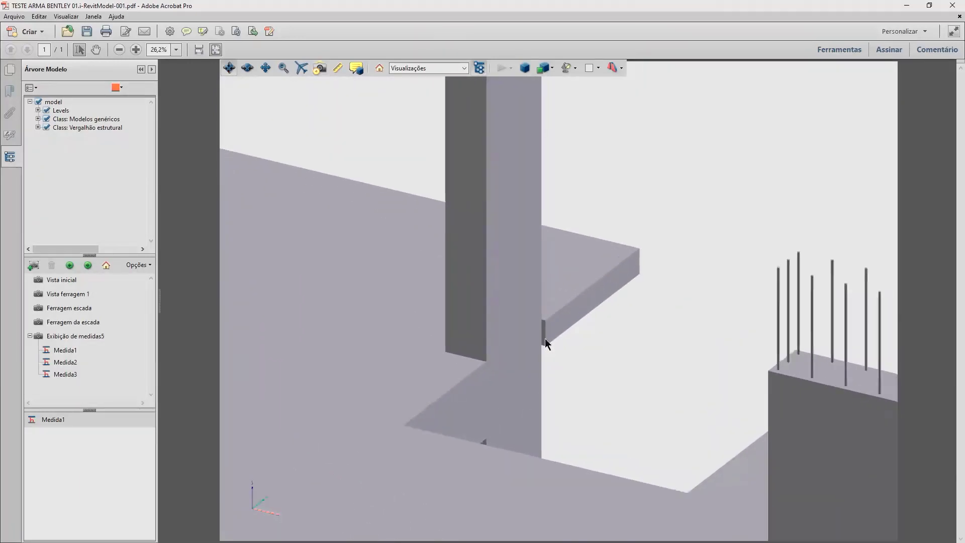
{"action": "scroll", "coordinate": [548, 345], "scroll_direction": "up", "scroll_amount": 2}
{"action": "scroll", "coordinate": [546, 344], "scroll_direction": "up", "scroll_amount": 2}
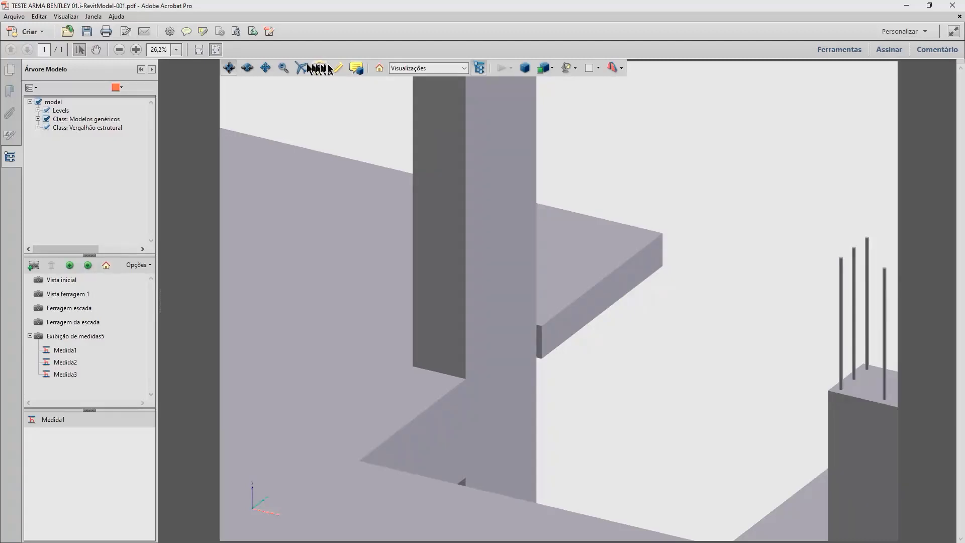
Add a 3D comment on the slab ledge edge reading 'E possivel eliminar esta saliencia?'.
{"action": "left_click", "coordinate": [356, 69]}
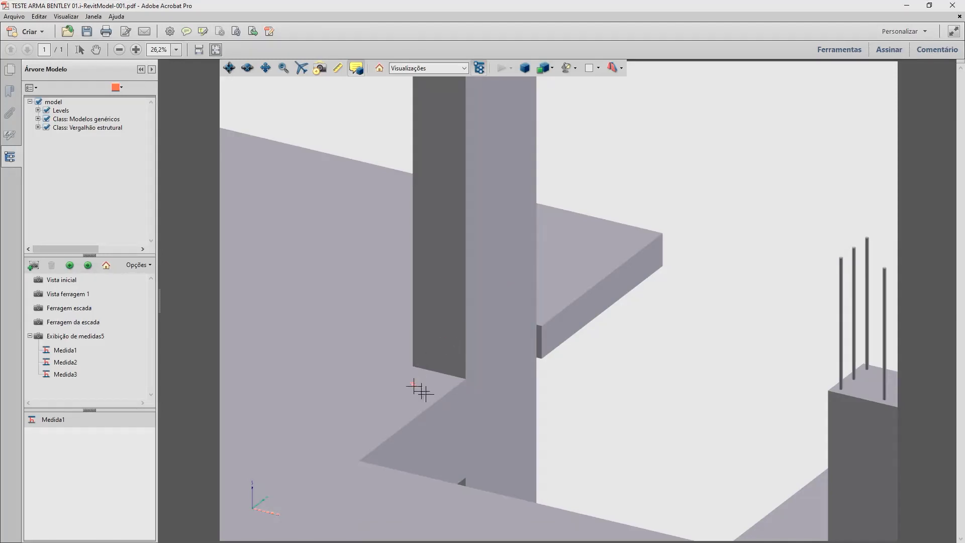
{"action": "left_click", "coordinate": [542, 342]}
{"action": "left_click", "coordinate": [667, 194]}
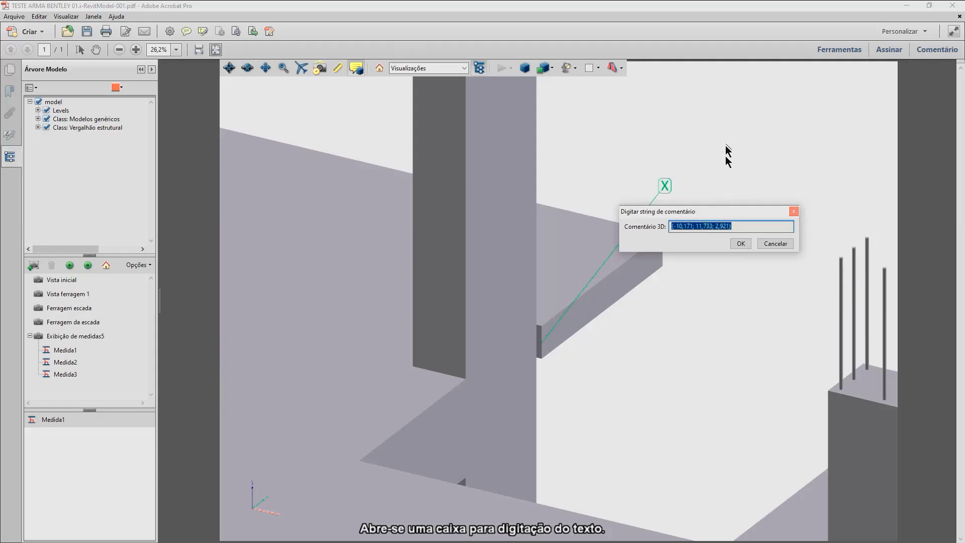
{"action": "type", "text": "E po"}
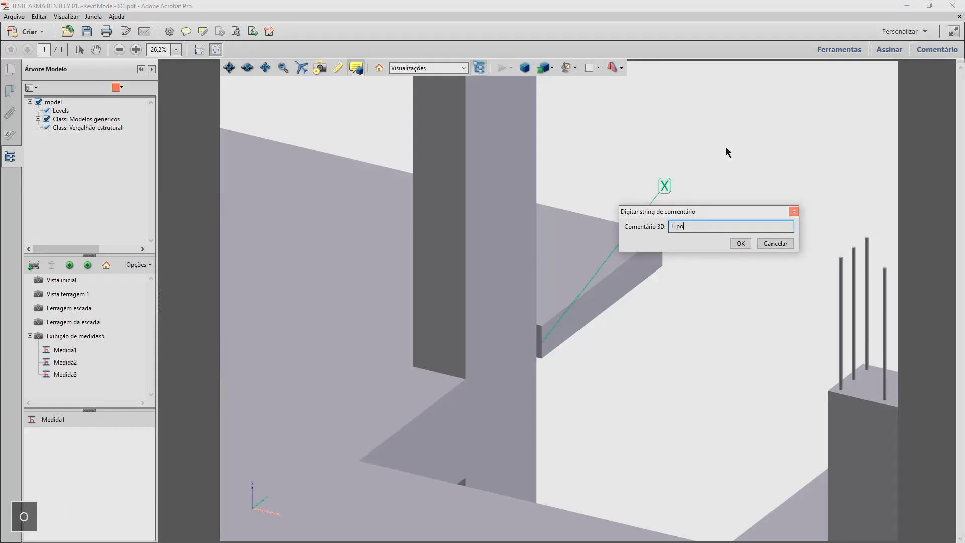
{"action": "type", "text": "ssivel eliminar esta sale"}
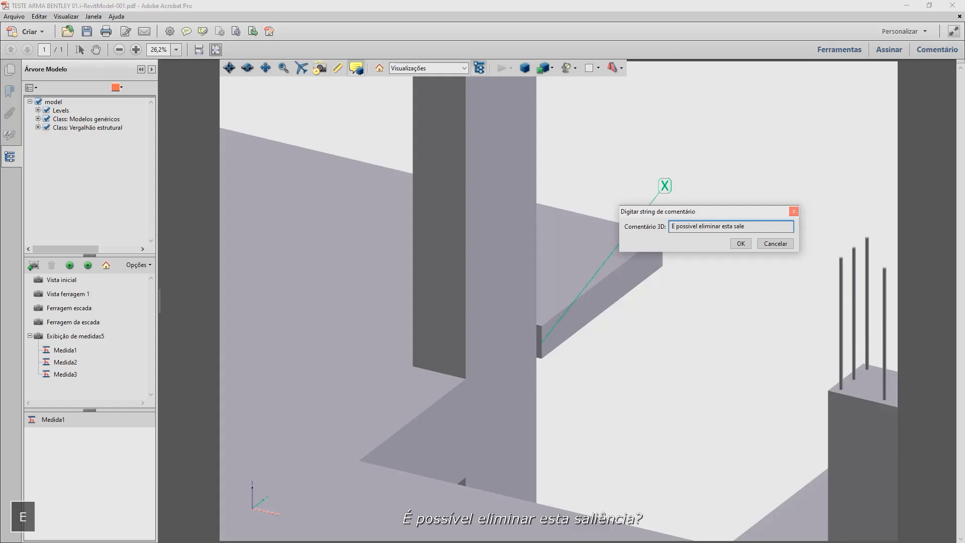
{"action": "key", "text": "BackSpace"}
{"action": "type", "text": "iencia"}
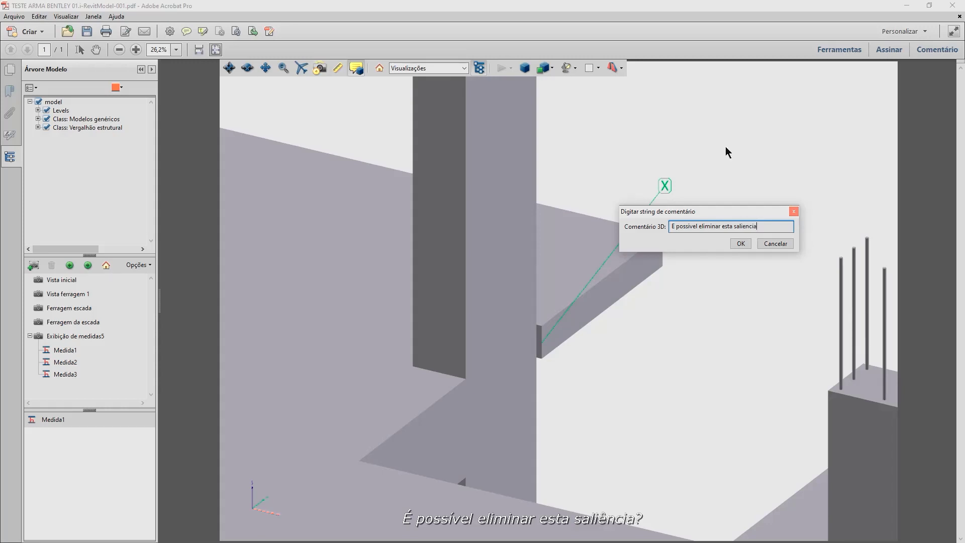
{"action": "type", "text": "?"}
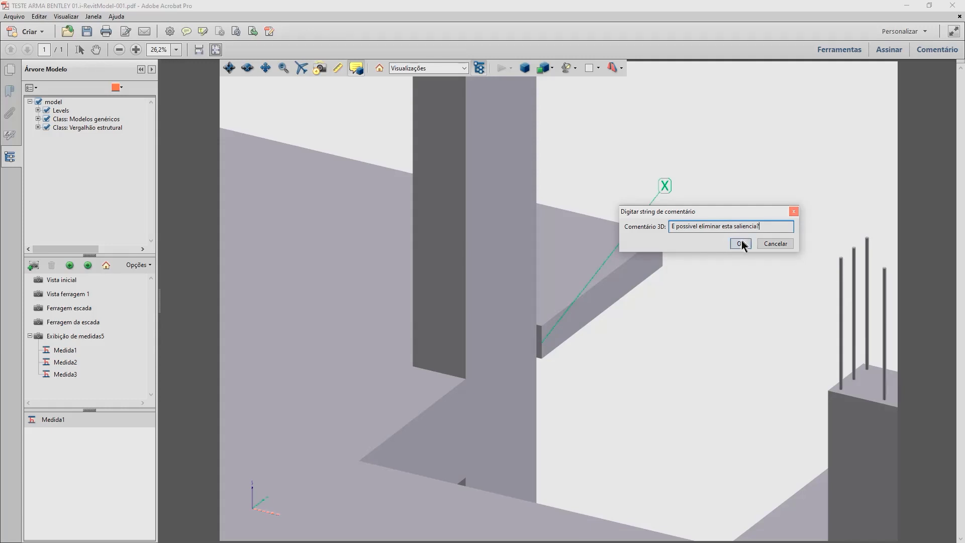
{"action": "left_click", "coordinate": [741, 244]}
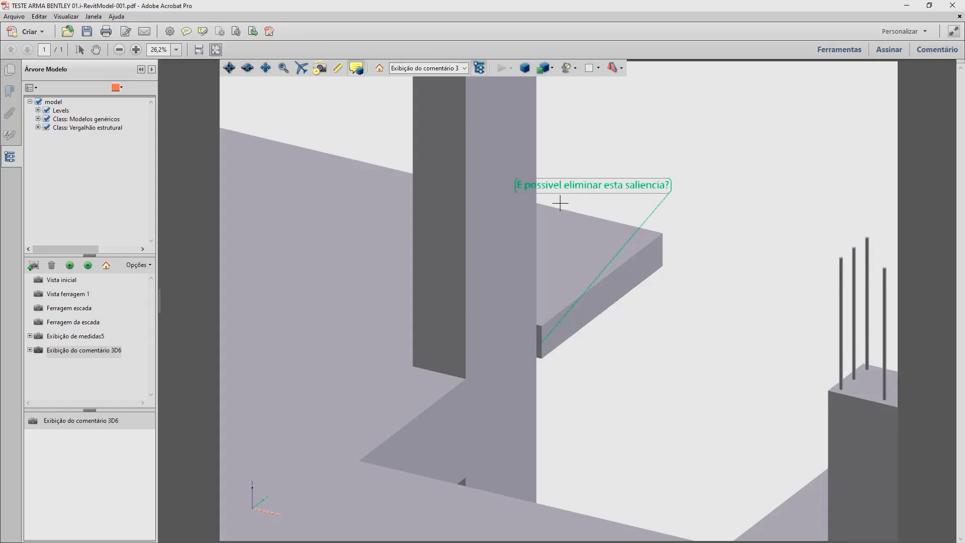
Zoom out the 3D view to show the whole floor.
{"action": "scroll", "coordinate": [556, 205], "scroll_direction": "down", "scroll_amount": 2}
{"action": "scroll", "coordinate": [523, 206], "scroll_direction": "down", "scroll_amount": 2}
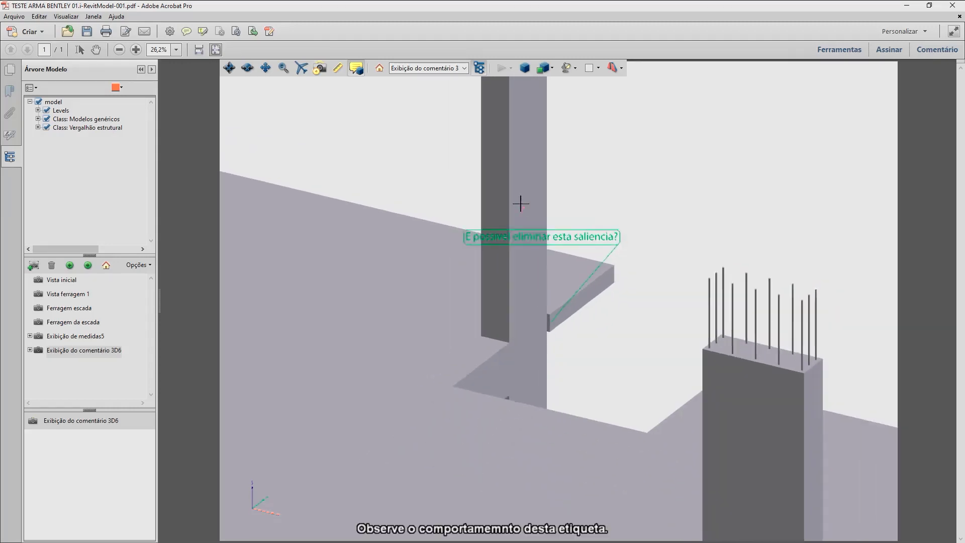
{"action": "scroll", "coordinate": [519, 193], "scroll_direction": "down", "scroll_amount": 2}
{"action": "scroll", "coordinate": [519, 192], "scroll_direction": "down", "scroll_amount": 2}
{"action": "scroll", "coordinate": [519, 191], "scroll_direction": "down", "scroll_amount": 1}
{"action": "scroll", "coordinate": [519, 192], "scroll_direction": "down", "scroll_amount": 2}
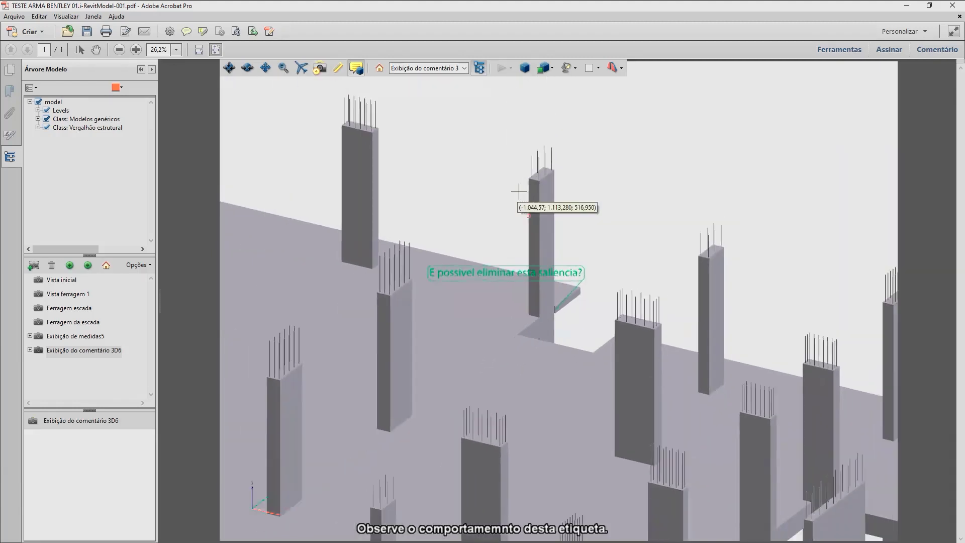
{"action": "scroll", "coordinate": [519, 192], "scroll_direction": "down", "scroll_amount": 2}
{"action": "scroll", "coordinate": [519, 192], "scroll_direction": "down", "scroll_amount": 1}
{"action": "scroll", "coordinate": [518, 211], "scroll_direction": "down", "scroll_amount": 1}
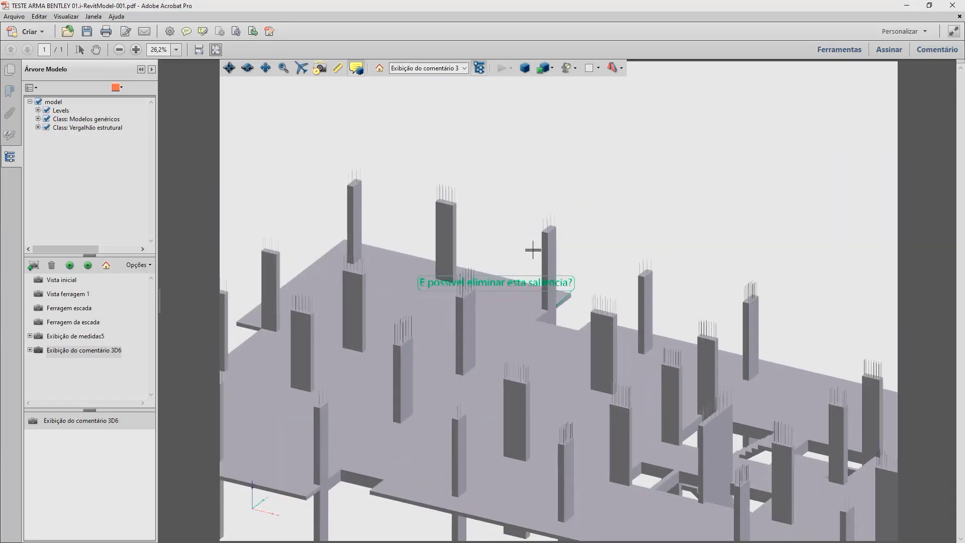
{"action": "right_click", "coordinate": [535, 246]}
{"action": "key", "text": "Escape"}
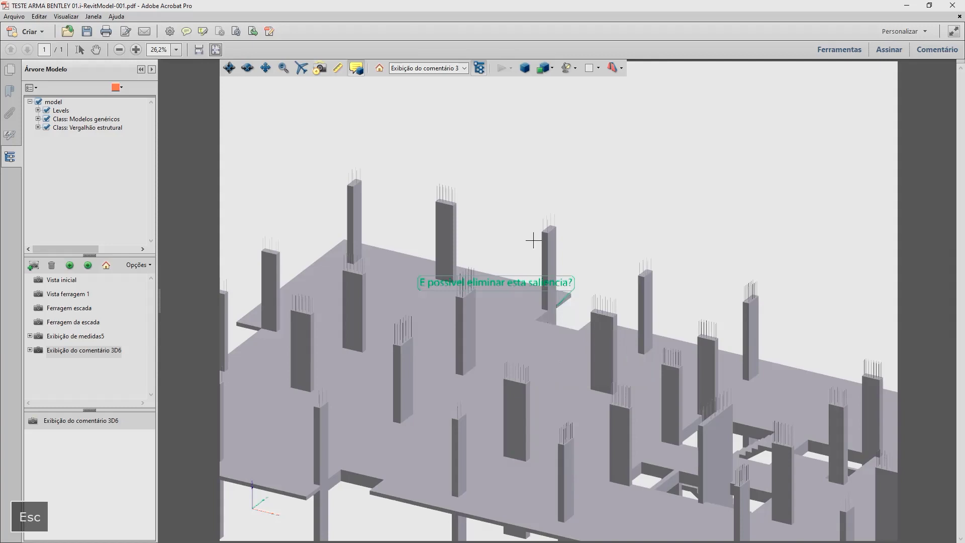
Orbit the model around the comment label and open the comments pane listing the ledge question.
{"action": "mouse_move", "coordinate": [553, 355]}
{"action": "left_mouse_down"}
{"action": "mouse_move", "coordinate": [544, 322]}
{"action": "mouse_move", "coordinate": [696, 323]}
{"action": "mouse_move", "coordinate": [485, 328]}
{"action": "left_mouse_up"}
{"action": "left_click_drag", "start_coordinate": [647, 334], "coordinate": [513, 334]}
{"action": "mouse_move", "coordinate": [636, 370]}
{"action": "left_mouse_down"}
{"action": "mouse_move", "coordinate": [539, 366]}
{"action": "mouse_move", "coordinate": [733, 367]}
{"action": "mouse_move", "coordinate": [556, 362]}
{"action": "mouse_move", "coordinate": [610, 404]}
{"action": "mouse_move", "coordinate": [549, 308]}
{"action": "left_mouse_up"}
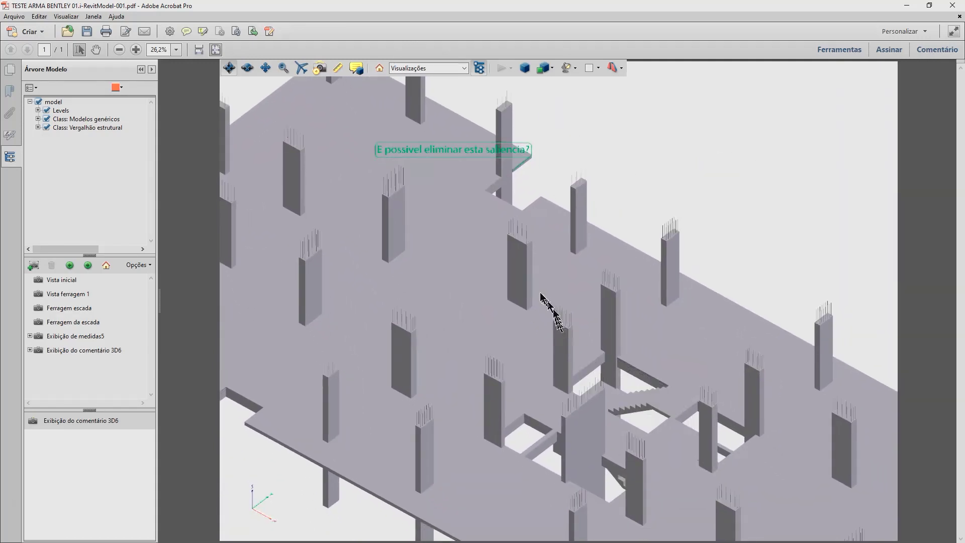
{"action": "left_click_drag", "start_coordinate": [500, 257], "coordinate": [491, 254]}
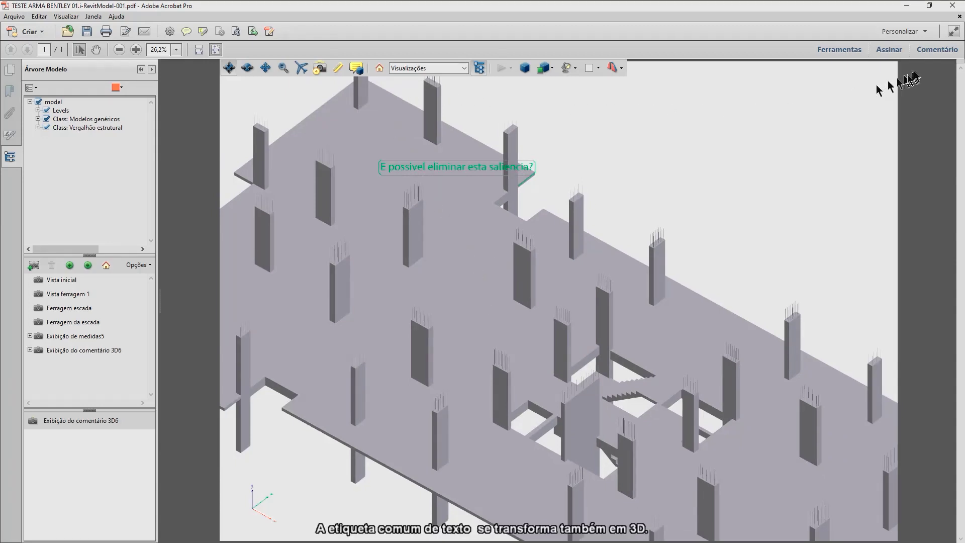
{"action": "left_click", "coordinate": [937, 52]}
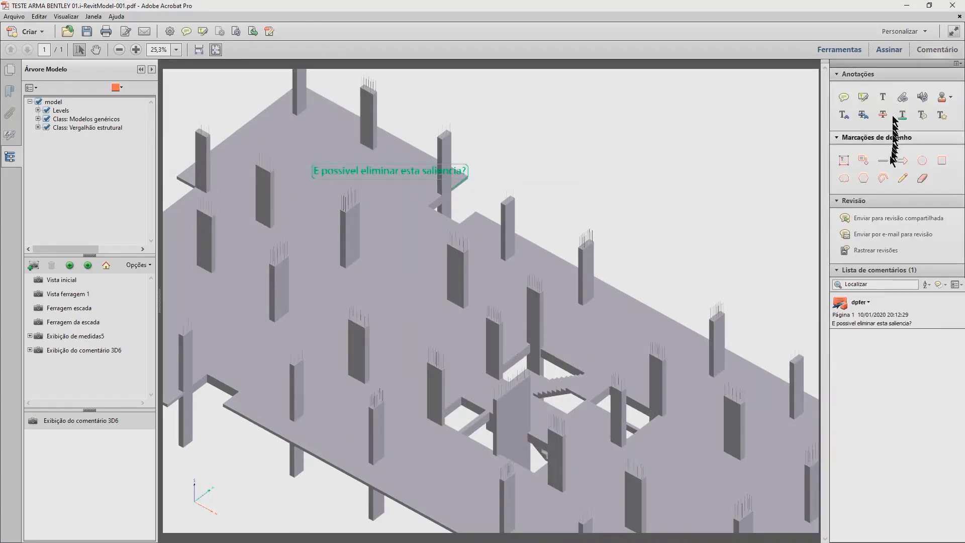
Reply 'Não.' to the comment about removing the projection and set that reply's status to Rejeitado.
{"action": "left_click", "coordinate": [882, 315]}
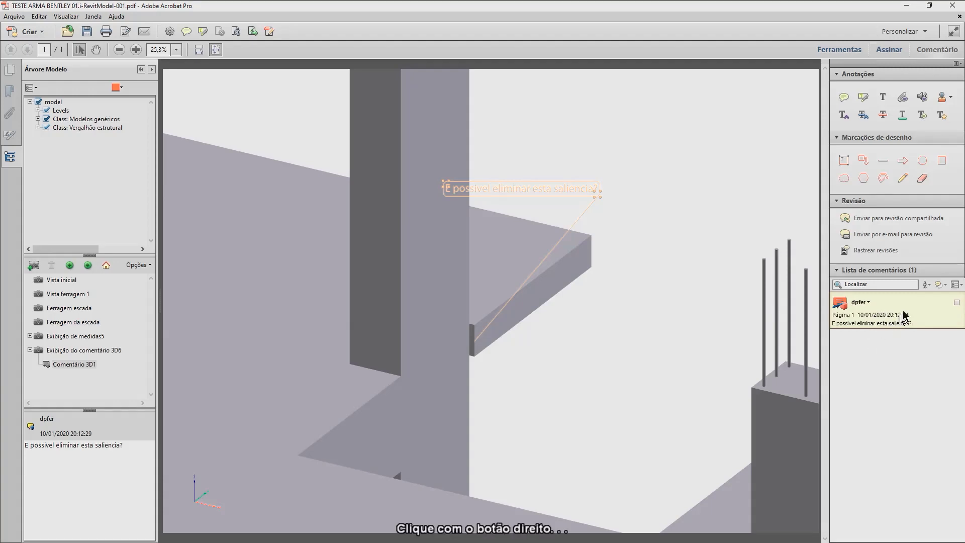
{"action": "right_click", "coordinate": [907, 311]}
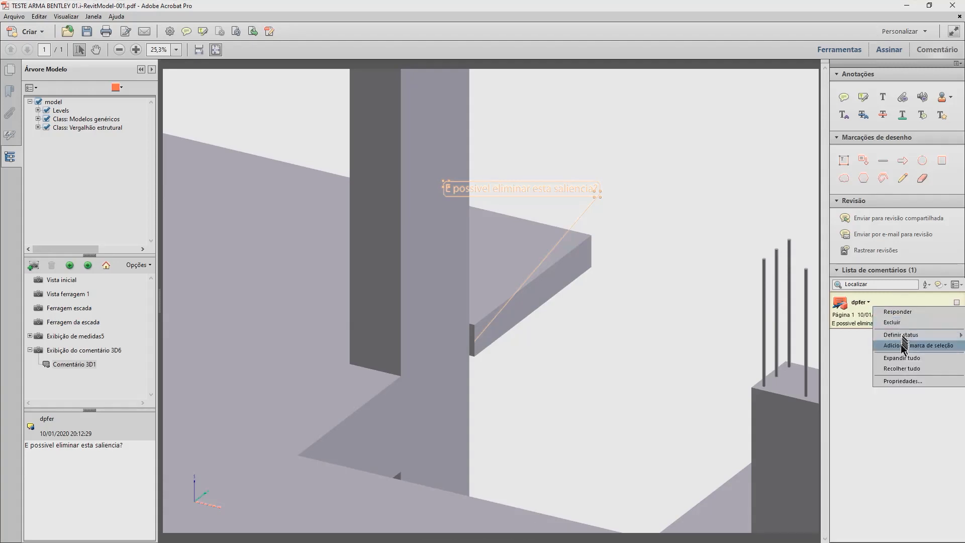
{"action": "left_click", "coordinate": [898, 312]}
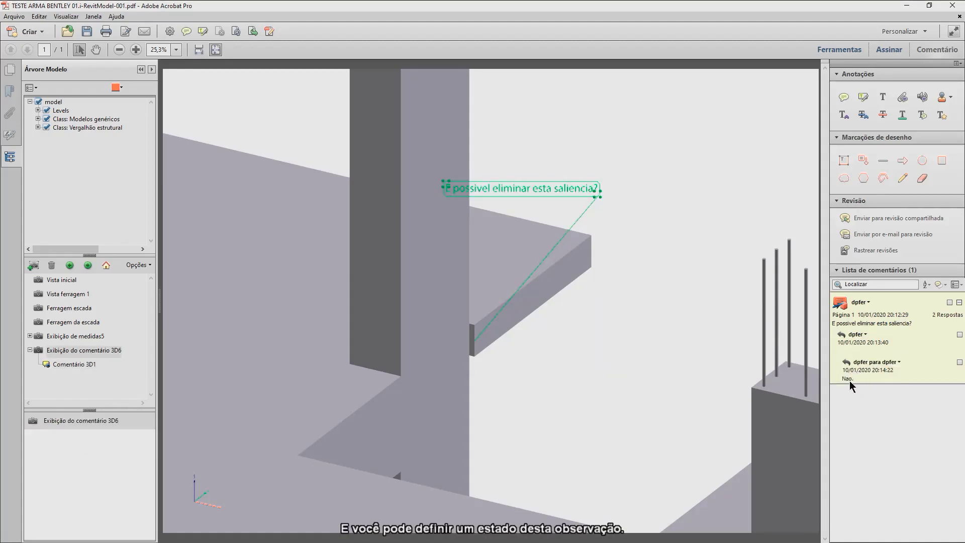
{"action": "right_click", "coordinate": [909, 363]}
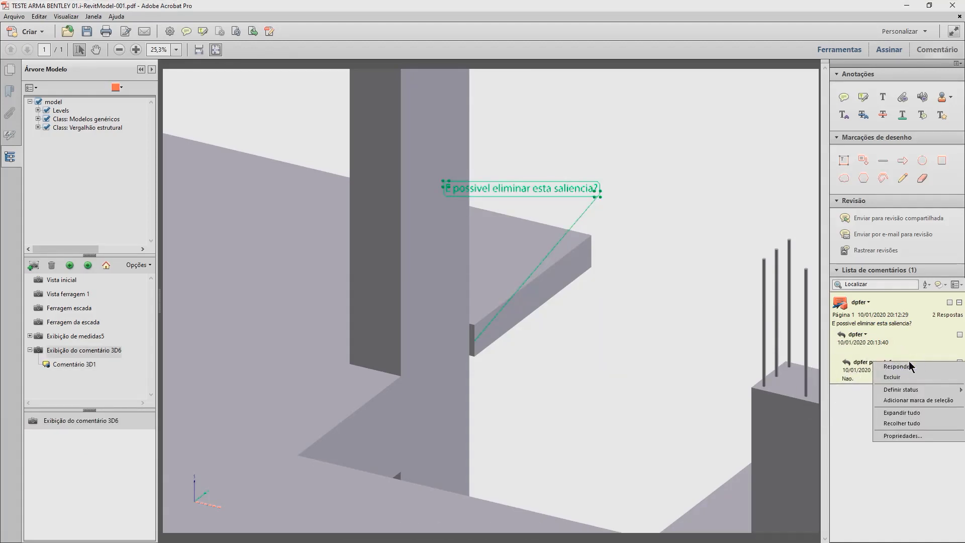
{"action": "mouse_move", "coordinate": [901, 389]}
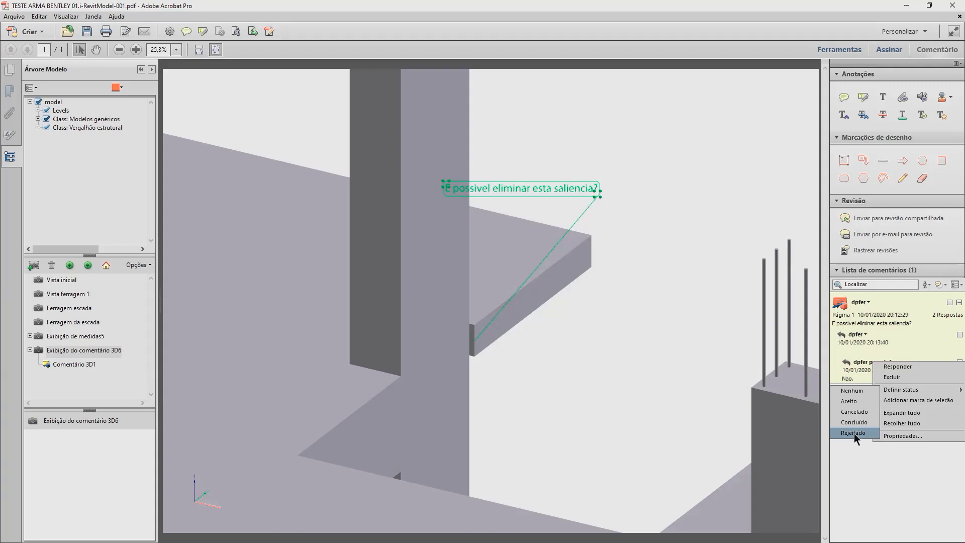
{"action": "left_click", "coordinate": [853, 433]}
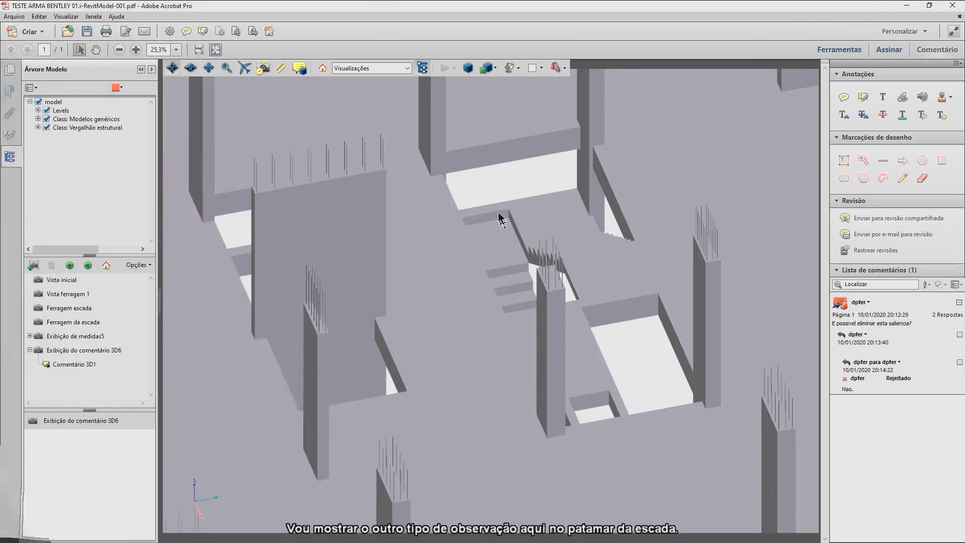
{"action": "scroll", "coordinate": [502, 219], "scroll_direction": "up", "scroll_amount": 2}
{"action": "scroll", "coordinate": [505, 213], "scroll_direction": "up", "scroll_amount": 2}
{"action": "scroll", "coordinate": [504, 212], "scroll_direction": "up", "scroll_amount": 2}
{"action": "scroll", "coordinate": [503, 211], "scroll_direction": "up", "scroll_amount": 2}
Pan the 3D model to centre the stair landing and activate the Sticky Note tool.
{"action": "mouse_move", "coordinate": [522, 189]}
{"action": "left_mouse_down"}
{"action": "mouse_move", "coordinate": [504, 295]}
{"action": "mouse_move", "coordinate": [532, 272]}
{"action": "left_mouse_up"}
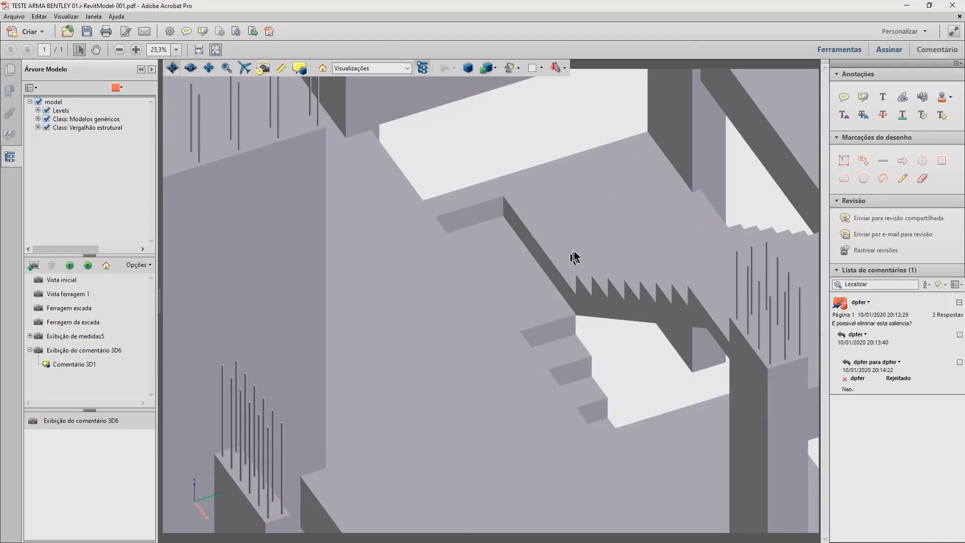
{"action": "left_click", "coordinate": [844, 100]}
{"action": "left_click", "coordinate": [844, 98]}
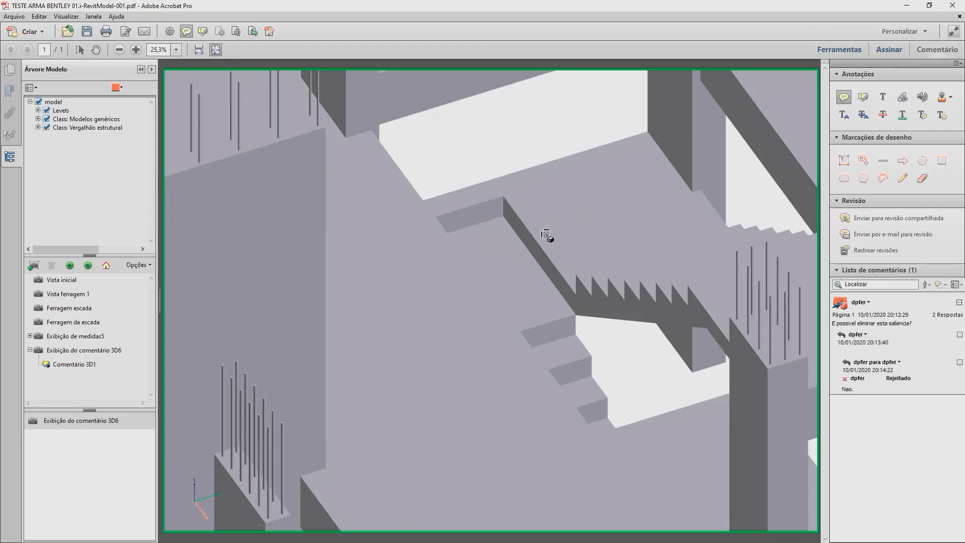
Add a note on the stair landing edge reading 'Favor eliminar este degrau no patamar.' plus a signature line.
{"action": "left_click", "coordinate": [535, 231]}
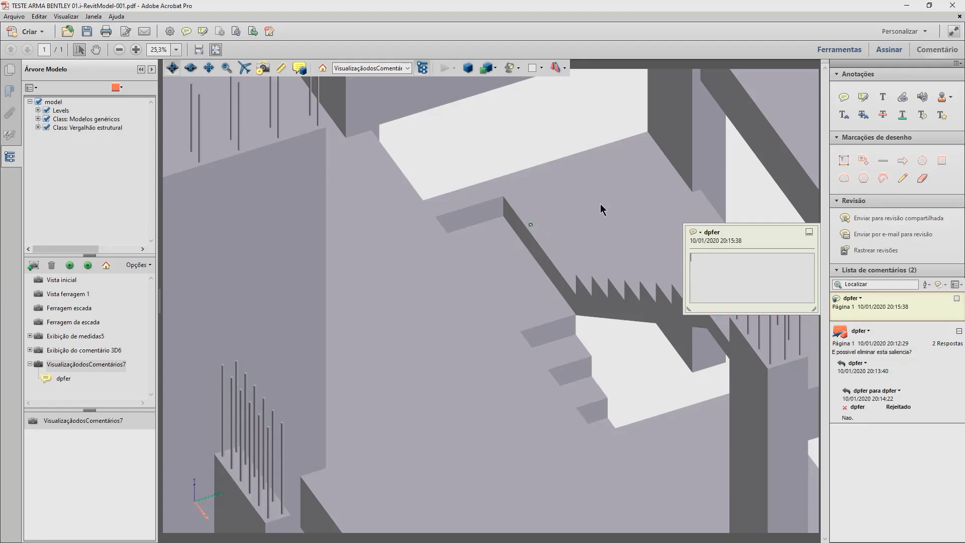
{"action": "type", "text": "F"}
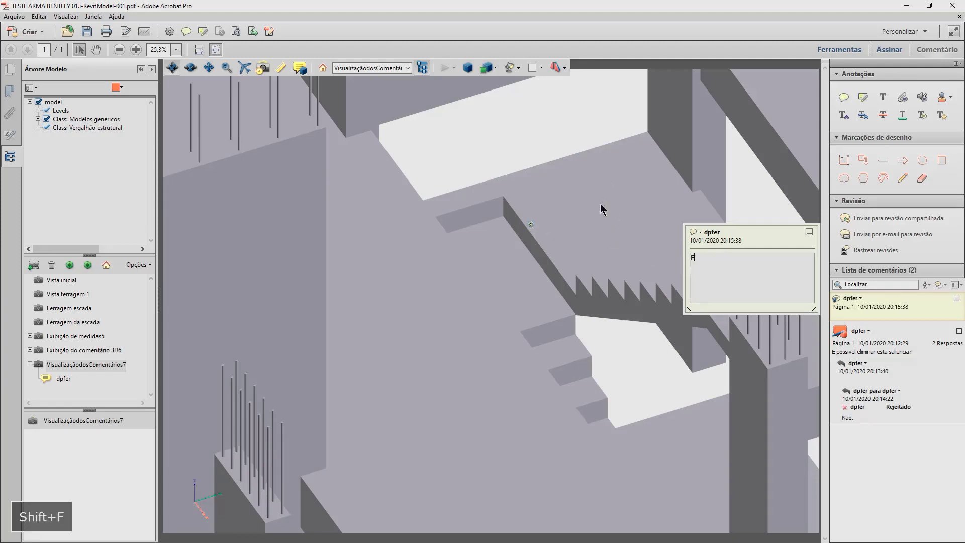
{"action": "type", "text": "avor"}
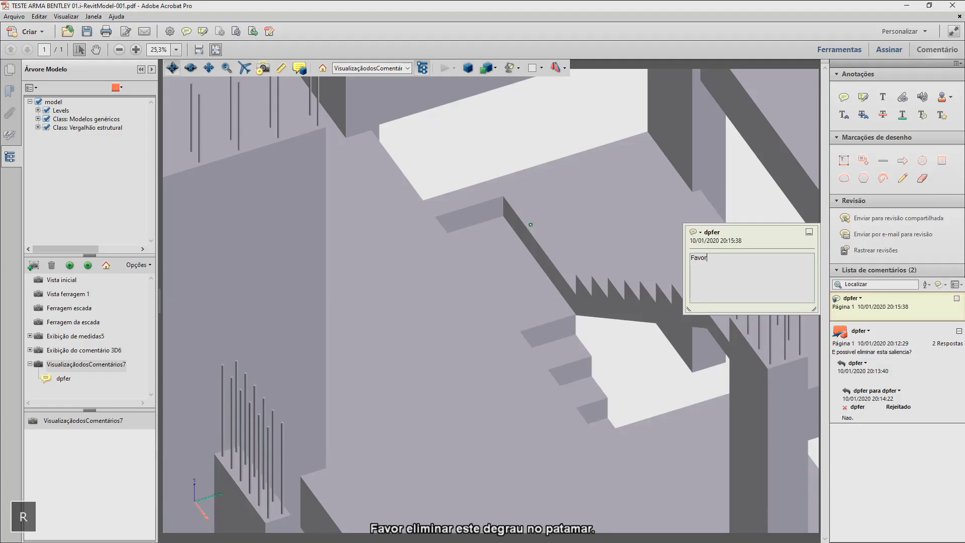
{"action": "type", "text": " eliminar"}
{"action": "type", "text": " este"}
{"action": "type", "text": " degrau no patama"}
{"action": "type", "text": "r."}
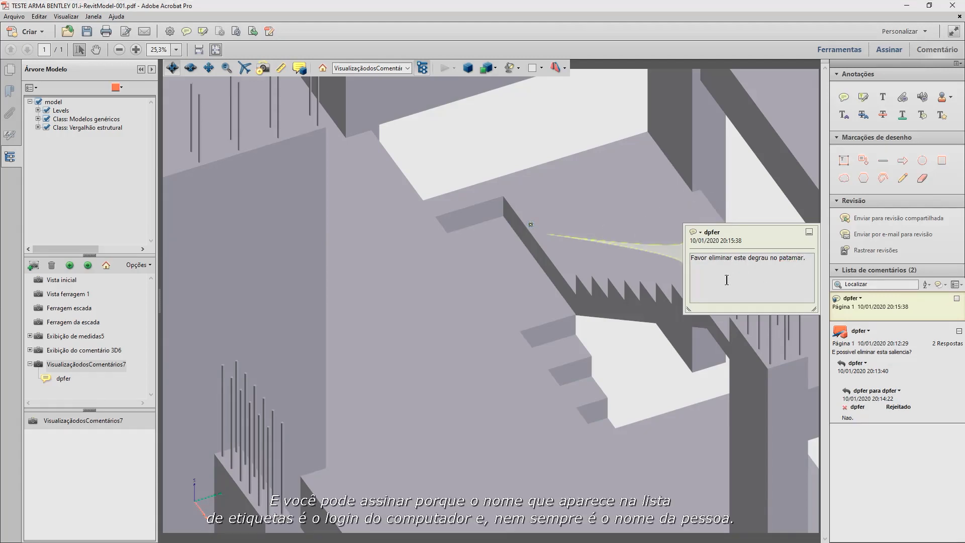
{"action": "key", "text": "Return"}
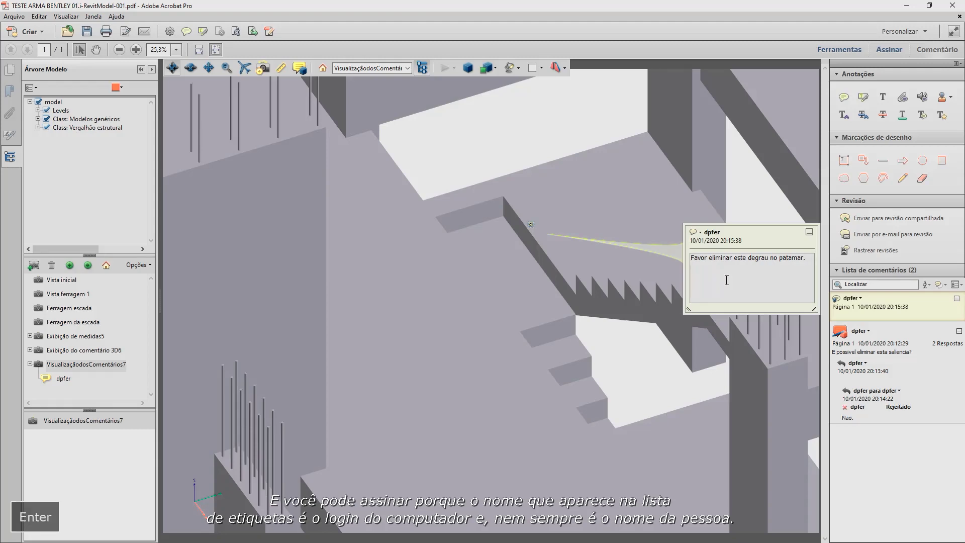
{"action": "type", "text": "As Davi Ferraz"}
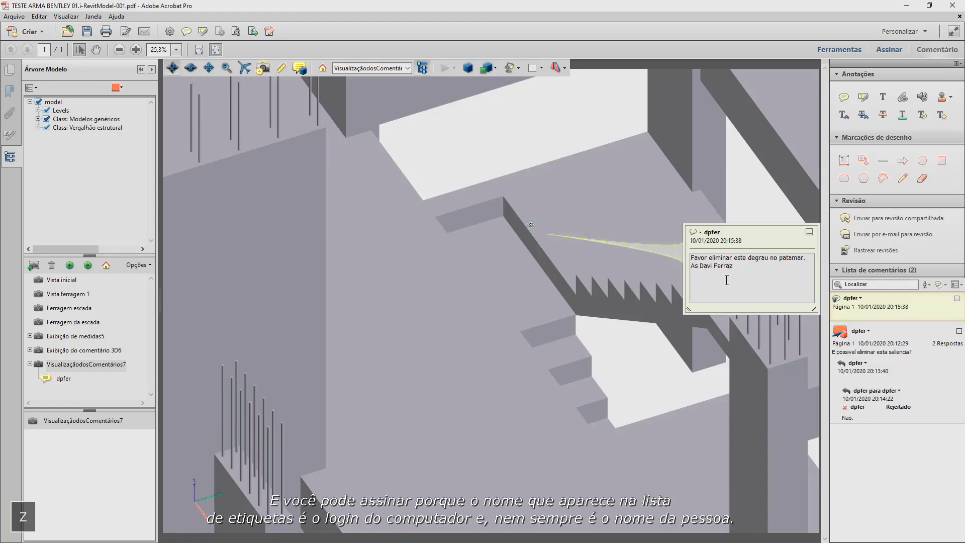
{"action": "left_click", "coordinate": [697, 266]}
{"action": "type", "text": "ss"}
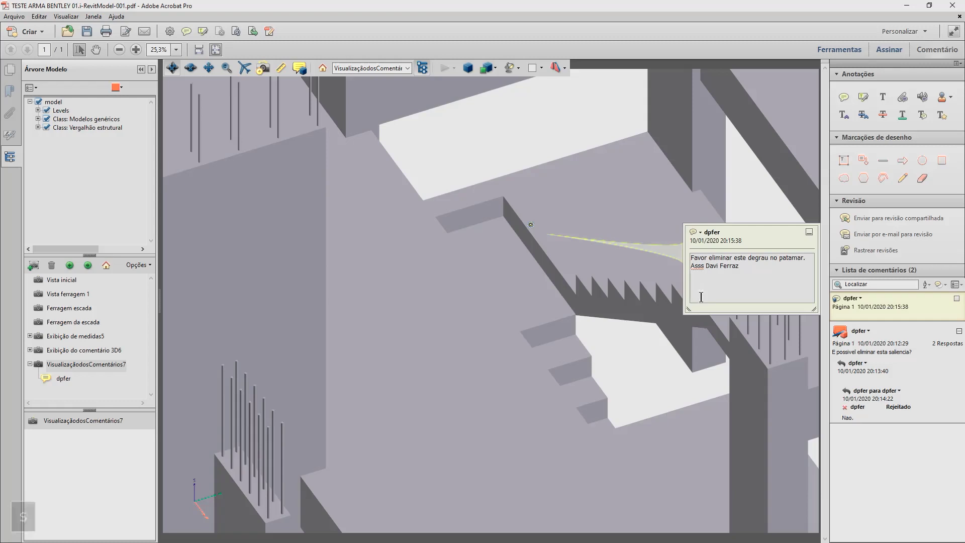
{"action": "left_click", "coordinate": [636, 351]}
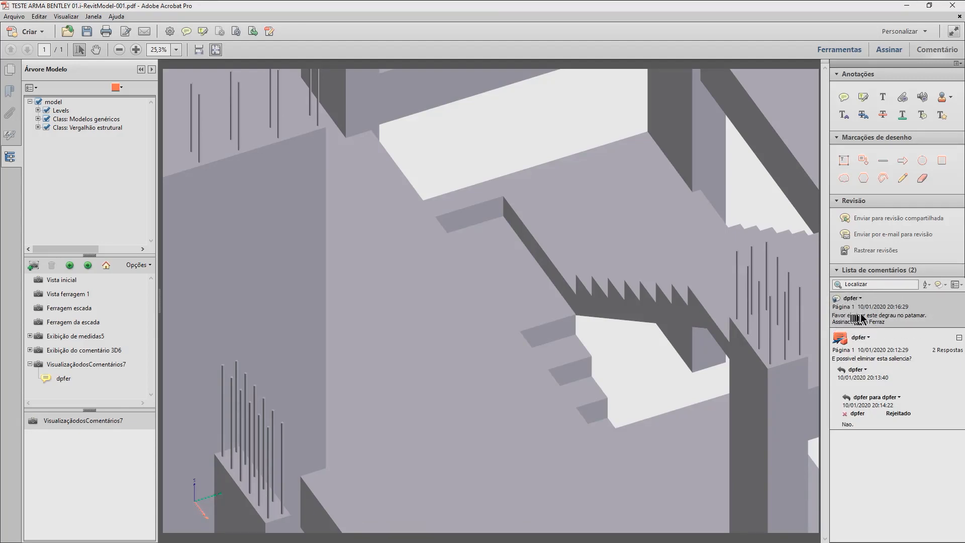
Set the stair-landing note's status to Aceito in Lista de comentários.
{"action": "left_click", "coordinate": [877, 309]}
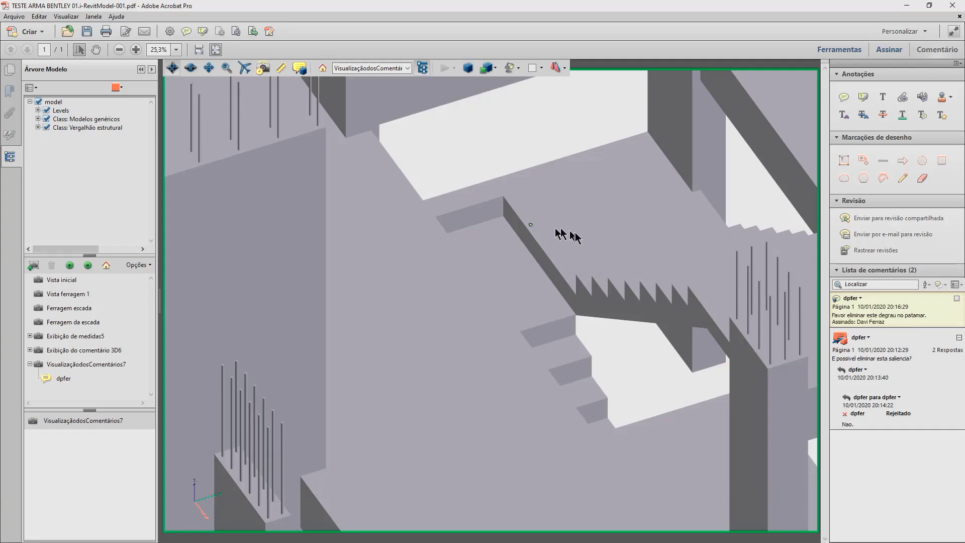
{"action": "right_click", "coordinate": [923, 313]}
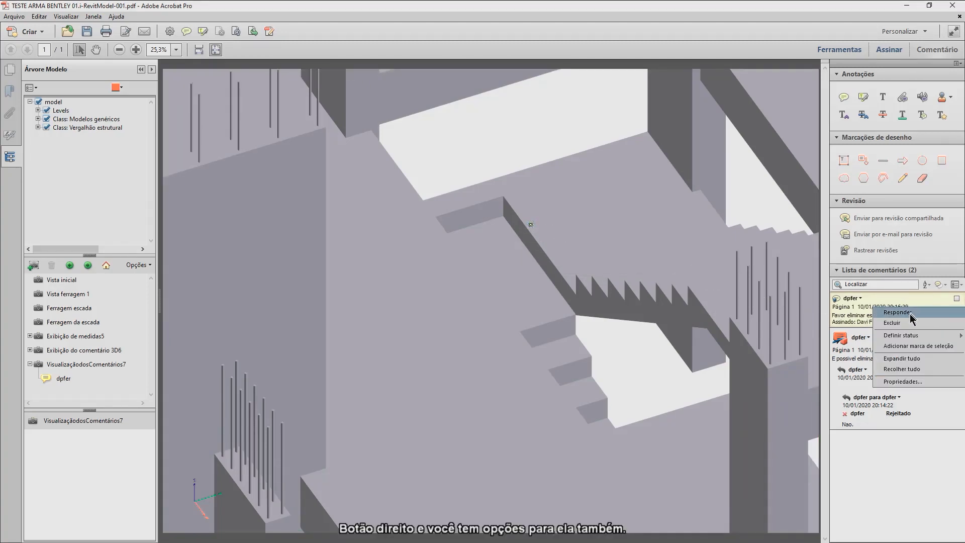
{"action": "mouse_move", "coordinate": [902, 334]}
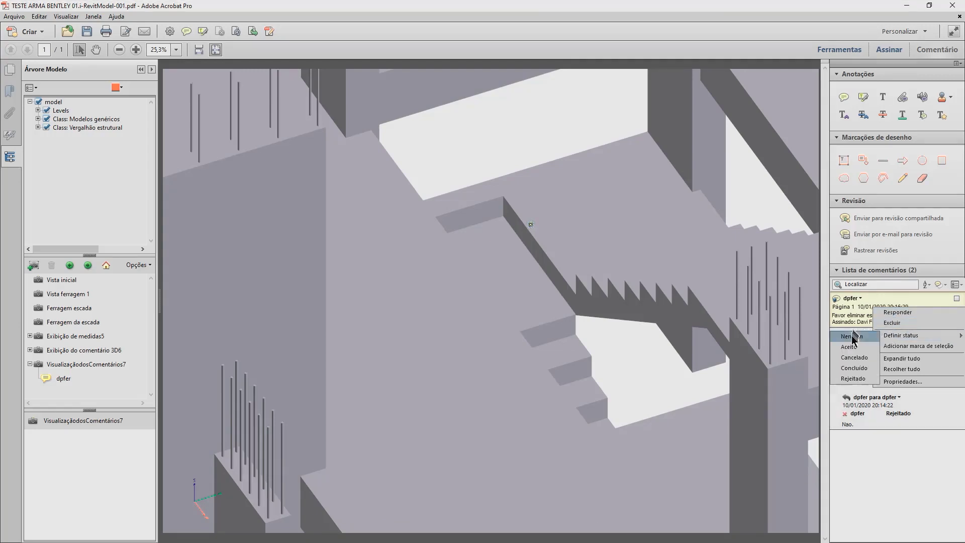
{"action": "left_click", "coordinate": [849, 354]}
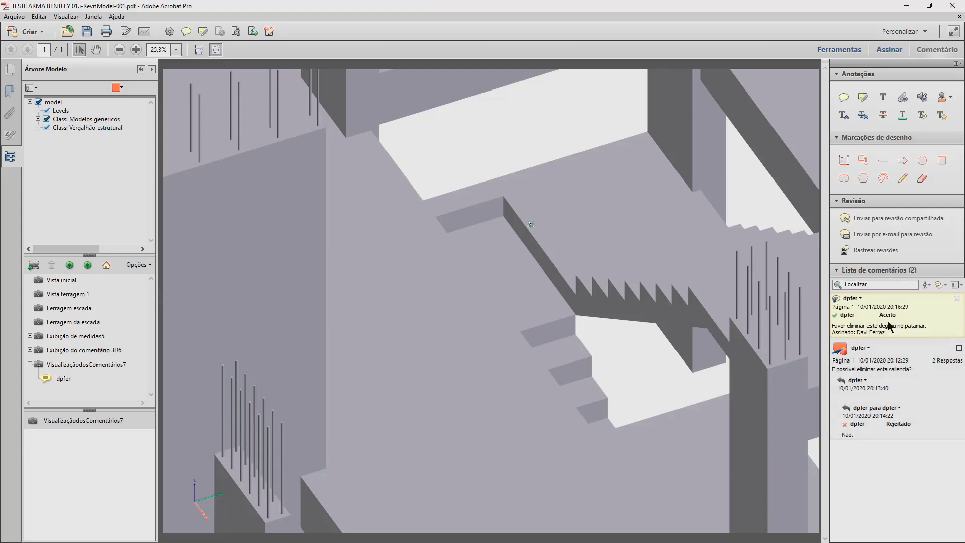
{"action": "mouse_move", "coordinate": [490, 302]}
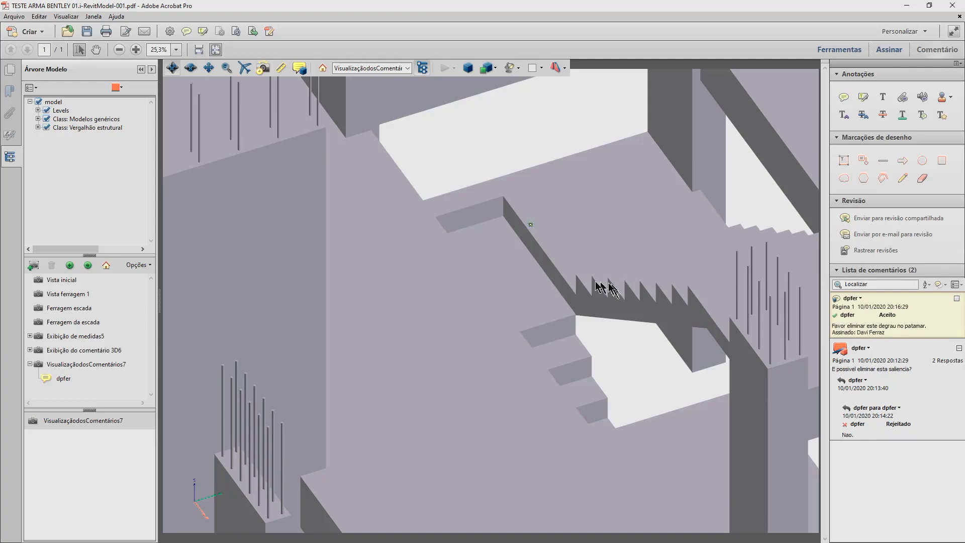
{"action": "mouse_move", "coordinate": [855, 381]}
{"action": "left_click", "coordinate": [861, 368]}
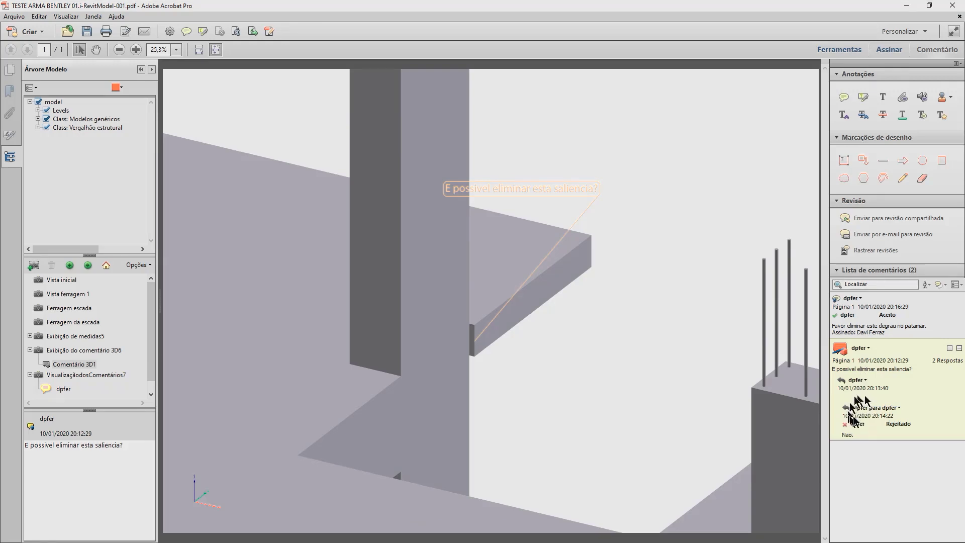
Visit the landing comment's view, then zoom out and return the model to Vista inicial.
{"action": "left_click", "coordinate": [852, 304]}
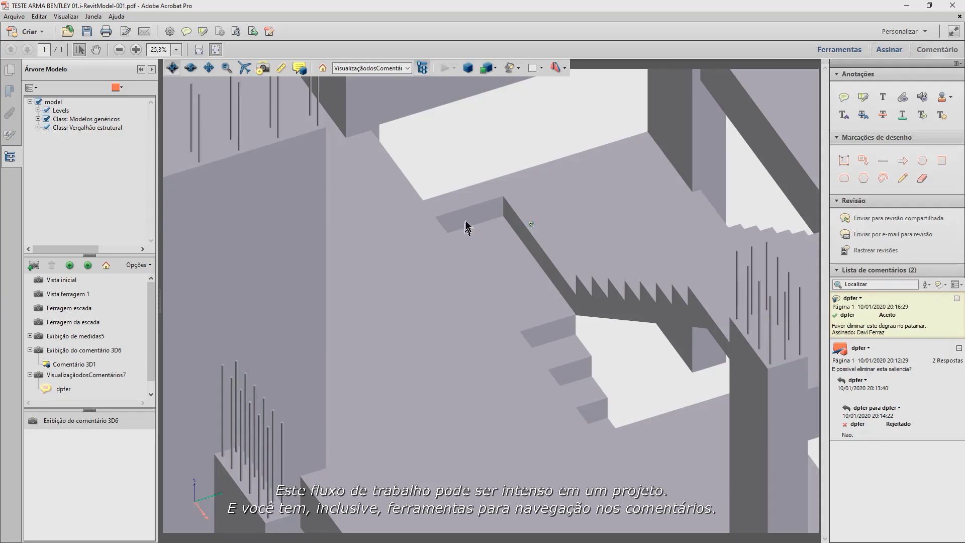
{"action": "key", "text": "Escape"}
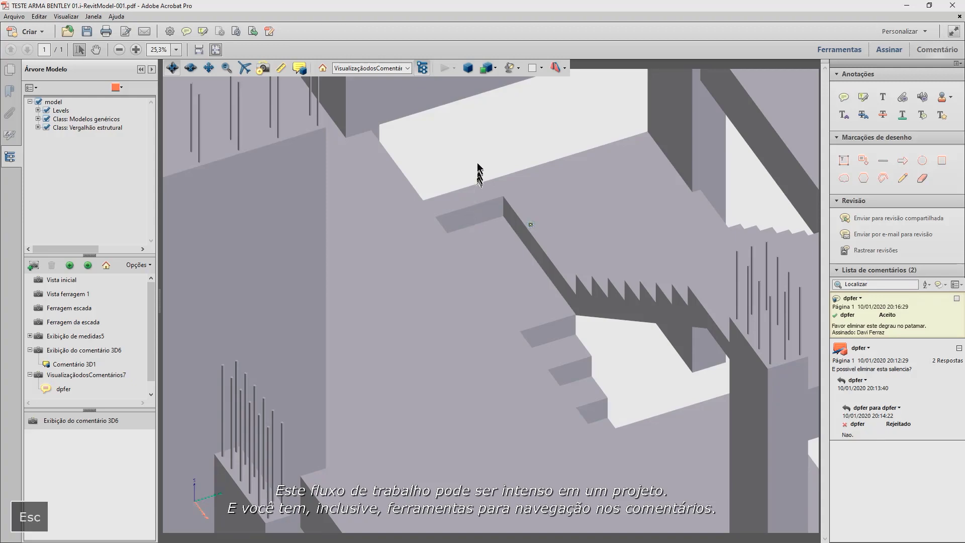
{"action": "scroll", "coordinate": [475, 159], "scroll_direction": "down", "scroll_amount": 3}
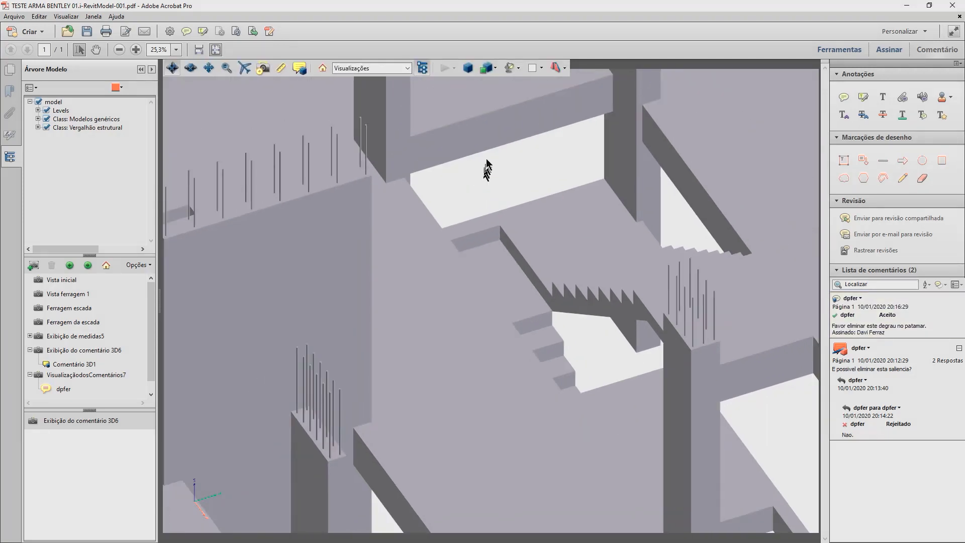
{"action": "scroll", "coordinate": [487, 158], "scroll_direction": "down", "scroll_amount": 3}
{"action": "scroll", "coordinate": [474, 159], "scroll_direction": "down", "scroll_amount": 3}
{"action": "scroll", "coordinate": [459, 155], "scroll_direction": "down", "scroll_amount": 2}
{"action": "scroll", "coordinate": [449, 134], "scroll_direction": "down", "scroll_amount": 2}
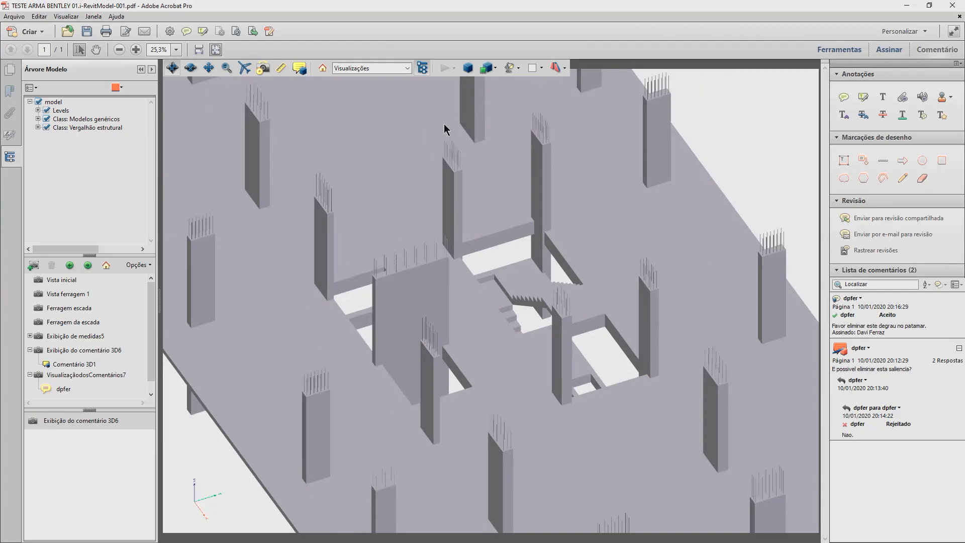
{"action": "scroll", "coordinate": [449, 130], "scroll_direction": "down", "scroll_amount": 2}
{"action": "scroll", "coordinate": [436, 140], "scroll_direction": "down", "scroll_amount": 2}
{"action": "scroll", "coordinate": [435, 140], "scroll_direction": "down", "scroll_amount": 1}
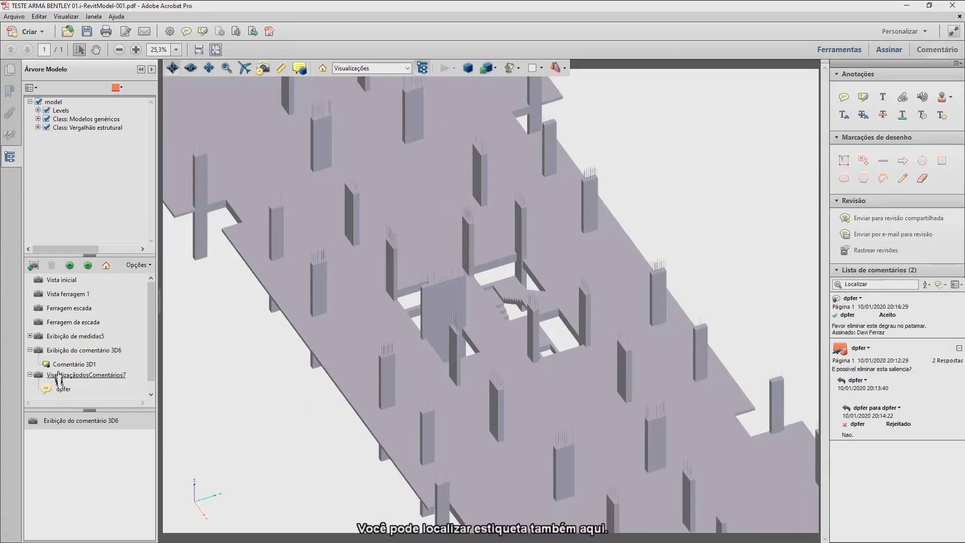
{"action": "left_click", "coordinate": [61, 280]}
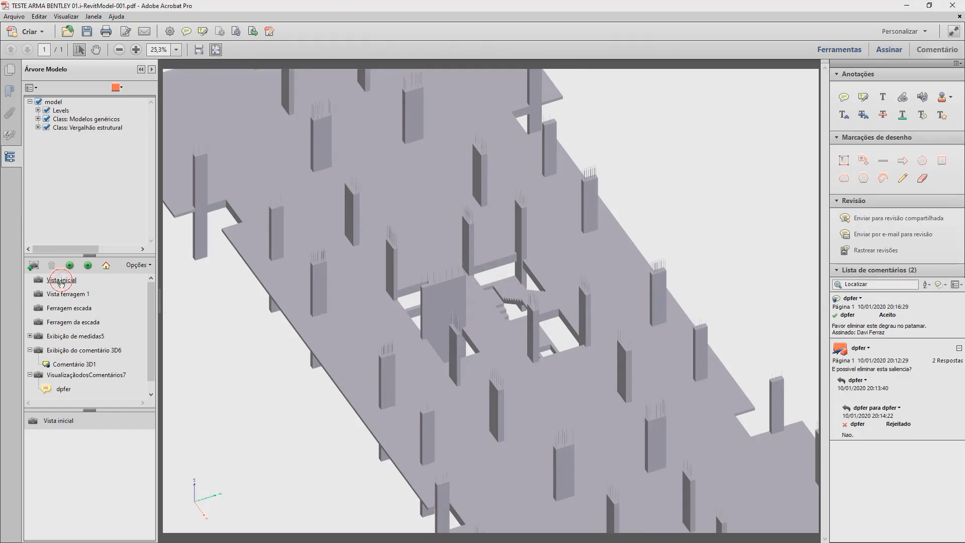
Cut the model with a cross section and open its Propriedades da seção cruzada dialog.
{"action": "scroll", "coordinate": [420, 279], "scroll_direction": "down", "scroll_amount": 5}
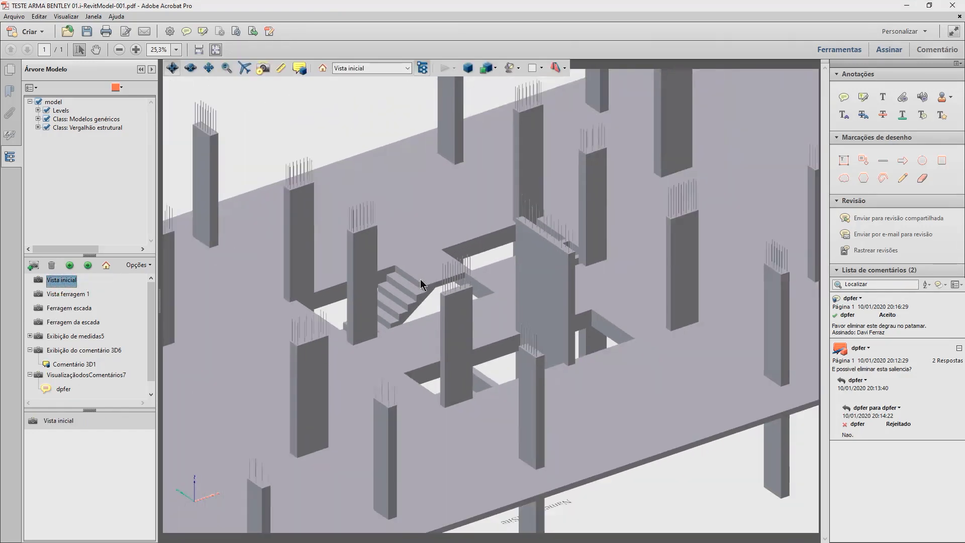
{"action": "scroll", "coordinate": [407, 259], "scroll_direction": "down", "scroll_amount": 3}
{"action": "scroll", "coordinate": [385, 259], "scroll_direction": "down", "scroll_amount": 3}
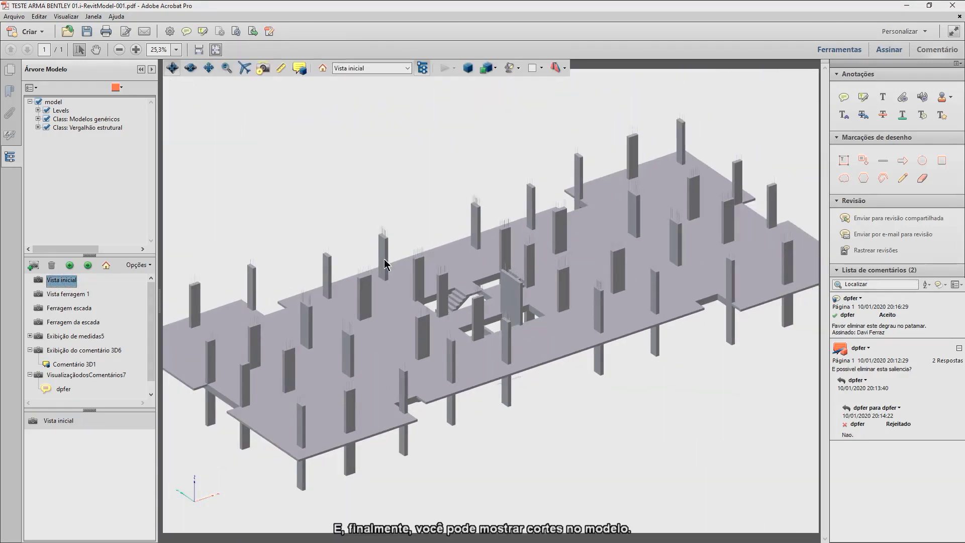
{"action": "scroll", "coordinate": [384, 258], "scroll_direction": "down", "scroll_amount": 2}
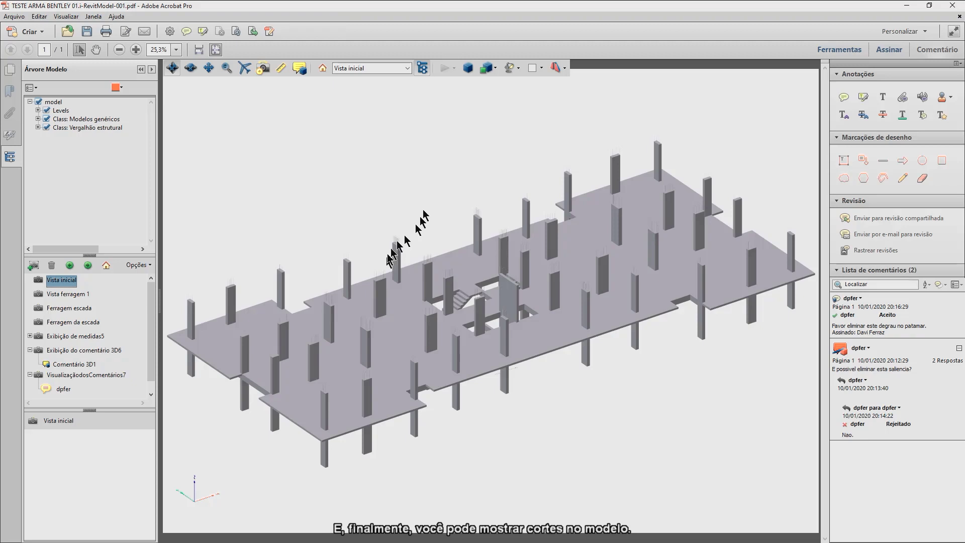
{"action": "left_click", "coordinate": [555, 68]}
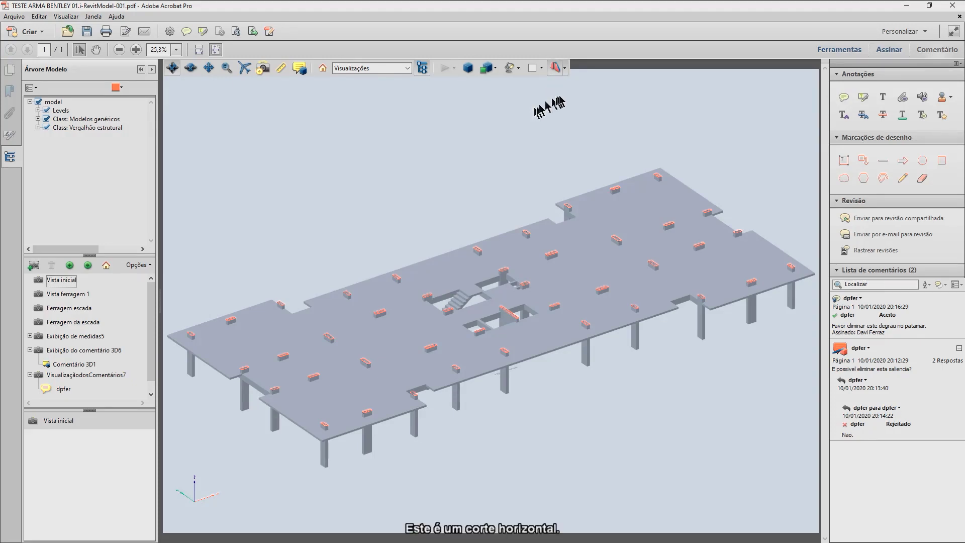
{"action": "left_click", "coordinate": [566, 69]}
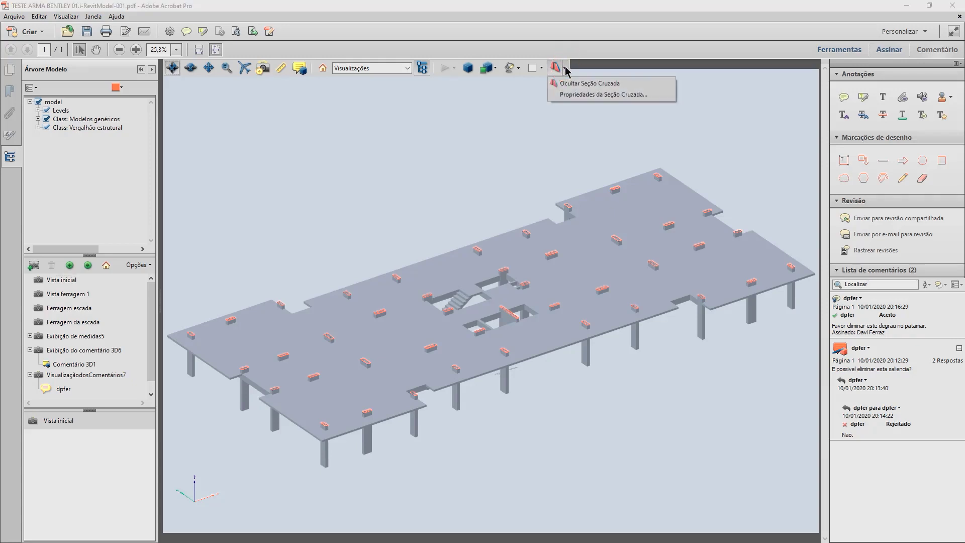
{"action": "left_click", "coordinate": [580, 95]}
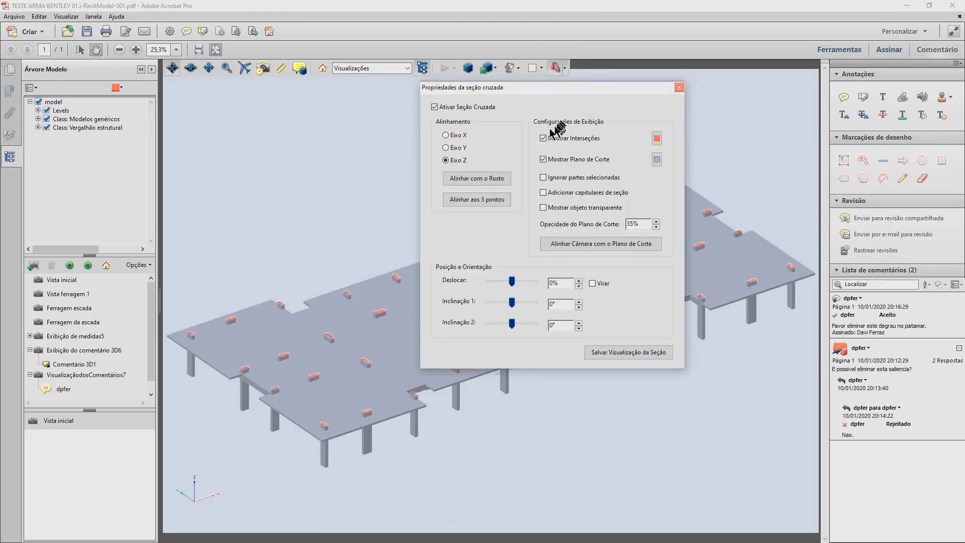
Switch the cross-section to Eixo Y and flip it with Virar.
{"action": "left_click", "coordinate": [446, 148]}
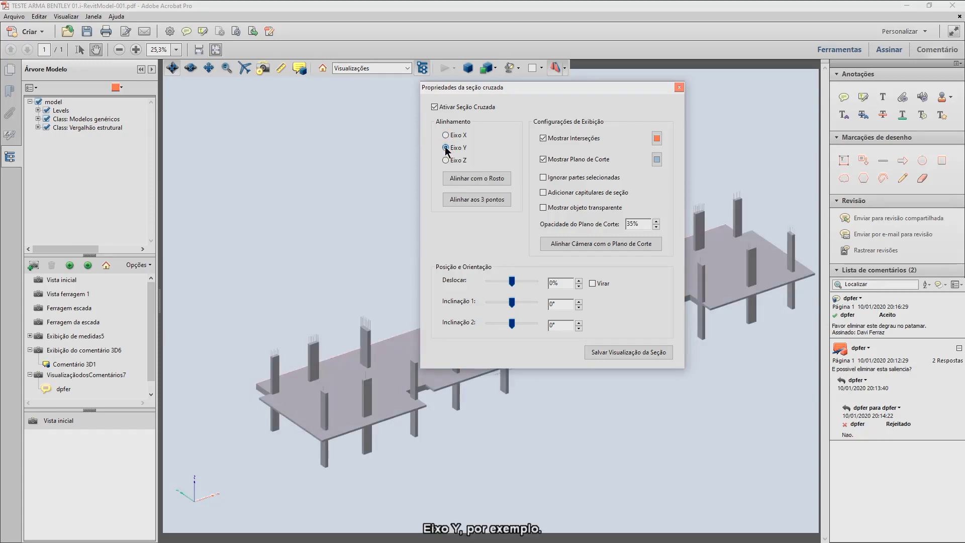
{"action": "left_click_drag", "start_coordinate": [563, 88], "coordinate": [248, 20]}
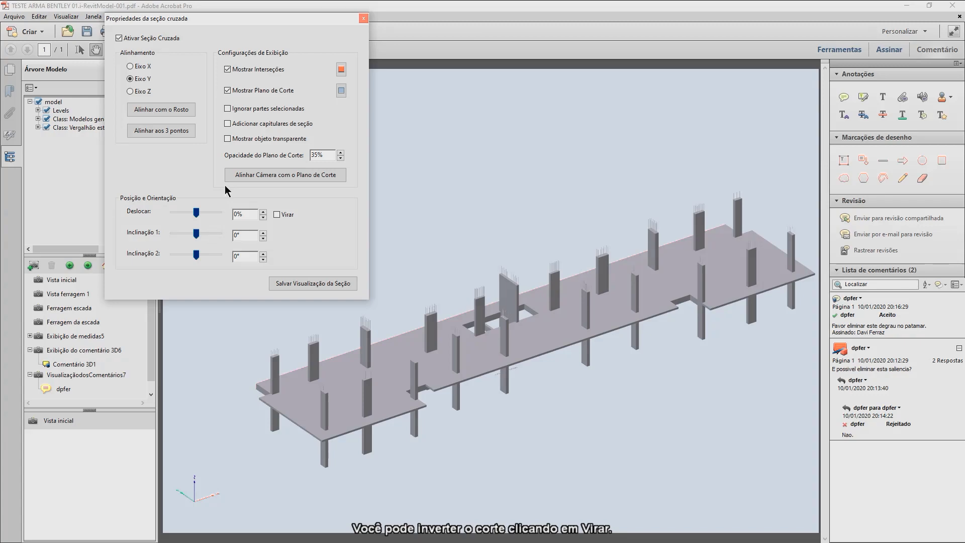
{"action": "left_click", "coordinate": [277, 214]}
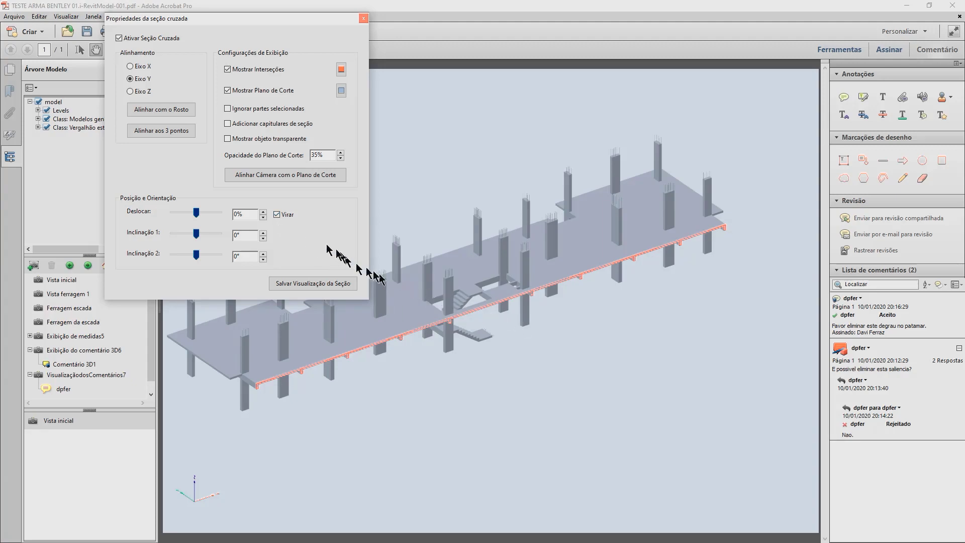
Adjust the Deslocar offset up to 9%, then down to -9%.
{"action": "left_click", "coordinate": [263, 212]}
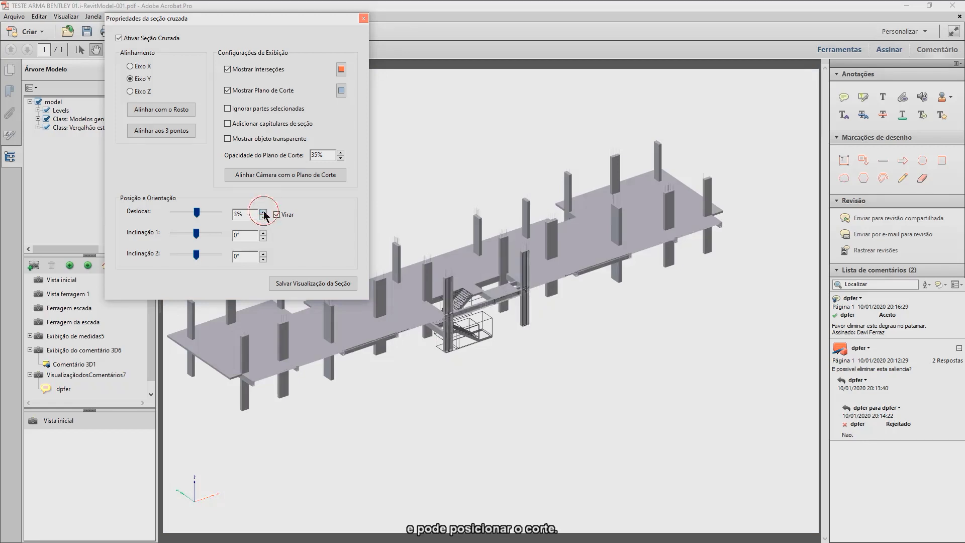
{"action": "left_click", "coordinate": [264, 212]}
{"action": "left_click", "coordinate": [263, 211]}
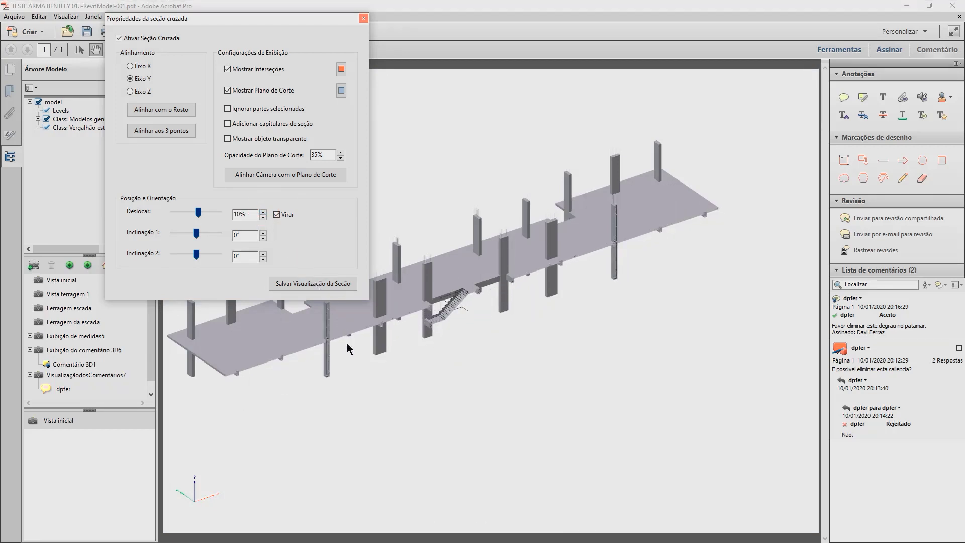
{"action": "left_click", "coordinate": [263, 217]}
{"action": "left_click", "coordinate": [263, 218]}
{"action": "left_click", "coordinate": [263, 217]}
{"action": "left_click", "coordinate": [263, 217]}
{"action": "left_click", "coordinate": [263, 218]}
{"action": "left_click", "coordinate": [263, 217]}
{"action": "left_click", "coordinate": [263, 218]}
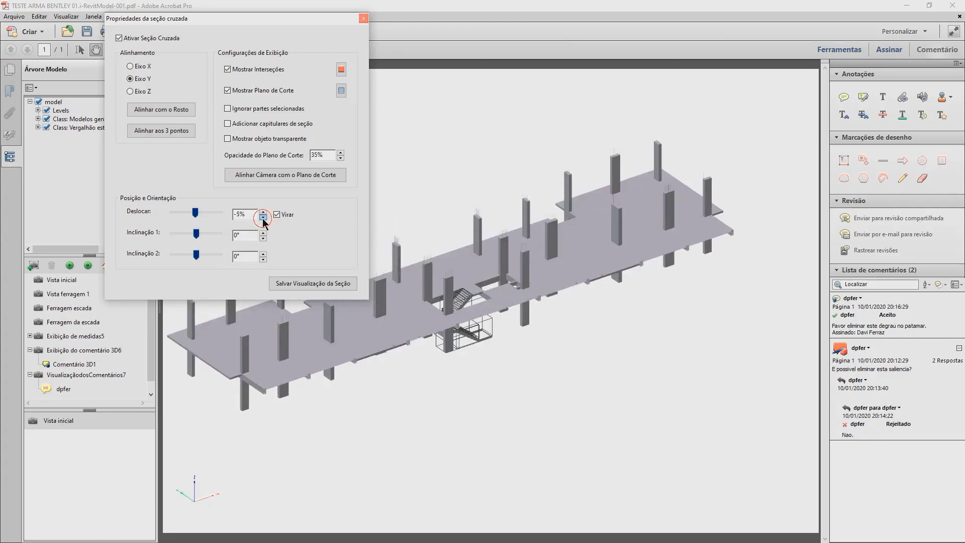
{"action": "left_click", "coordinate": [263, 218]}
{"action": "left_click", "coordinate": [263, 218]}
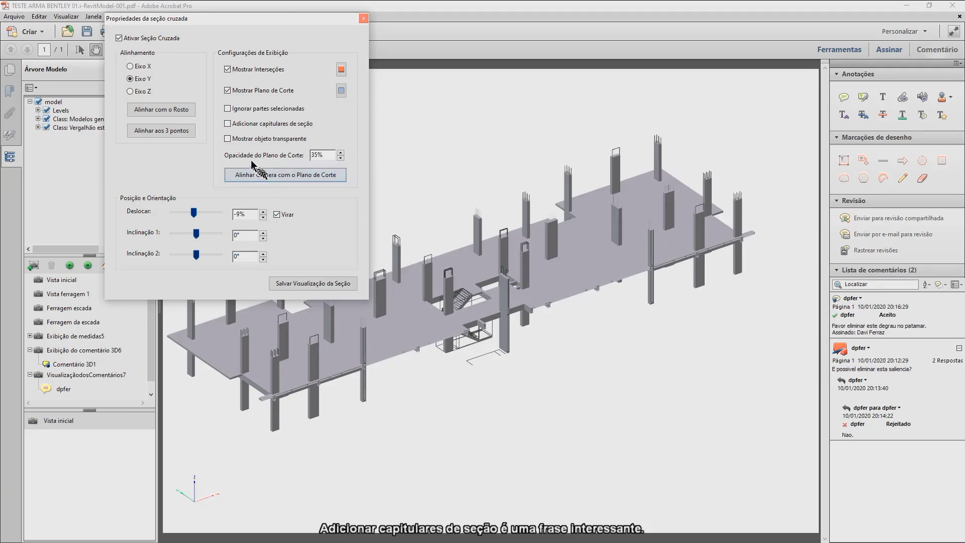
Add section caps, lower the offset to -19%, and save the cut as VisualizaçãodasSeções8.
{"action": "left_click", "coordinate": [228, 124]}
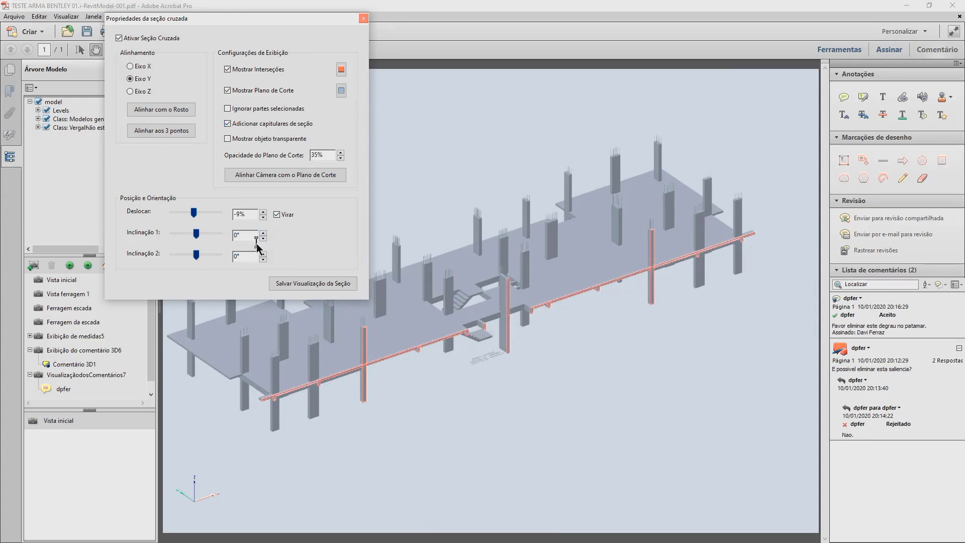
{"action": "left_click", "coordinate": [265, 219]}
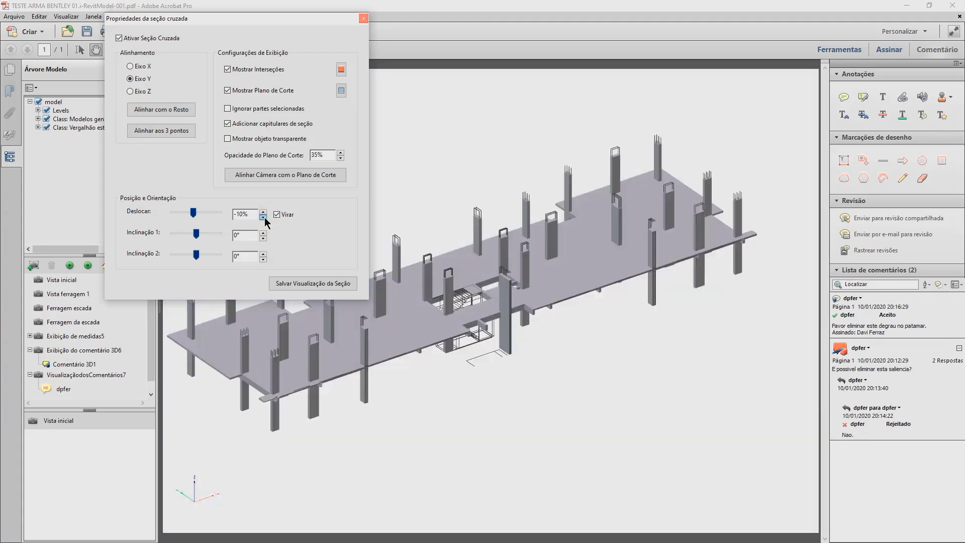
{"action": "left_click", "coordinate": [263, 218]}
{"action": "left_click", "coordinate": [263, 218]}
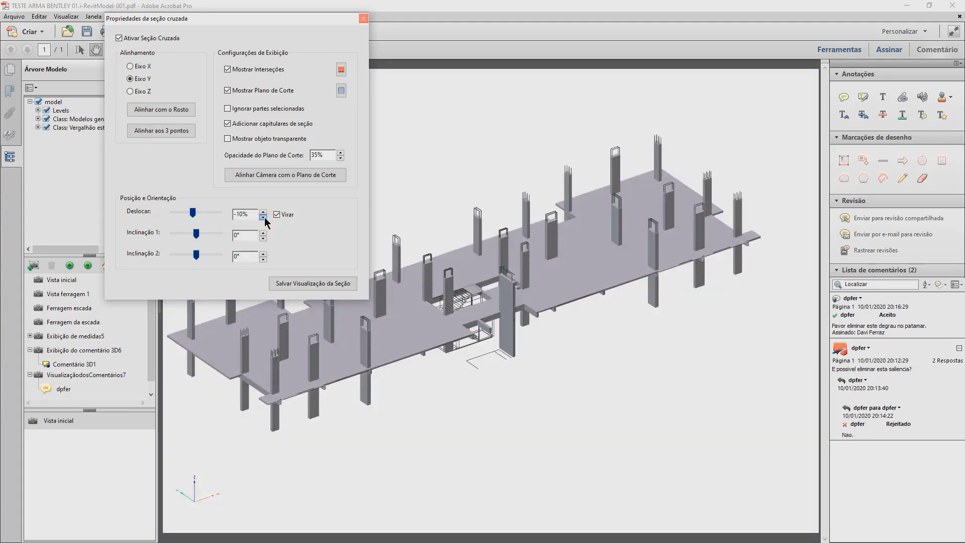
{"action": "left_click", "coordinate": [265, 217]}
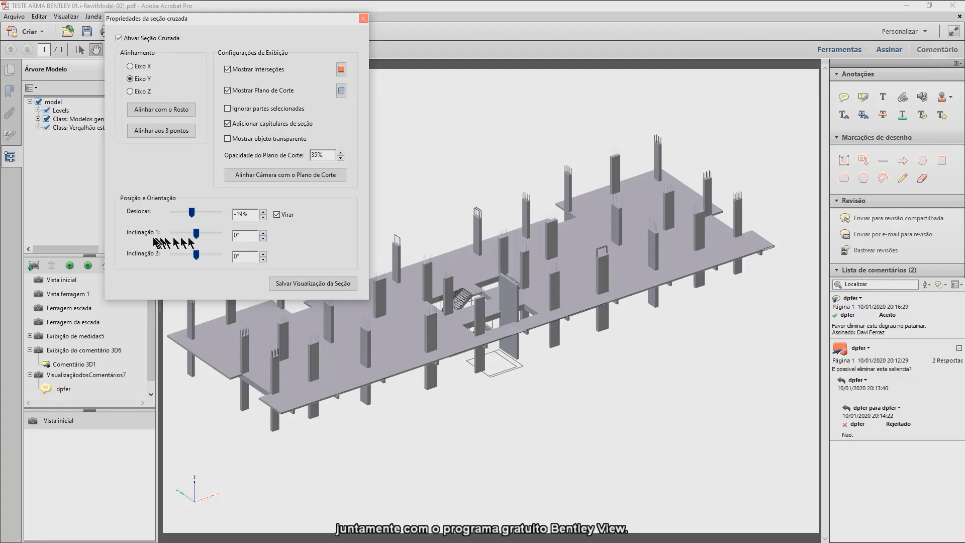
{"action": "left_click", "coordinate": [321, 286]}
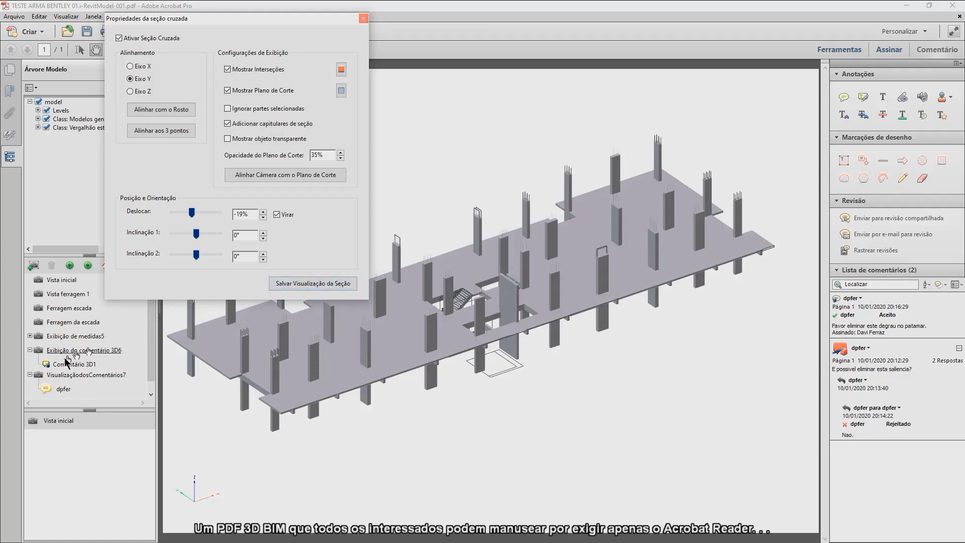
{"action": "left_click", "coordinate": [324, 284]}
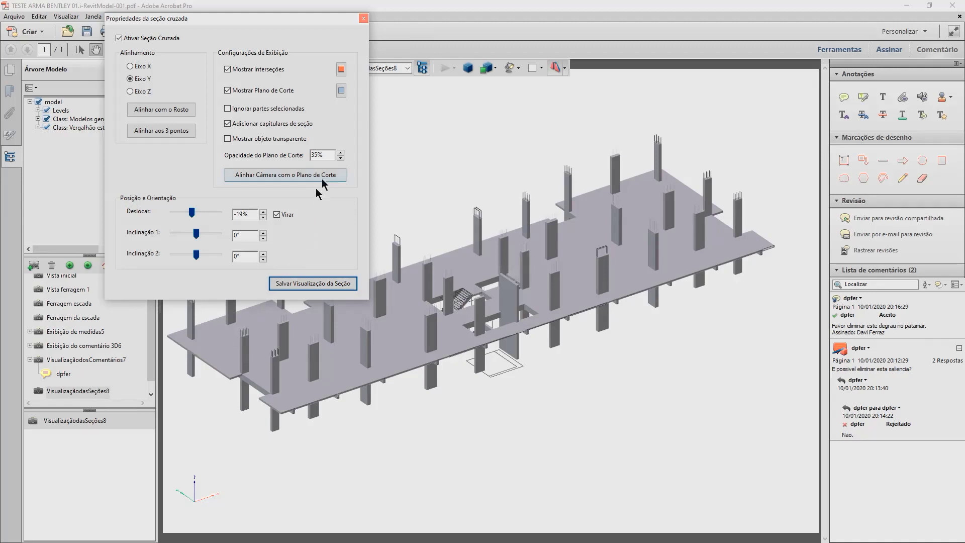
Close the section dialog and preview each saved view, ending on VisualizaçãodasSeções8.
{"action": "left_click", "coordinate": [363, 18]}
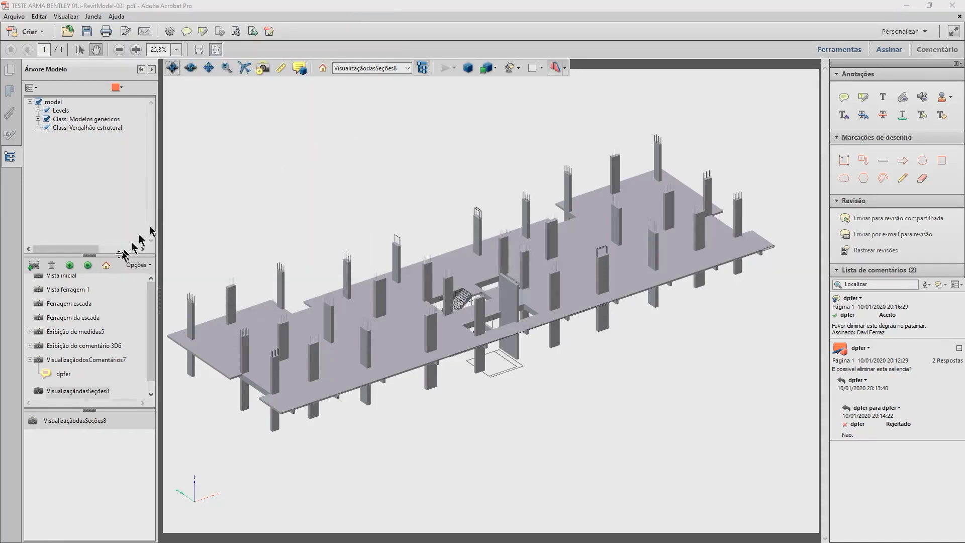
{"action": "scroll", "coordinate": [87, 297], "scroll_direction": "up", "scroll_amount": 1}
{"action": "left_click", "coordinate": [74, 283]}
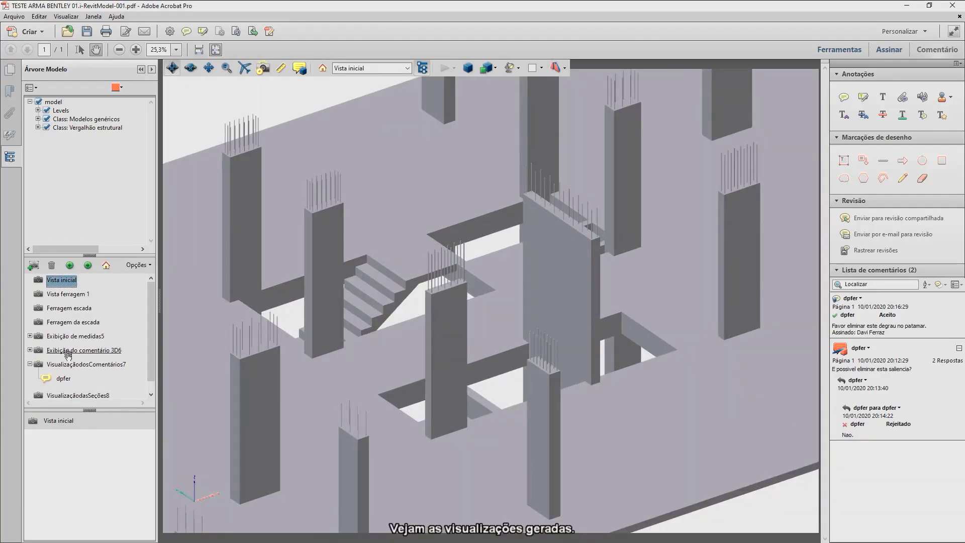
{"action": "left_click", "coordinate": [73, 322]}
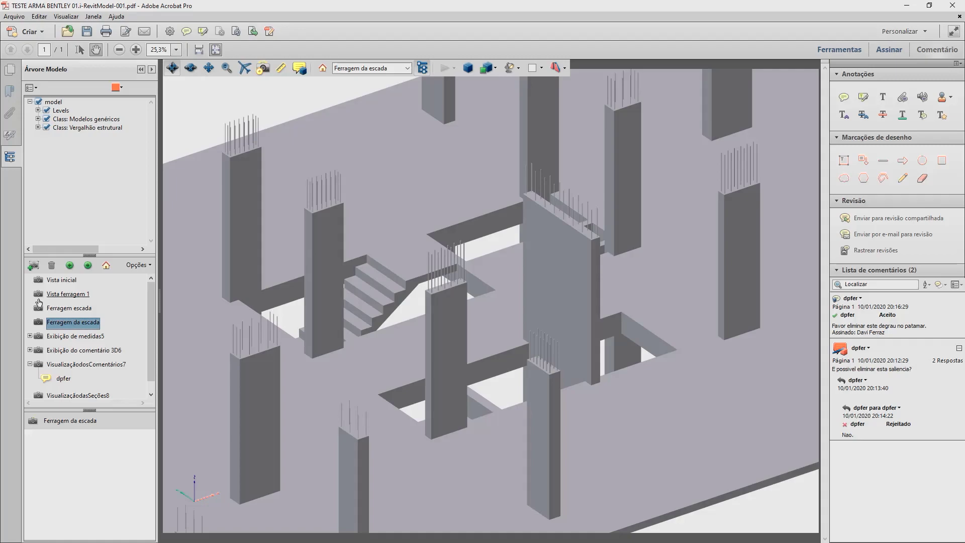
{"action": "left_click", "coordinate": [39, 297]}
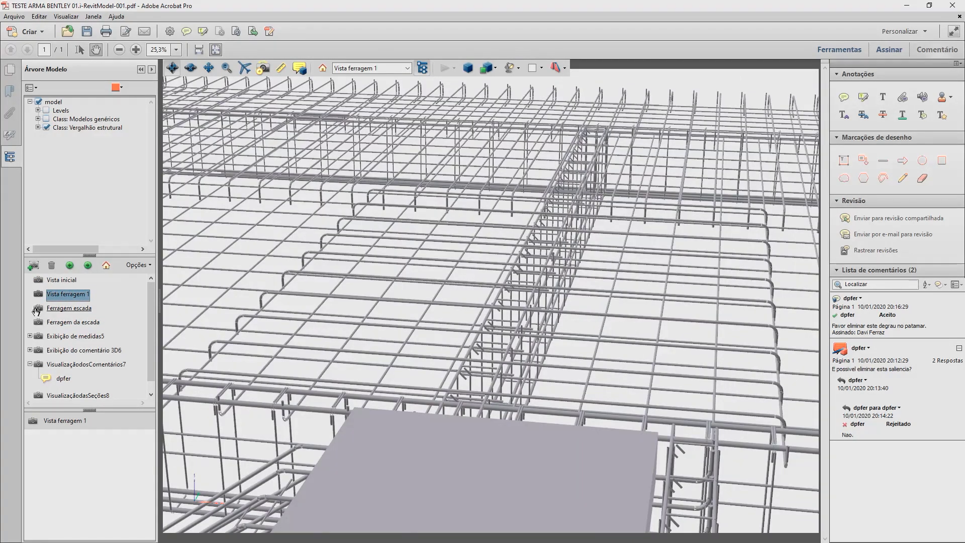
{"action": "left_click", "coordinate": [38, 309]}
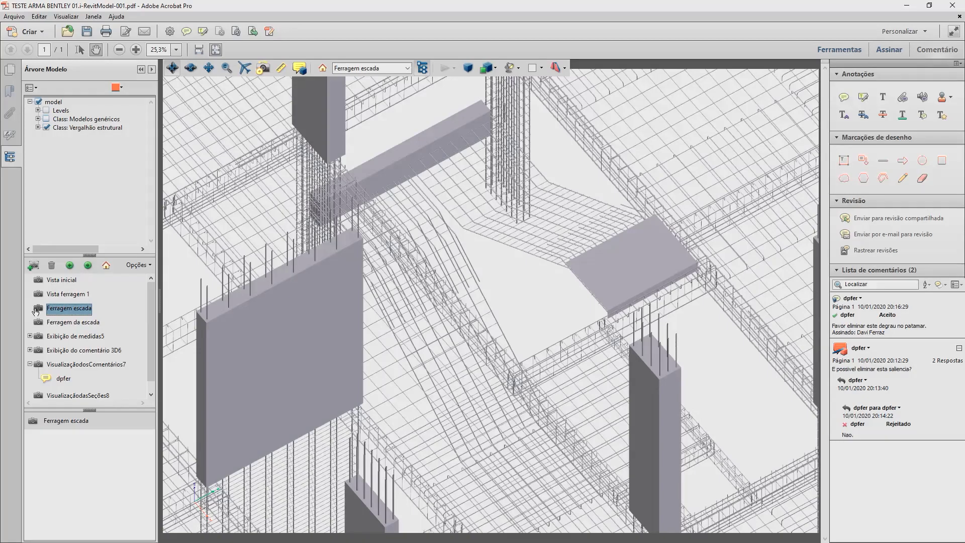
{"action": "left_click", "coordinate": [49, 396]}
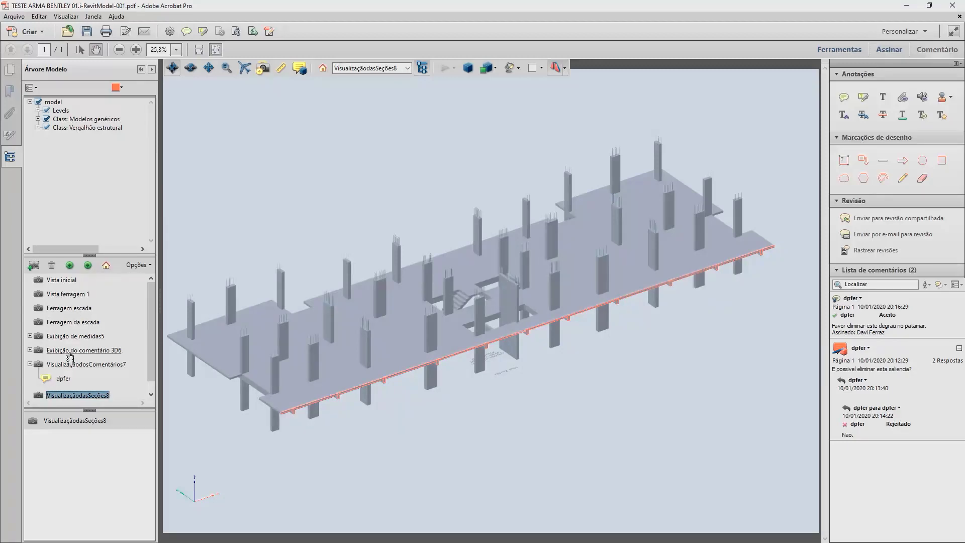
Delete the Ferragem da escada saved view and save the PDF.
{"action": "right_click", "coordinate": [70, 325]}
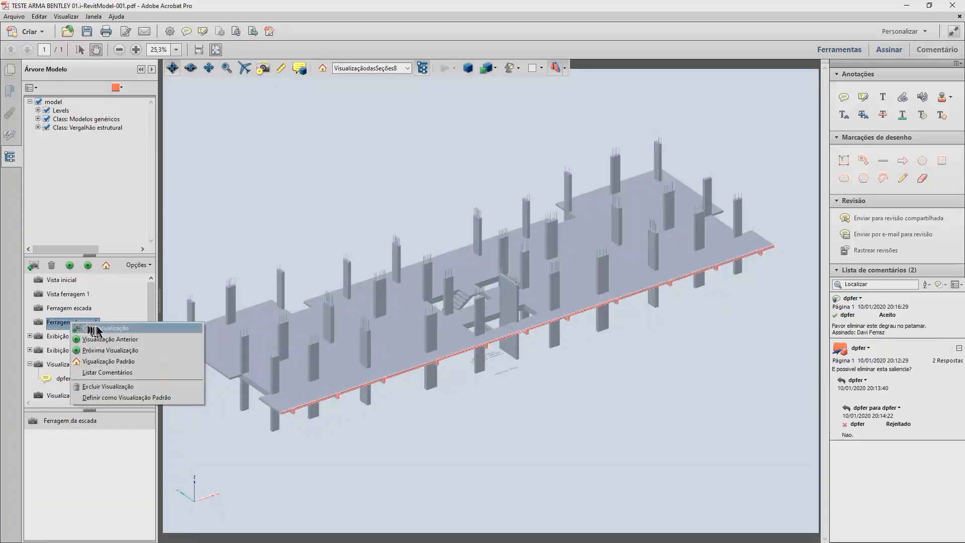
{"action": "left_click", "coordinate": [101, 386]}
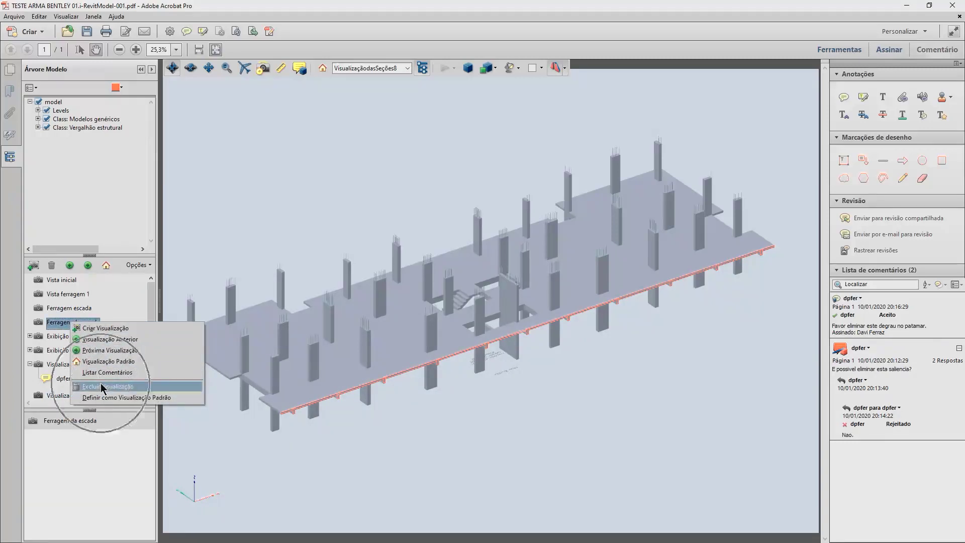
{"action": "left_click", "coordinate": [87, 32]}
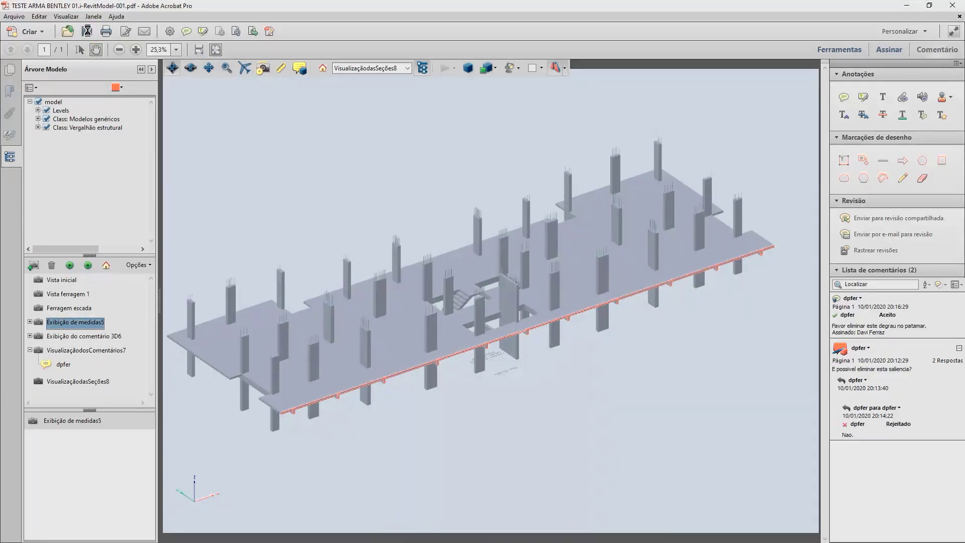